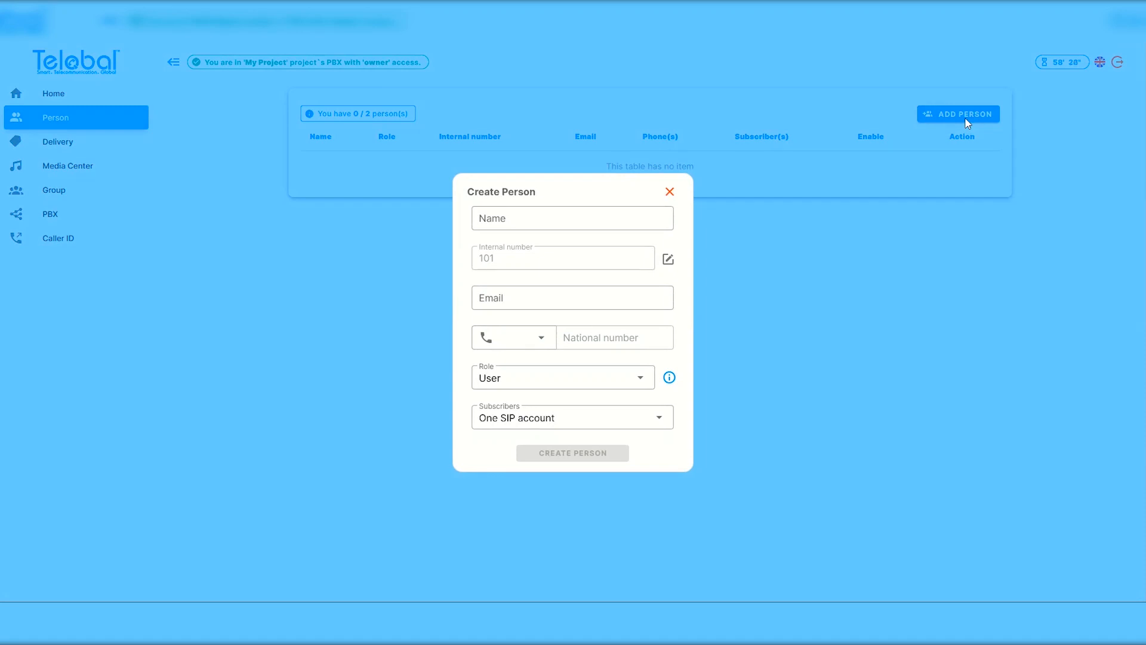
Step: Enter the name Person 1, keep internal number 101 locked, and fill in the person's e-mail address
click(516, 220)
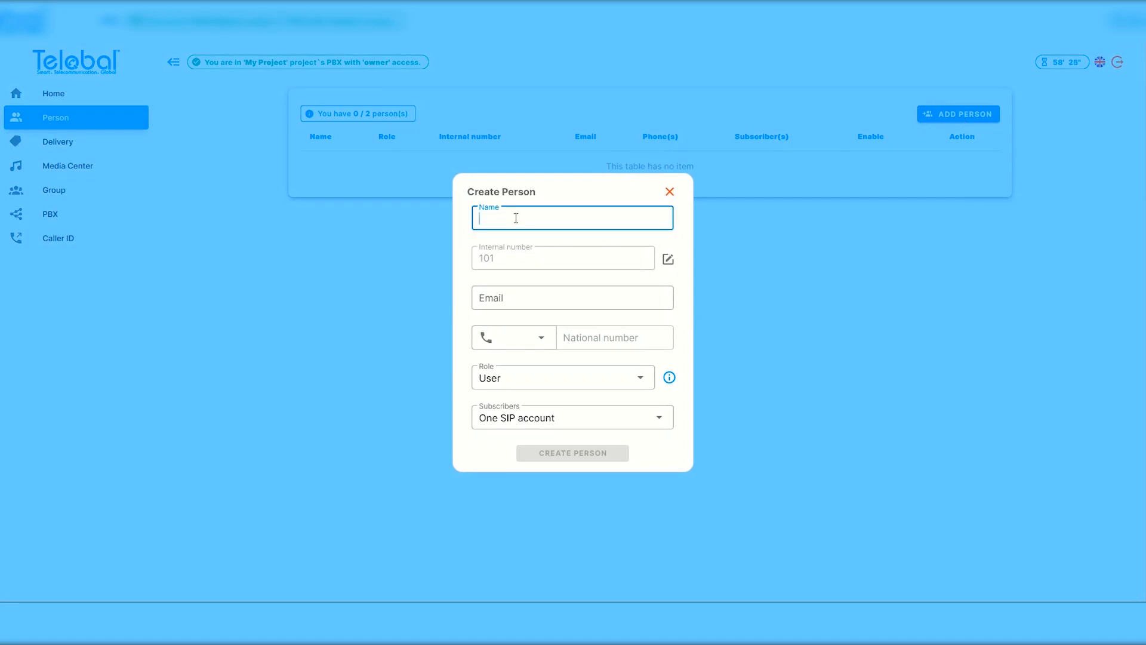
text(Person 1)
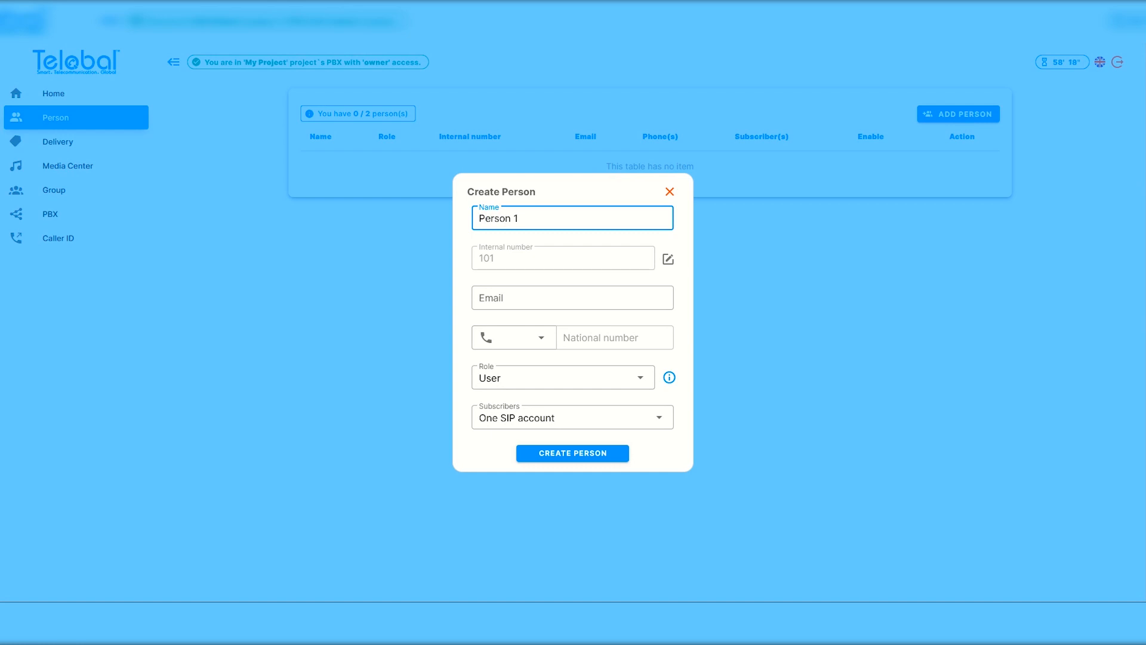
click(482, 250)
click(668, 260)
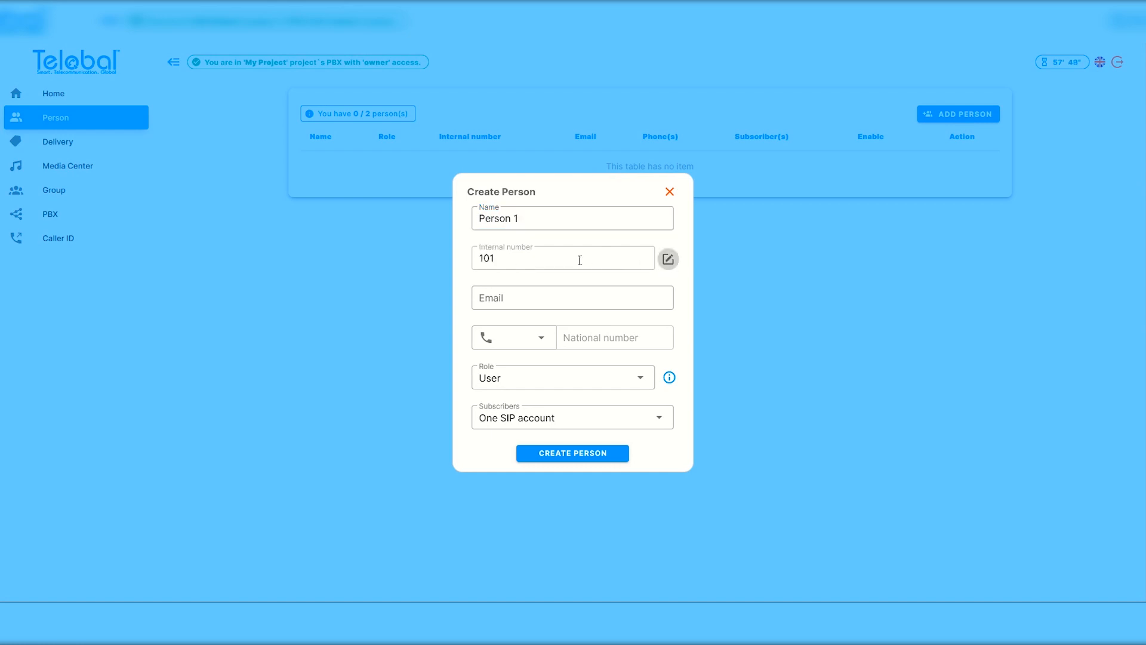
double_click(507, 258)
click(507, 258)
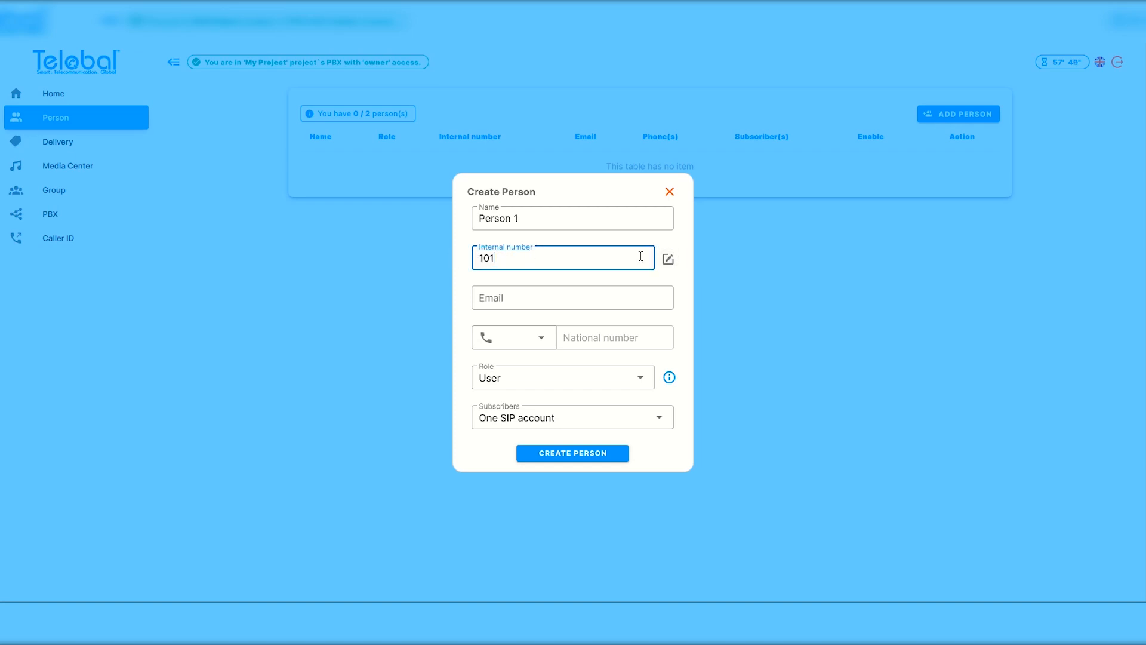
drag(556, 260, 476, 258)
click(490, 258)
click(668, 261)
click(591, 292)
text(Email@gmail.com)
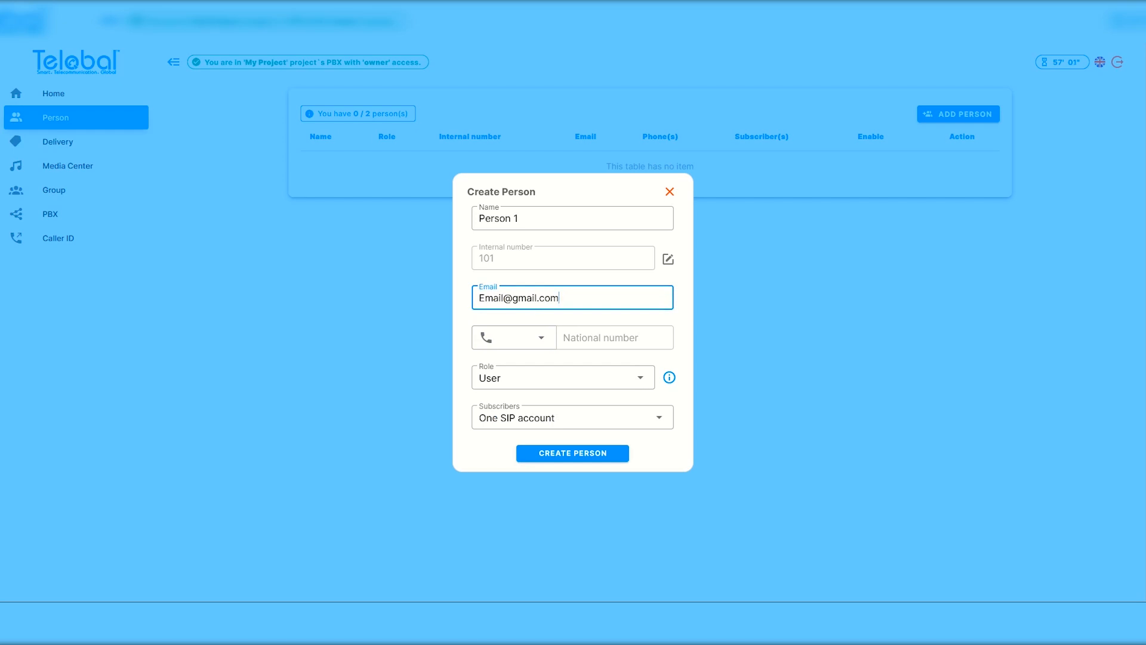
Step: Set the person's role to Simple user, keeping one SIP account
click(564, 381)
click(491, 382)
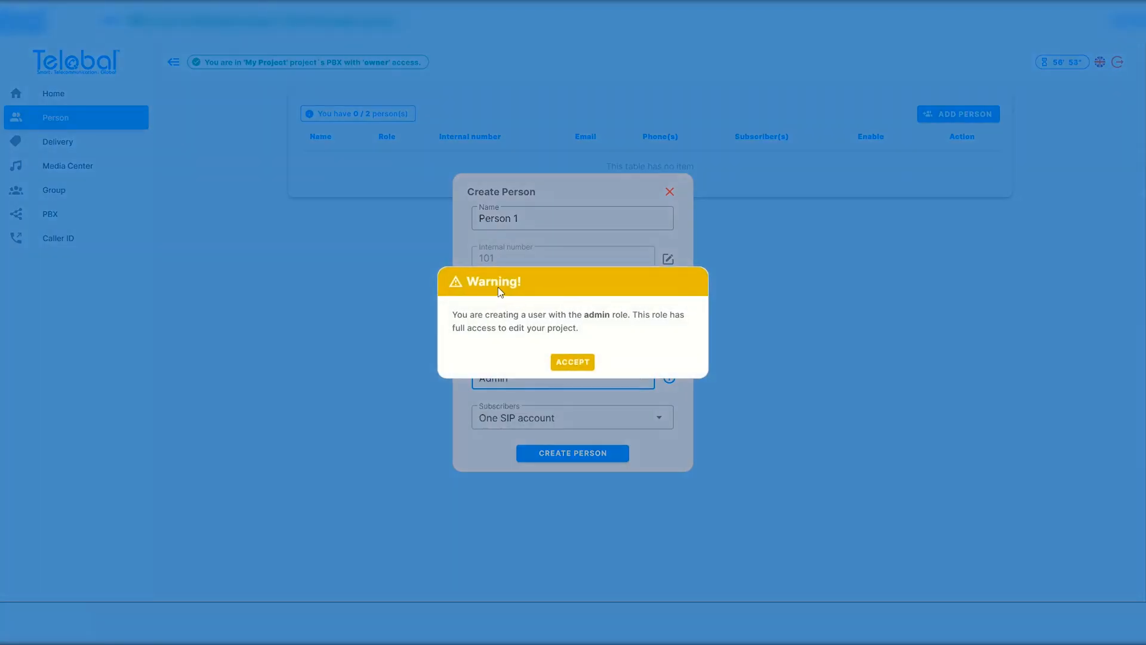
click(584, 362)
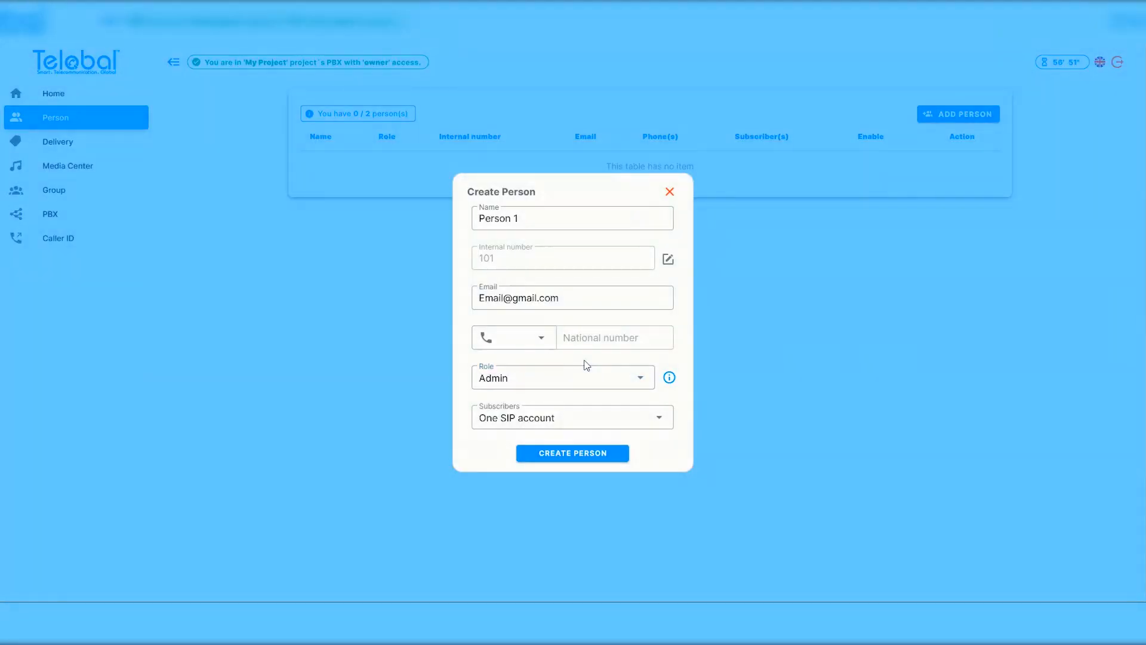
click(511, 386)
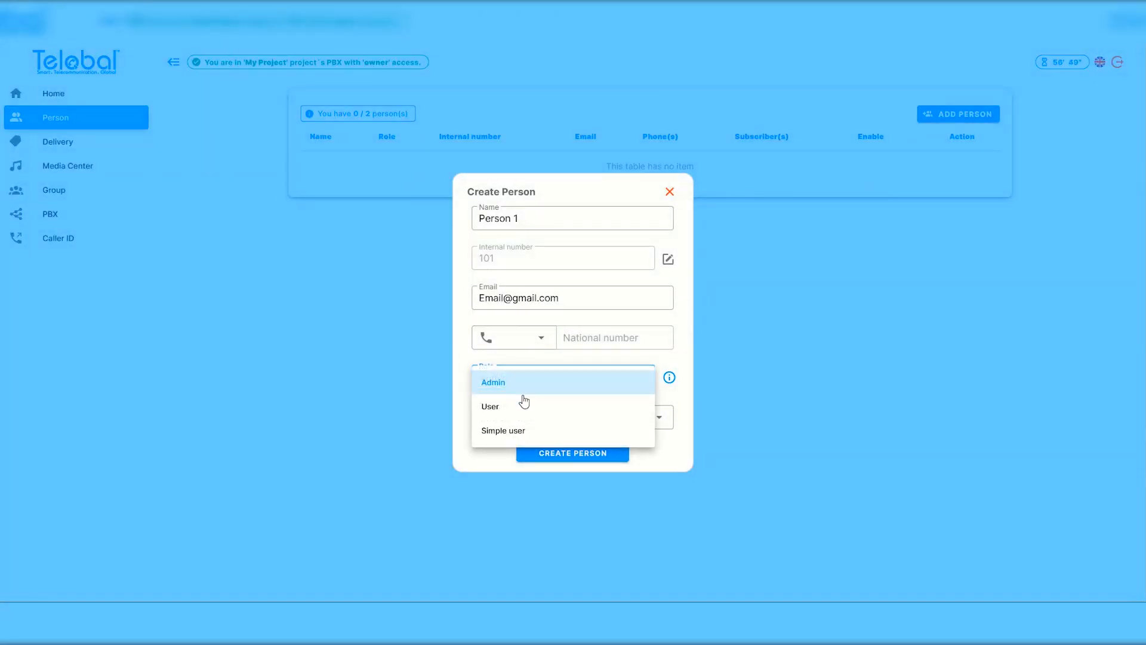
click(511, 403)
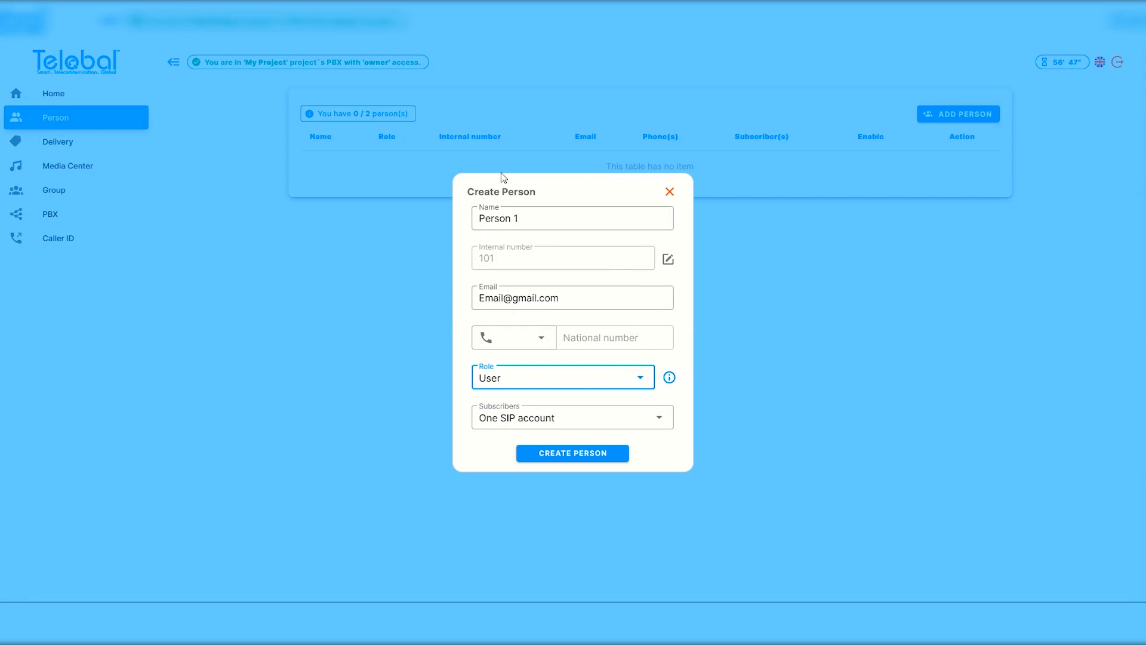
click(584, 388)
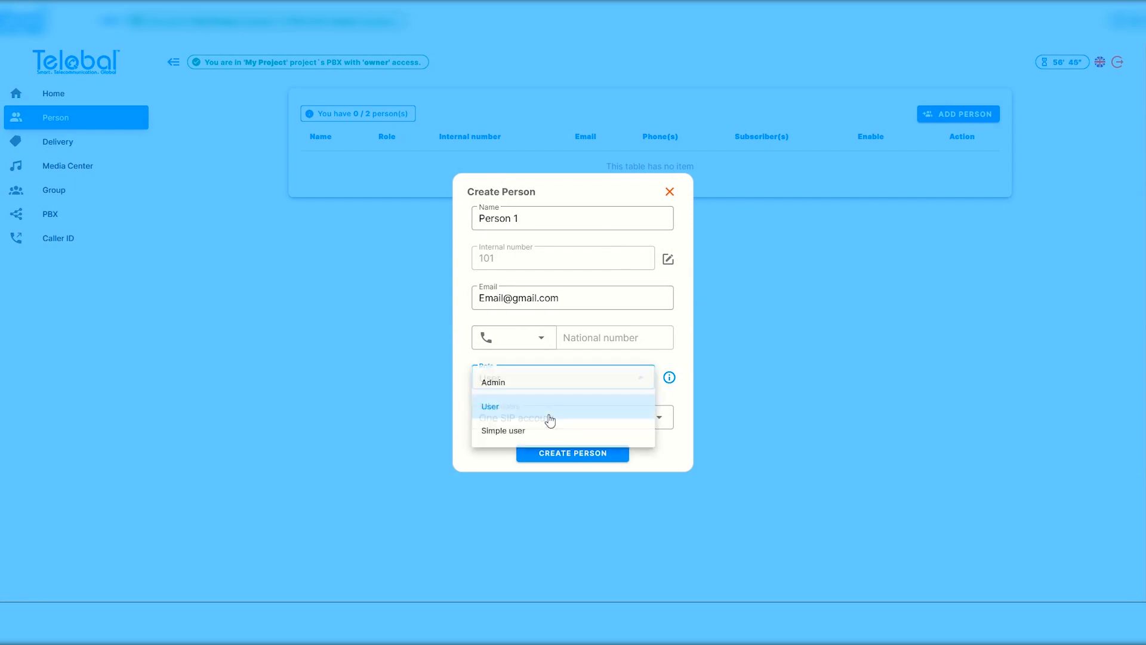
click(558, 429)
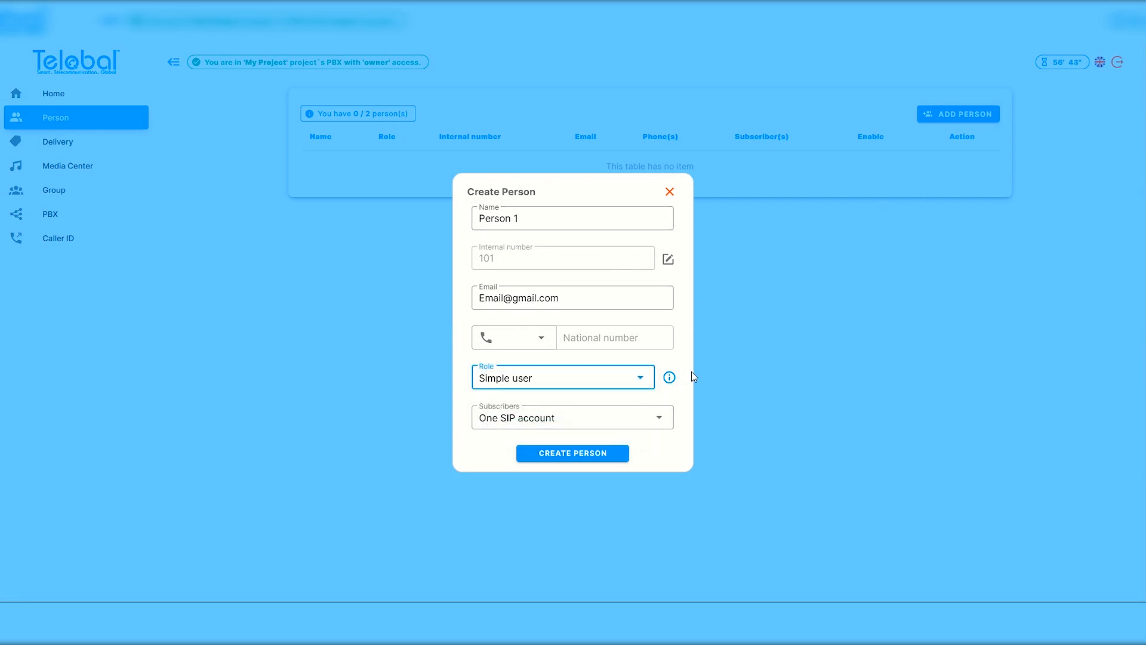
mouse_move(671, 378)
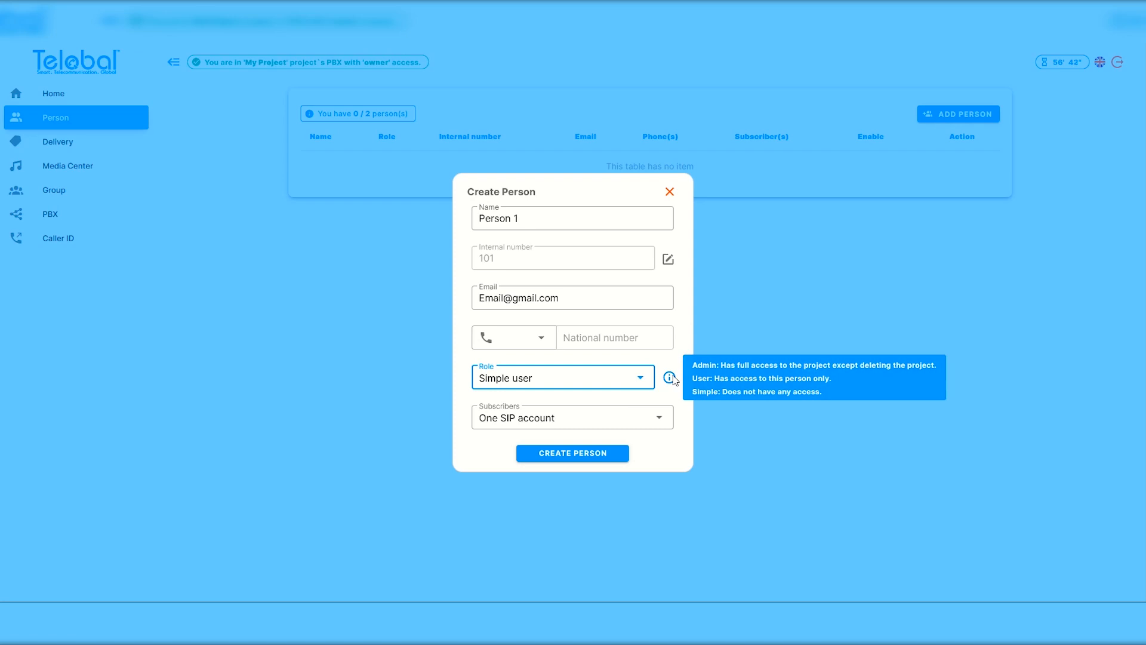
click(642, 417)
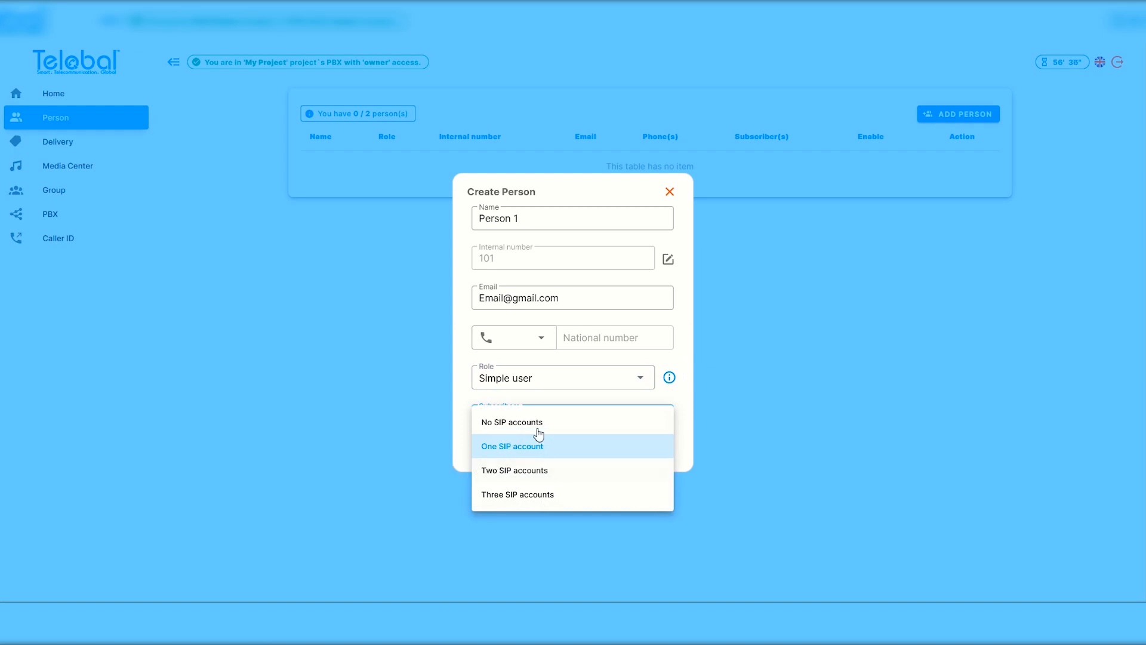
Step: Add a Canada +1 phone number with the national number and create the person
click(511, 339)
text(cana)
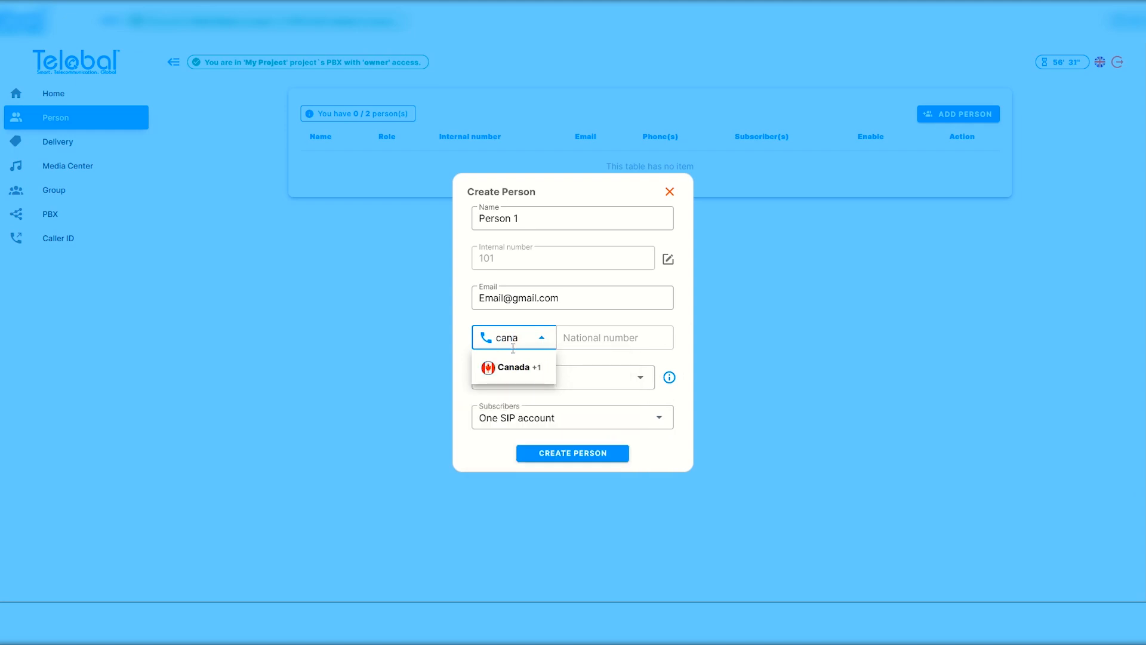
click(517, 366)
click(570, 337)
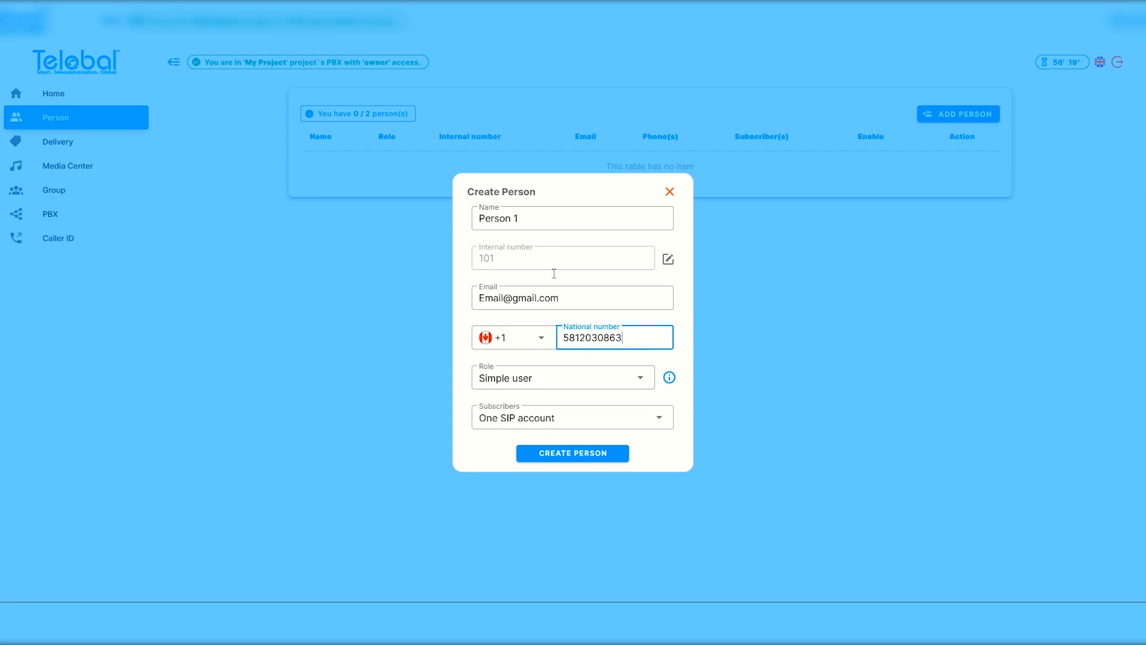
click(662, 363)
click(550, 455)
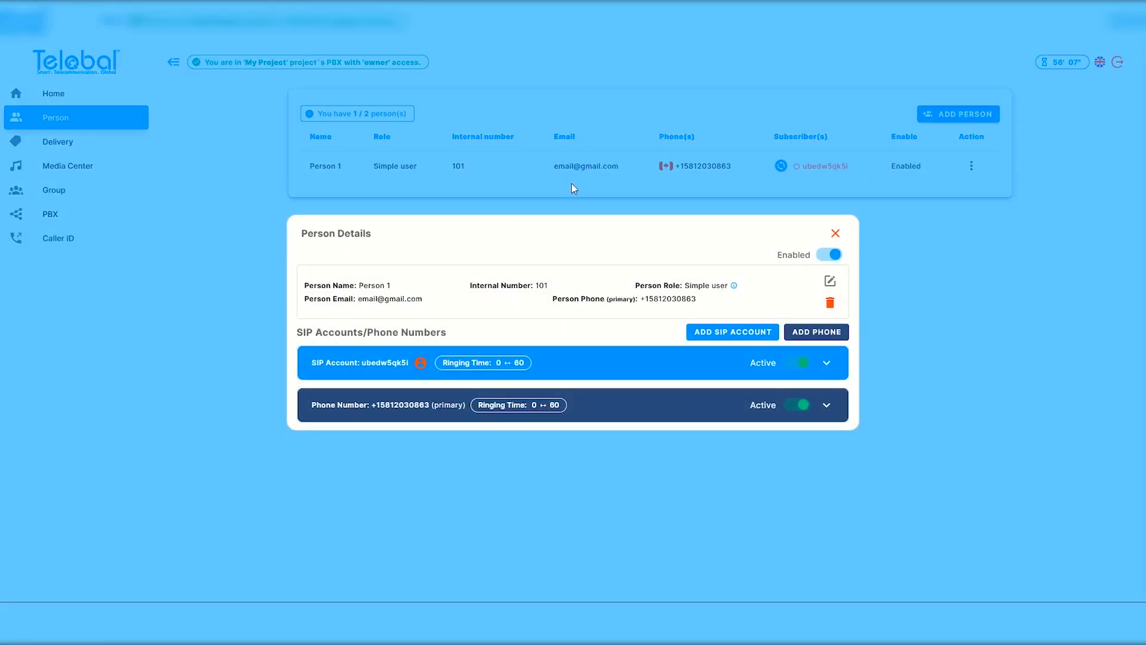
Step: Expand the SIP account to review its server, password and call delivery options, leaving them unchanged
click(523, 374)
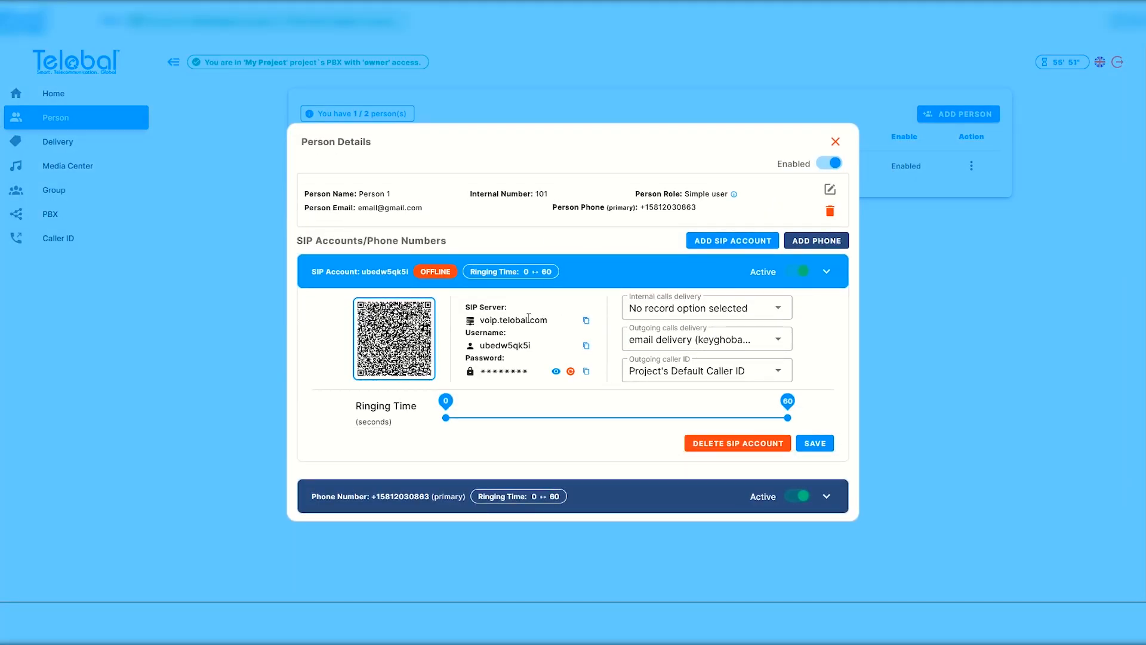
click(585, 320)
click(556, 371)
click(660, 310)
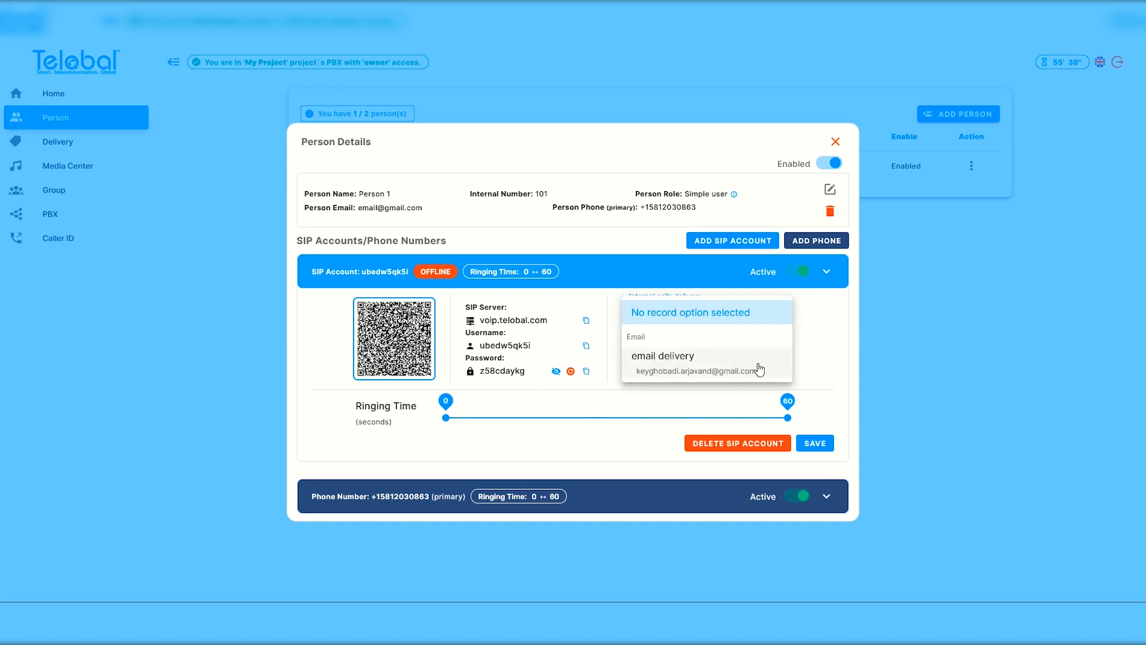
click(810, 325)
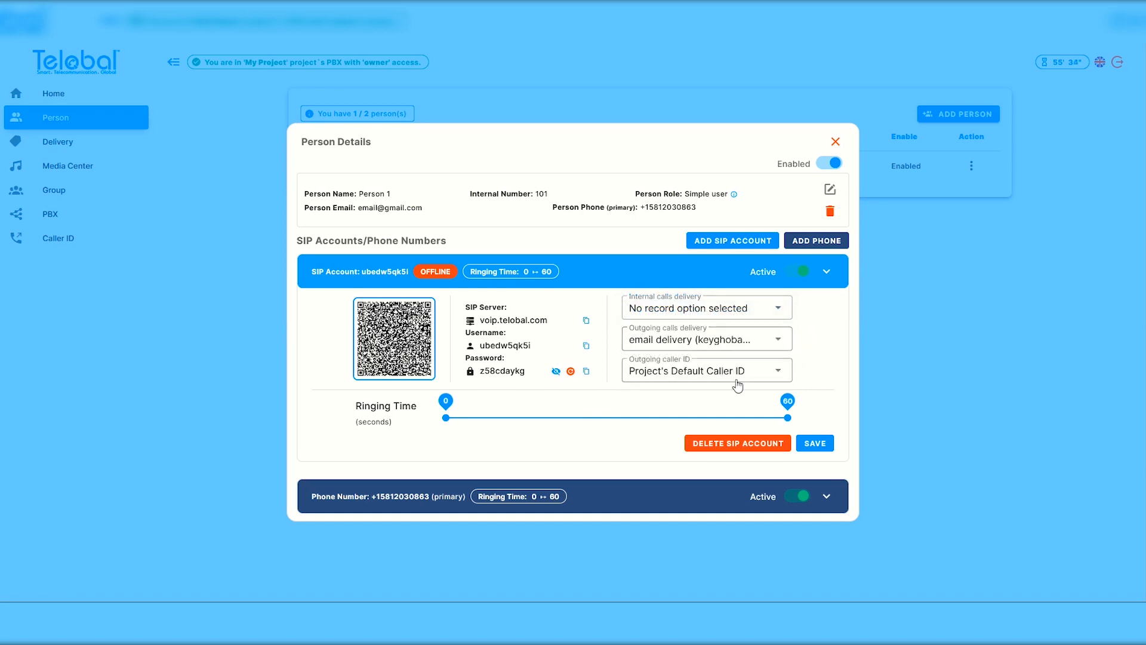
click(678, 348)
click(755, 308)
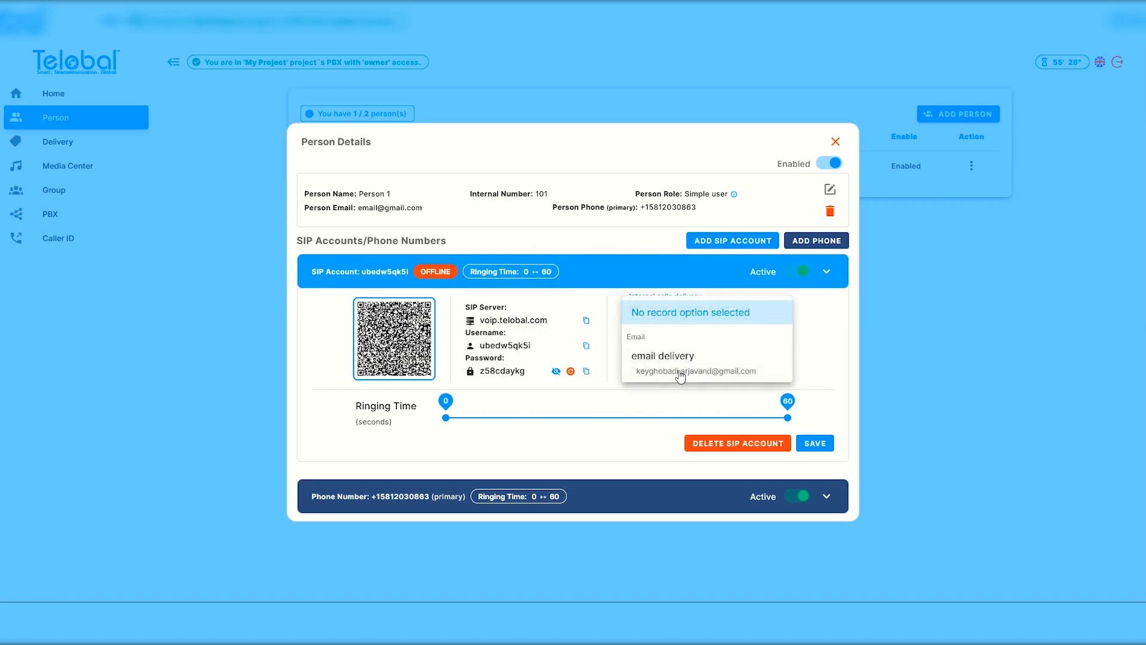
click(810, 358)
click(754, 343)
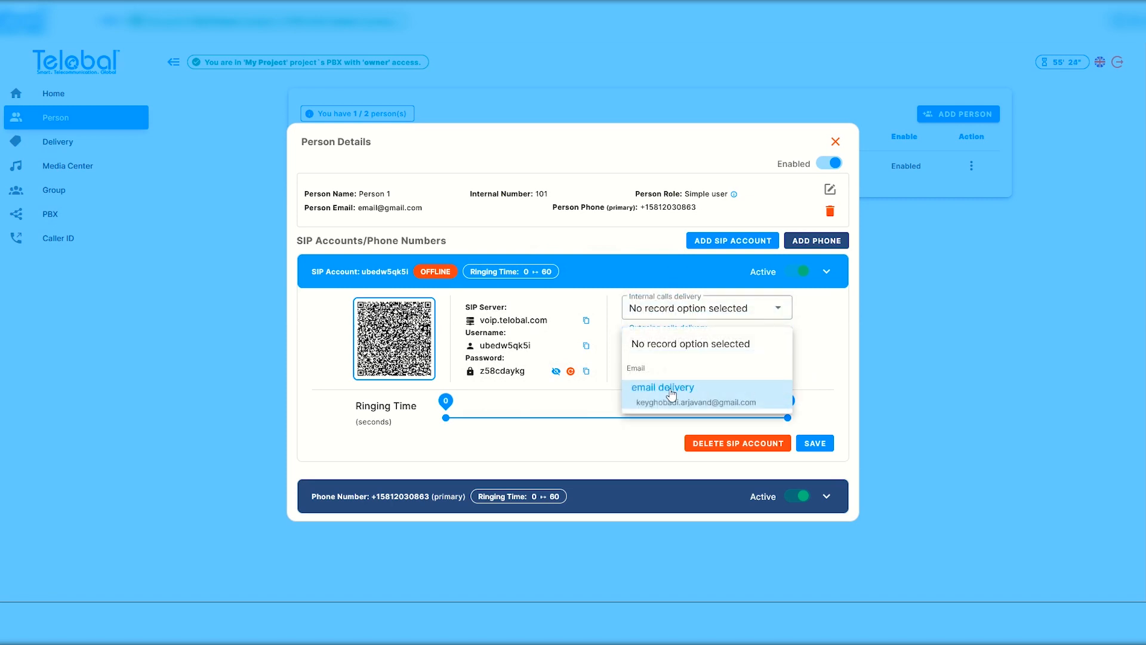
click(815, 375)
Step: Set the outgoing caller ID to the Canadian number and add another SIP account
click(734, 371)
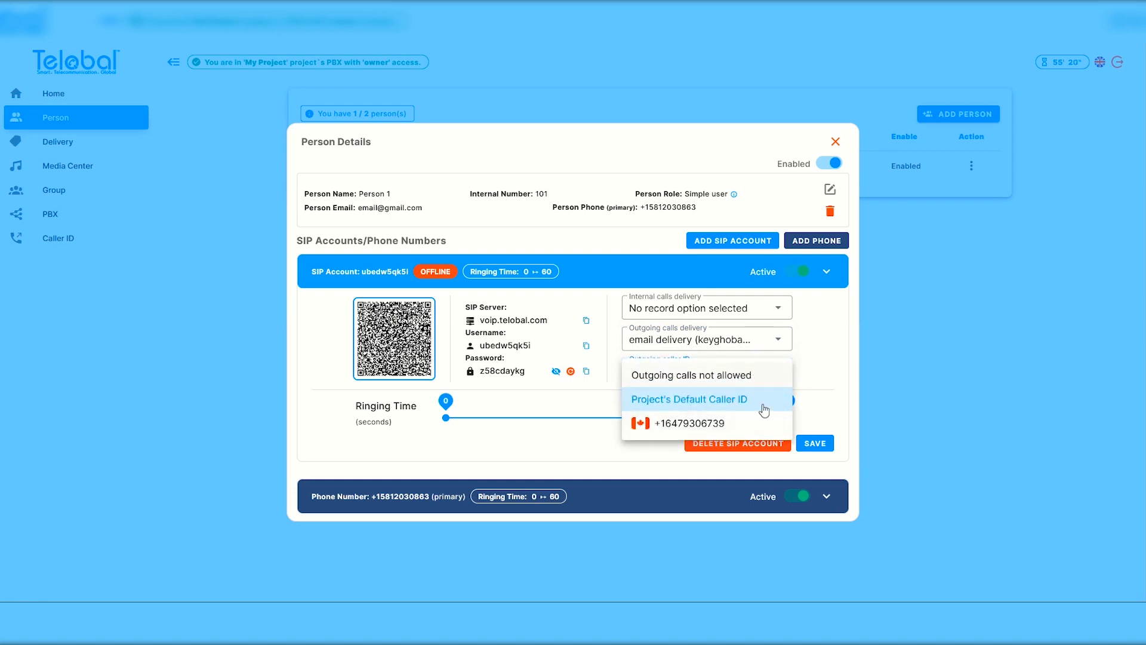
click(659, 425)
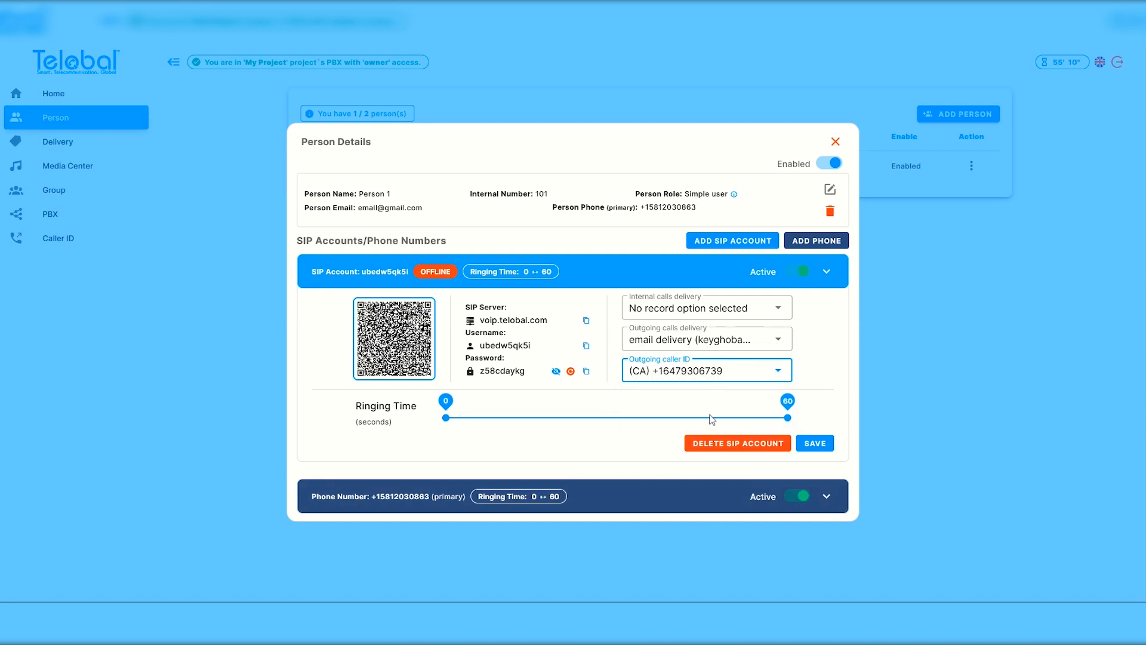
drag(357, 409, 434, 412)
click(428, 413)
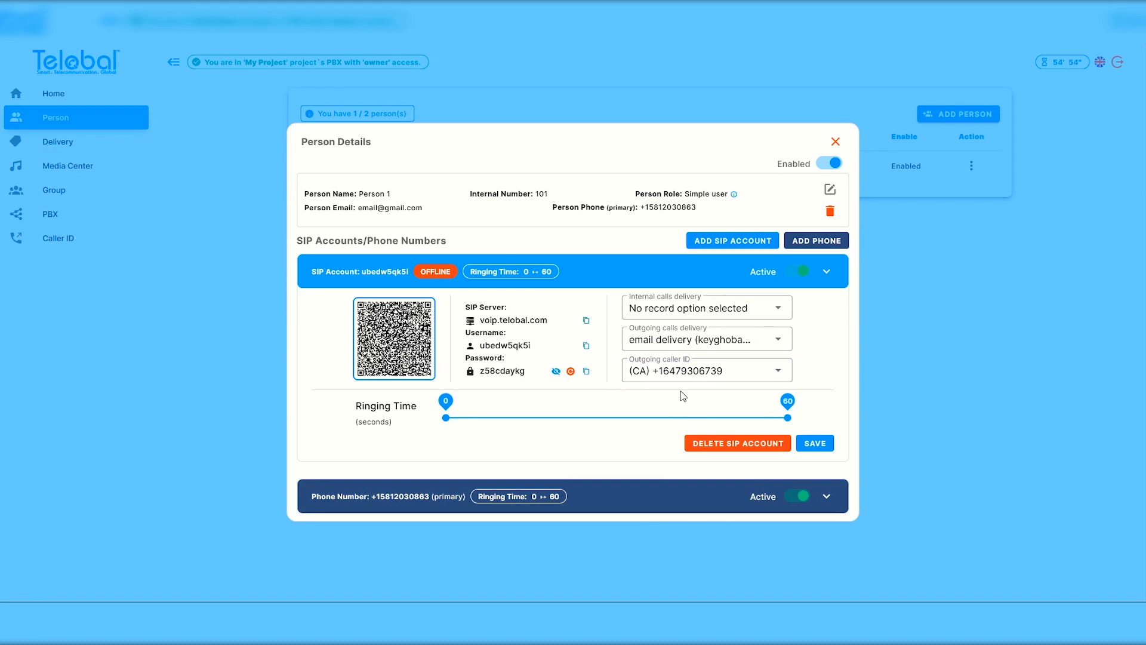
click(741, 239)
Step: Add a third SIP account and save ringing windows of 0–30 s, 15–55 s and a 26 s start
click(738, 222)
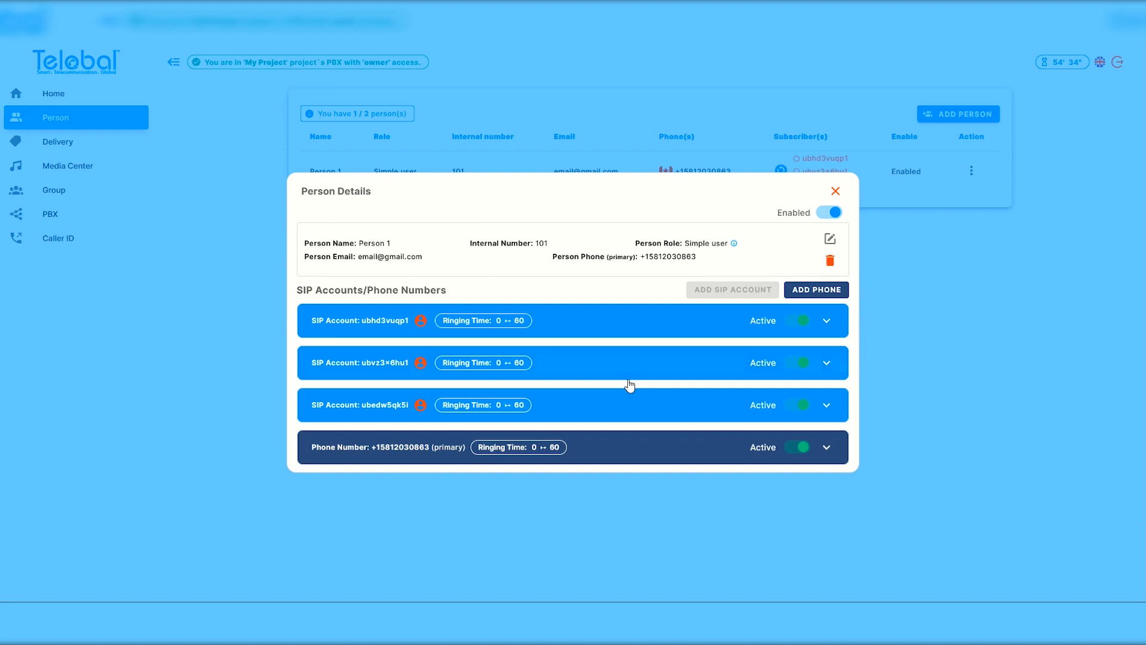
click(567, 325)
drag(783, 375, 612, 385)
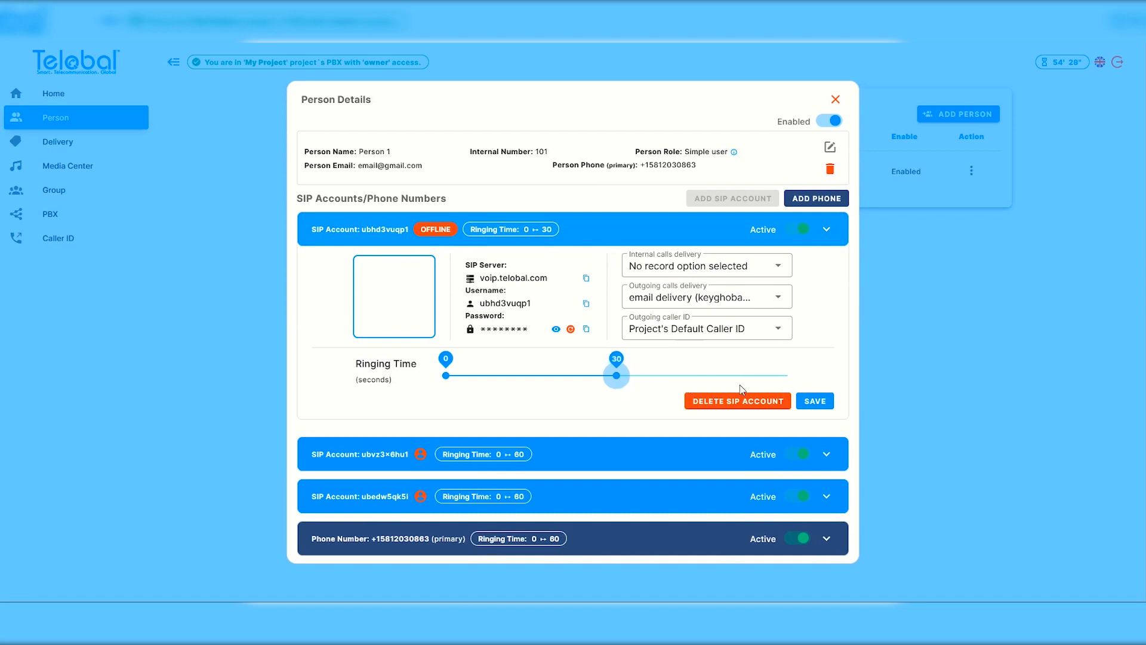
click(813, 402)
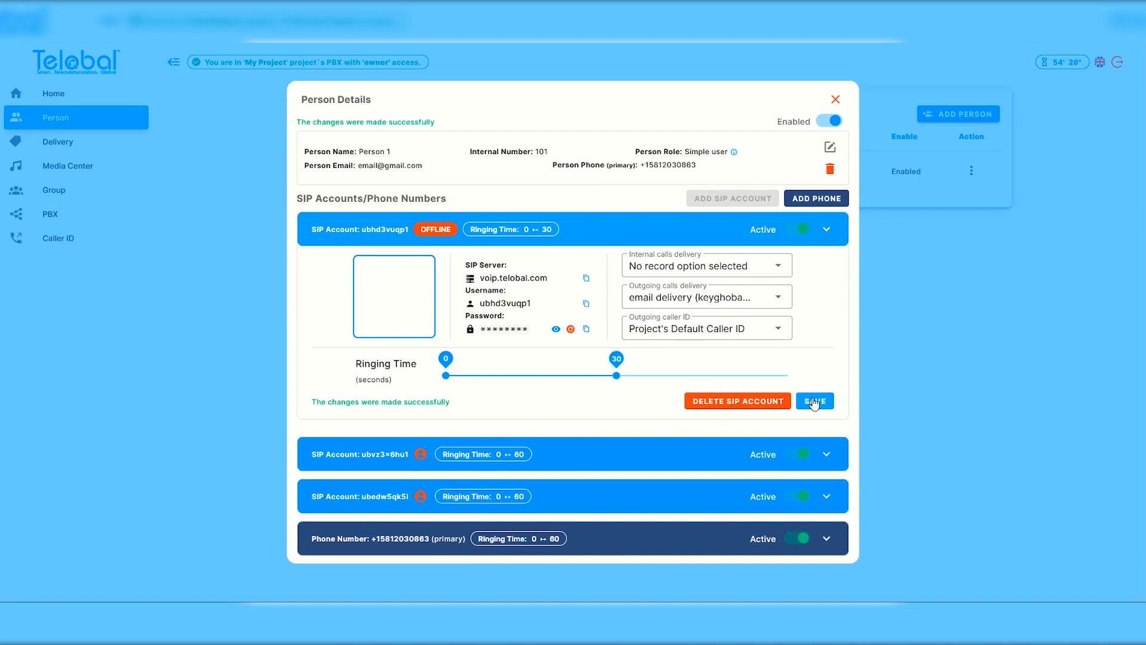
click(687, 459)
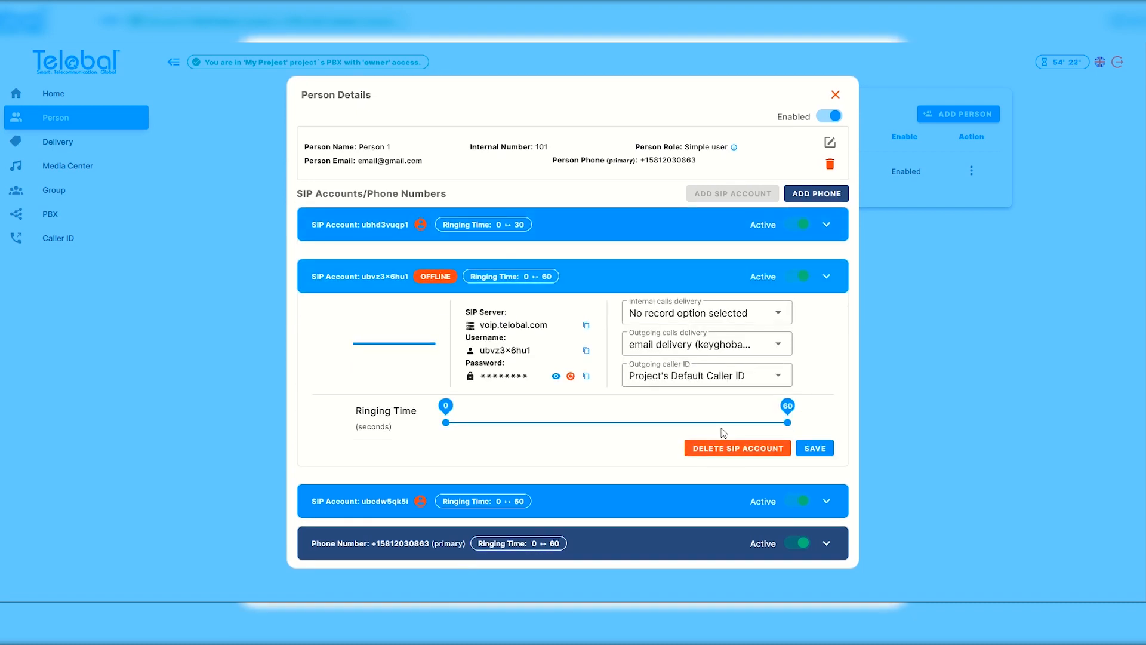
drag(447, 423, 531, 424)
drag(788, 423, 762, 426)
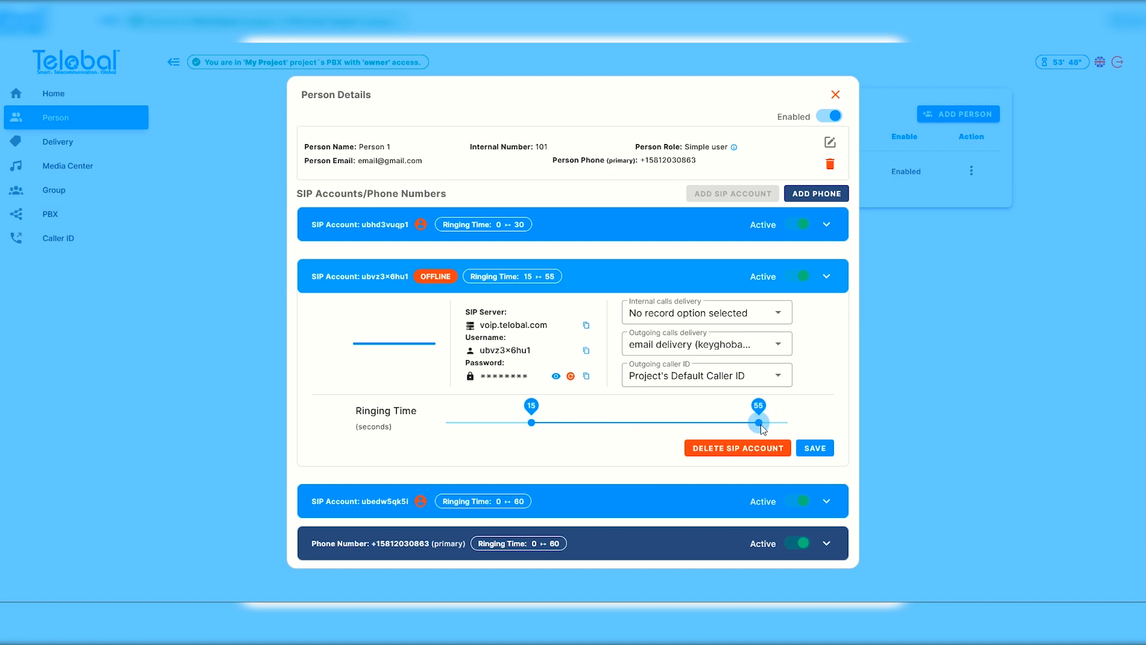
click(815, 449)
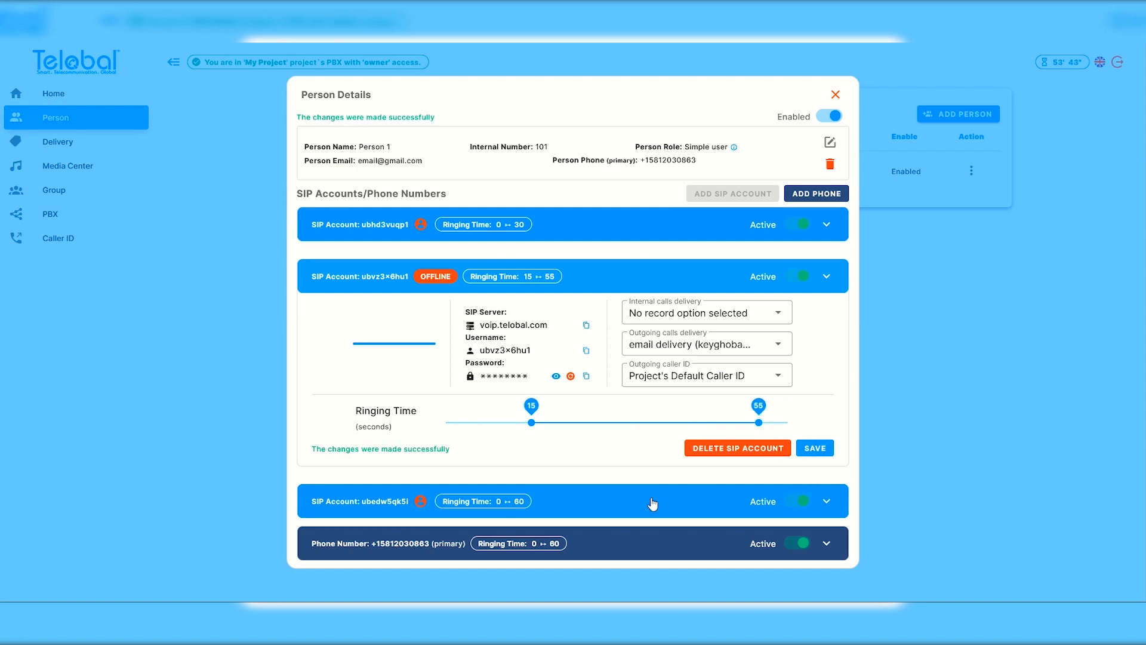
click(652, 501)
drag(442, 469, 588, 465)
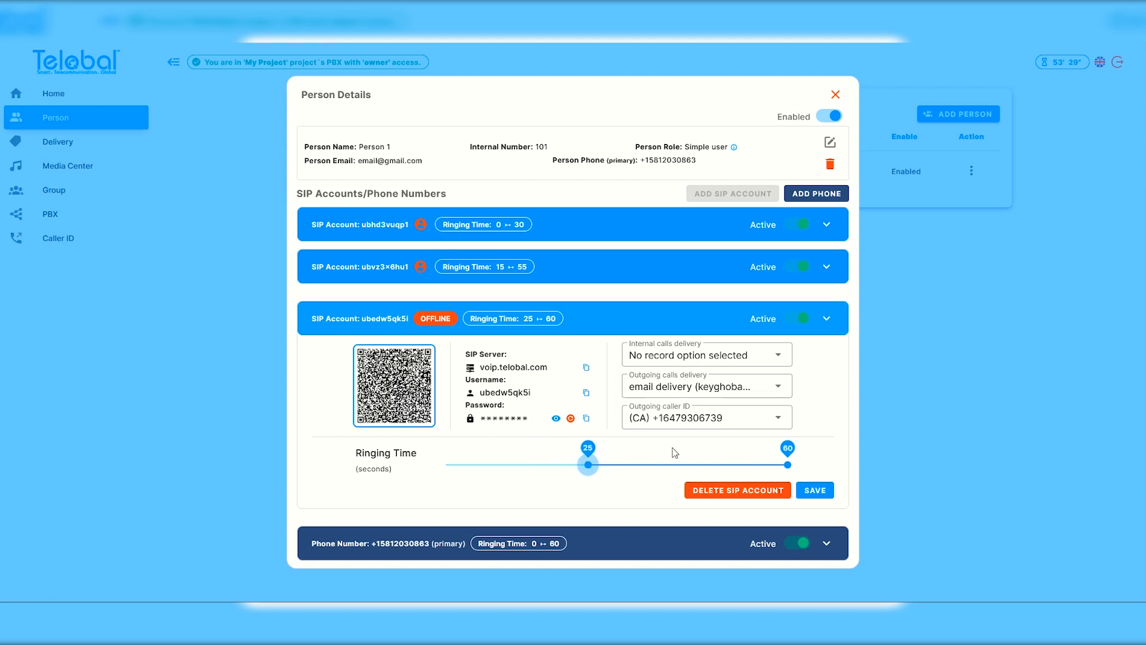
click(814, 490)
Step: Set the primary phone number's ringing time to 45–60 seconds, save, and close the person details
click(615, 543)
drag(445, 463, 702, 464)
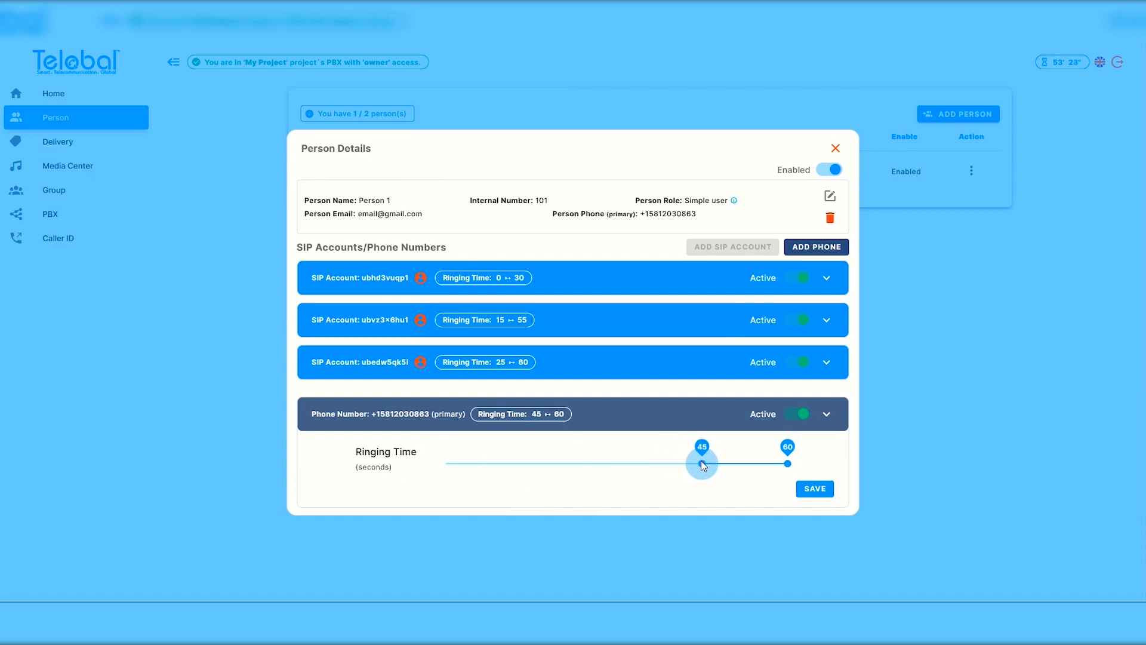
click(801, 485)
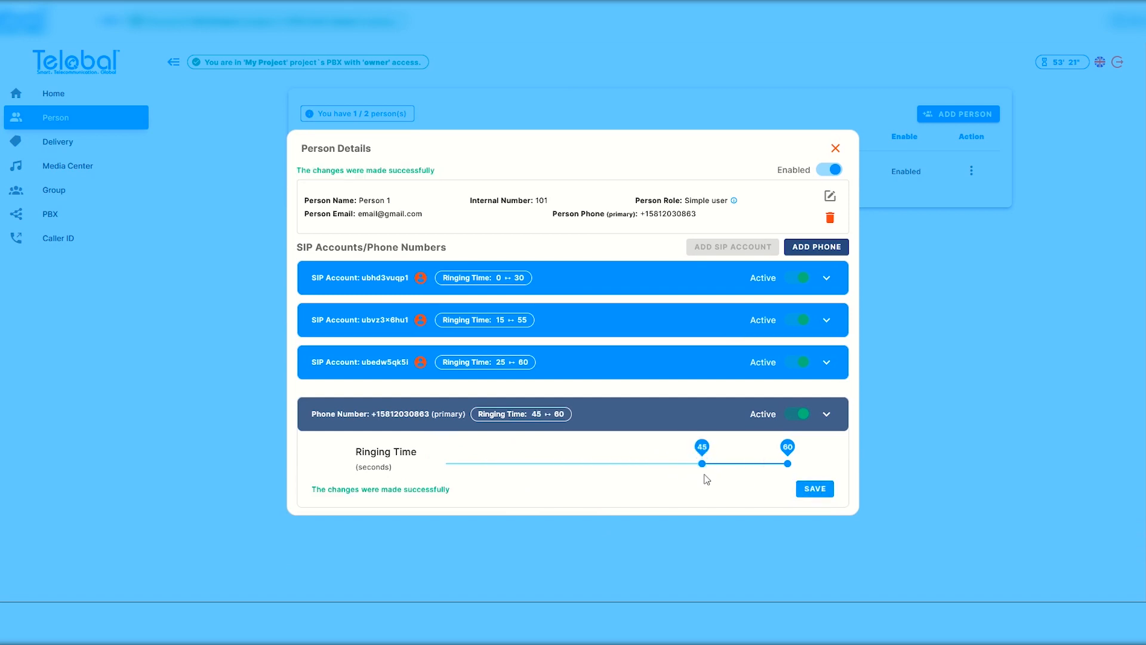
mouse_move(787, 463)
mouse_down()
mouse_move(710, 467)
mouse_move(787, 464)
mouse_up()
click(815, 489)
click(704, 362)
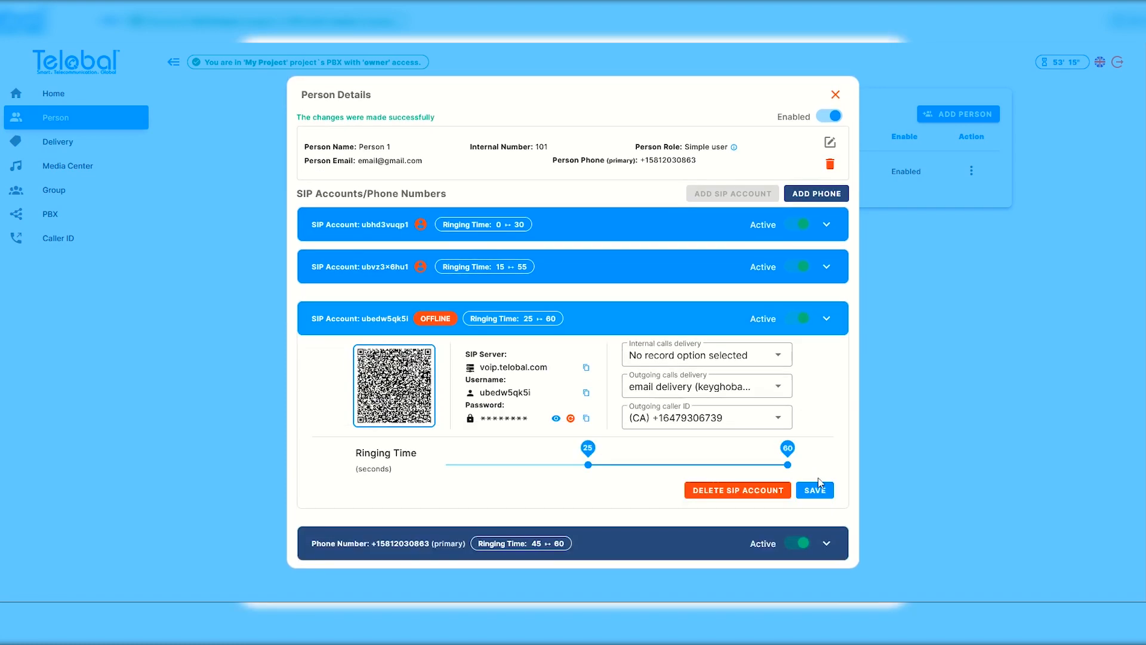
click(637, 274)
click(650, 222)
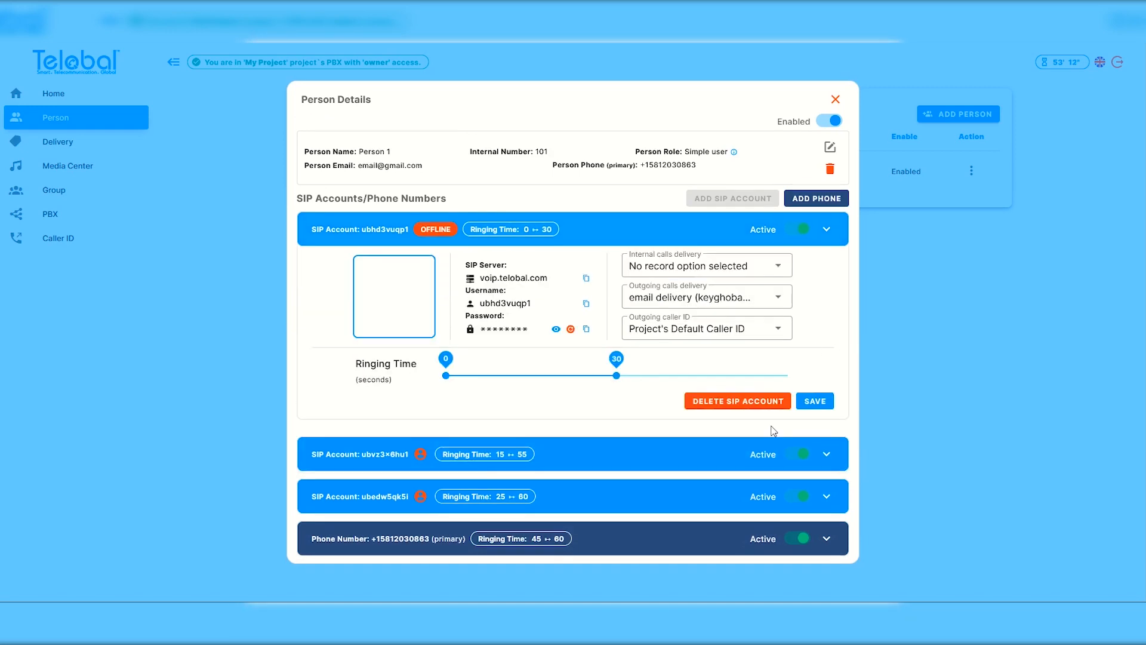
click(834, 98)
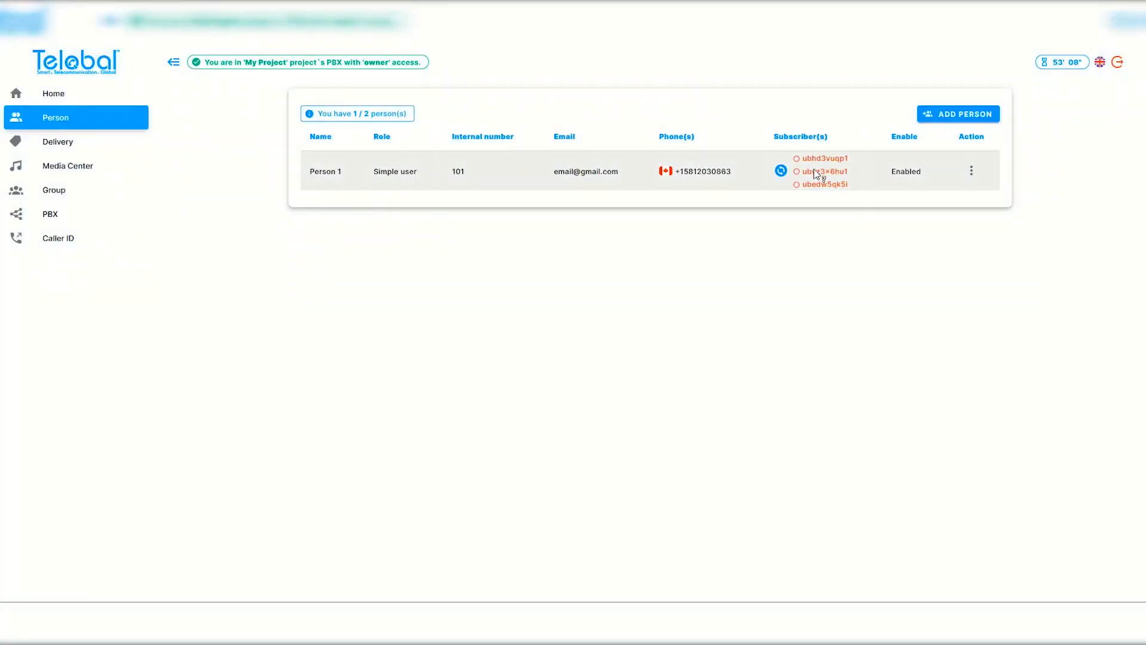
Step: Refresh the subscribers' registration status and go to the Delivery page
click(780, 172)
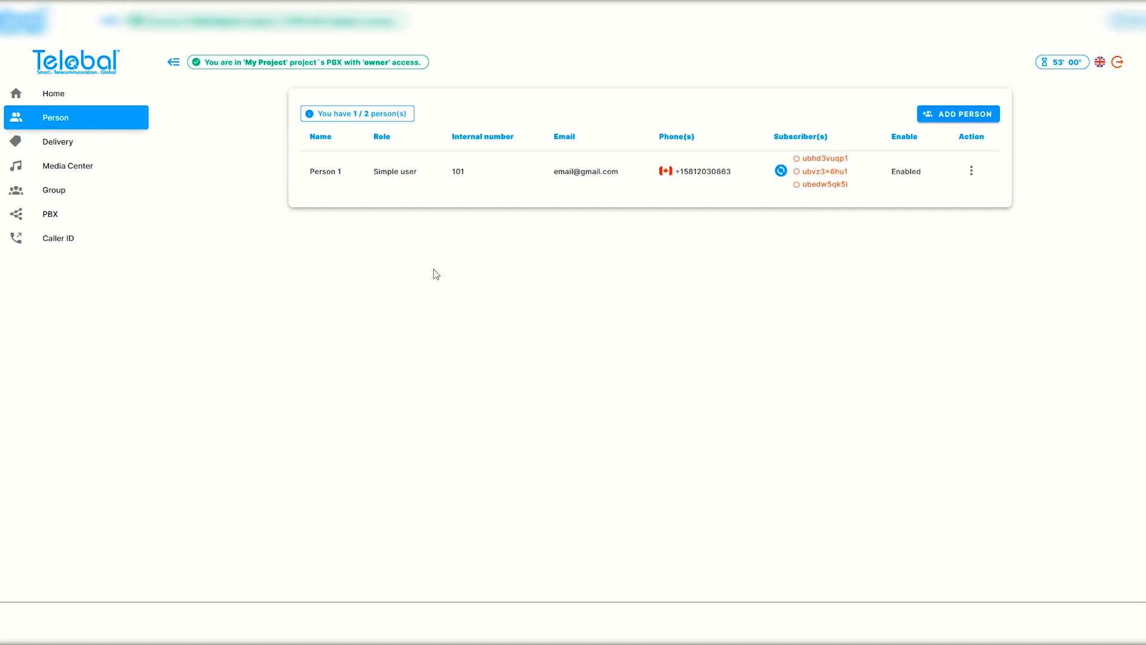
click(48, 146)
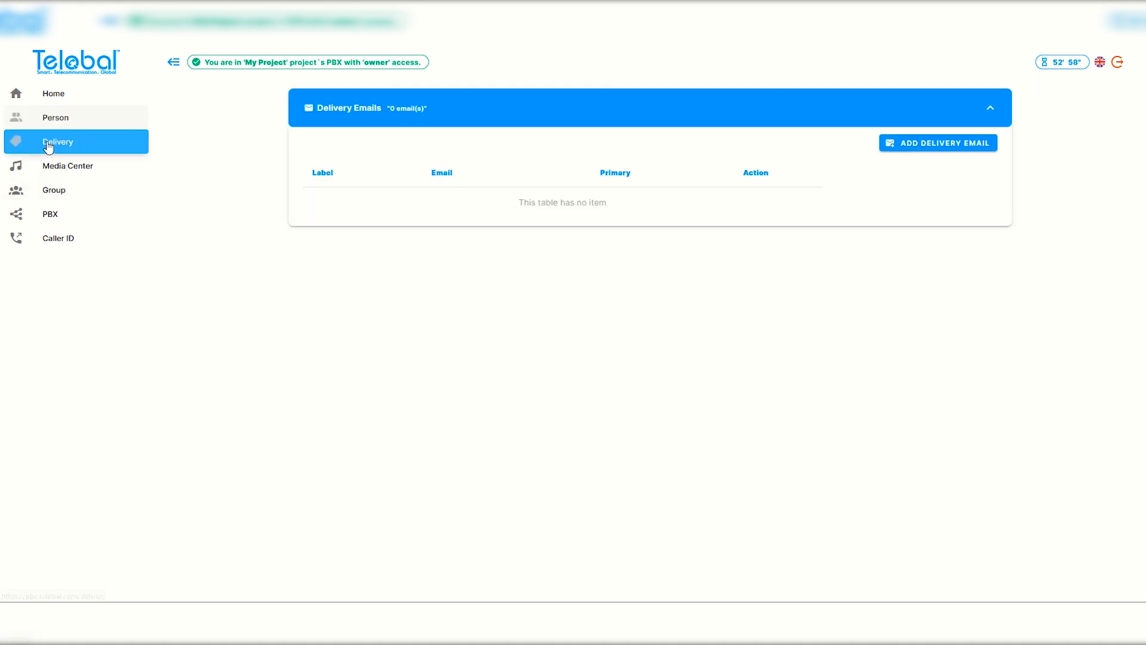
Step: Add a delivery email labelled Email 2 with its address and the subject Call Recorder
click(936, 144)
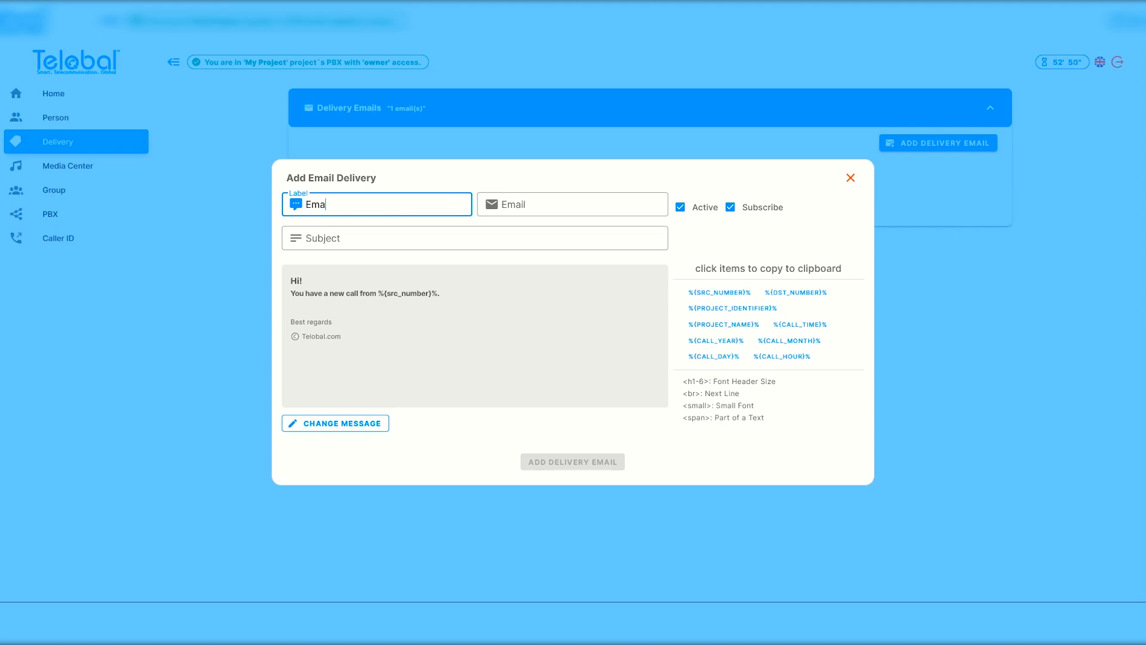
text(Email)
text(2)
click(530, 206)
text(YourEmail@gmail.com)
key(Tab)
key(Tab)
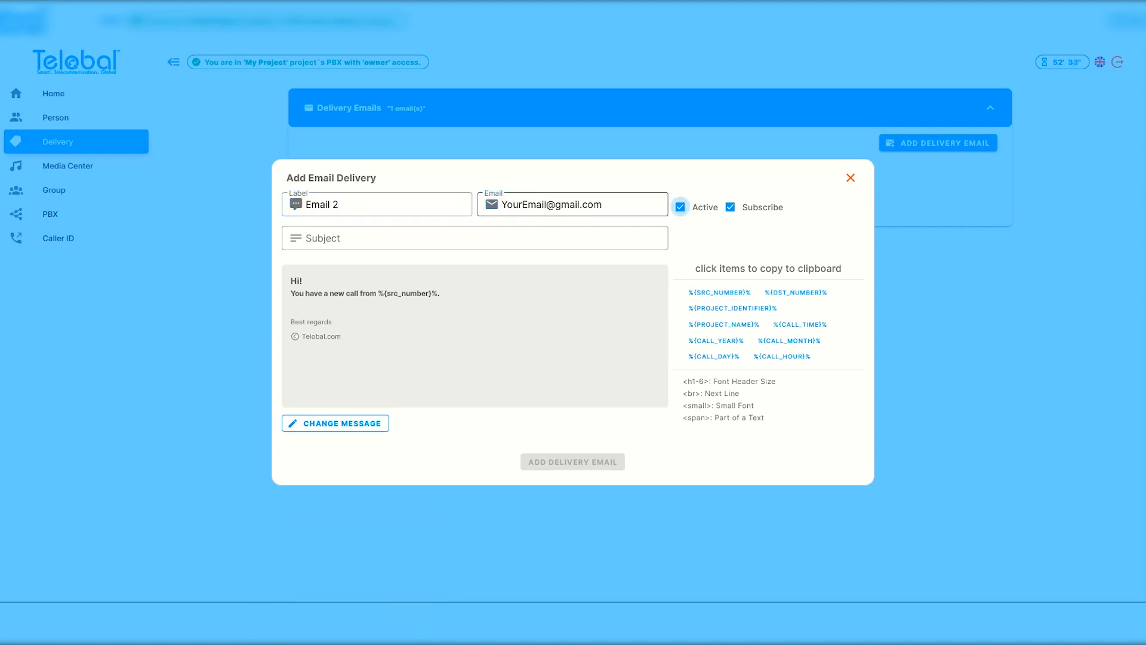
click(491, 235)
text(Call Recorder)
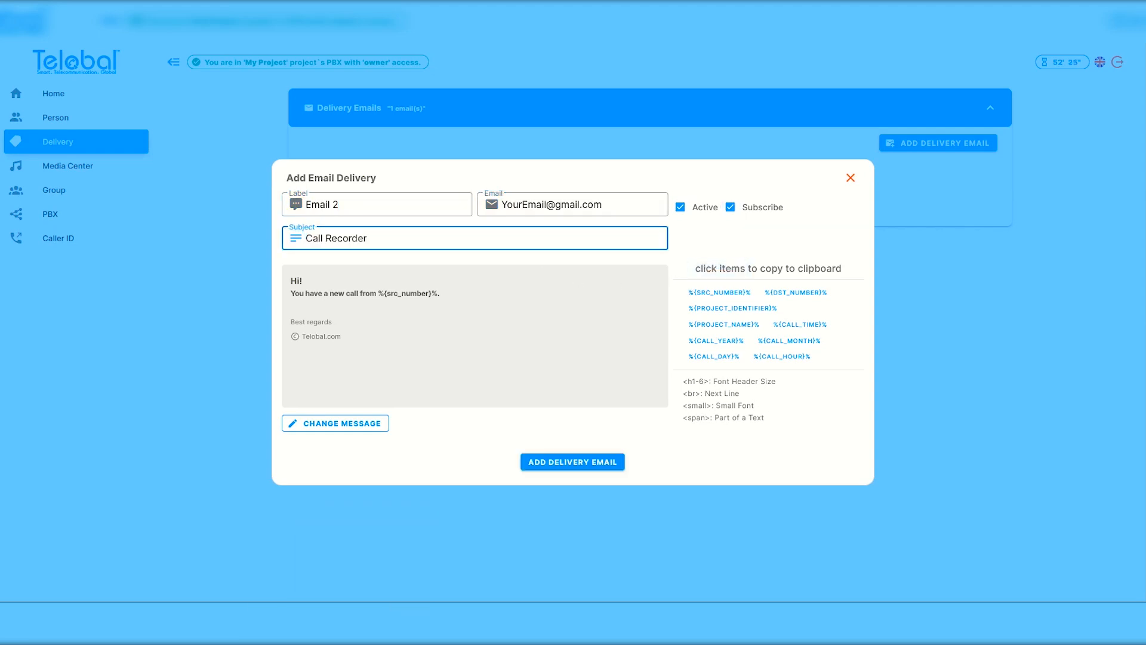
click(323, 425)
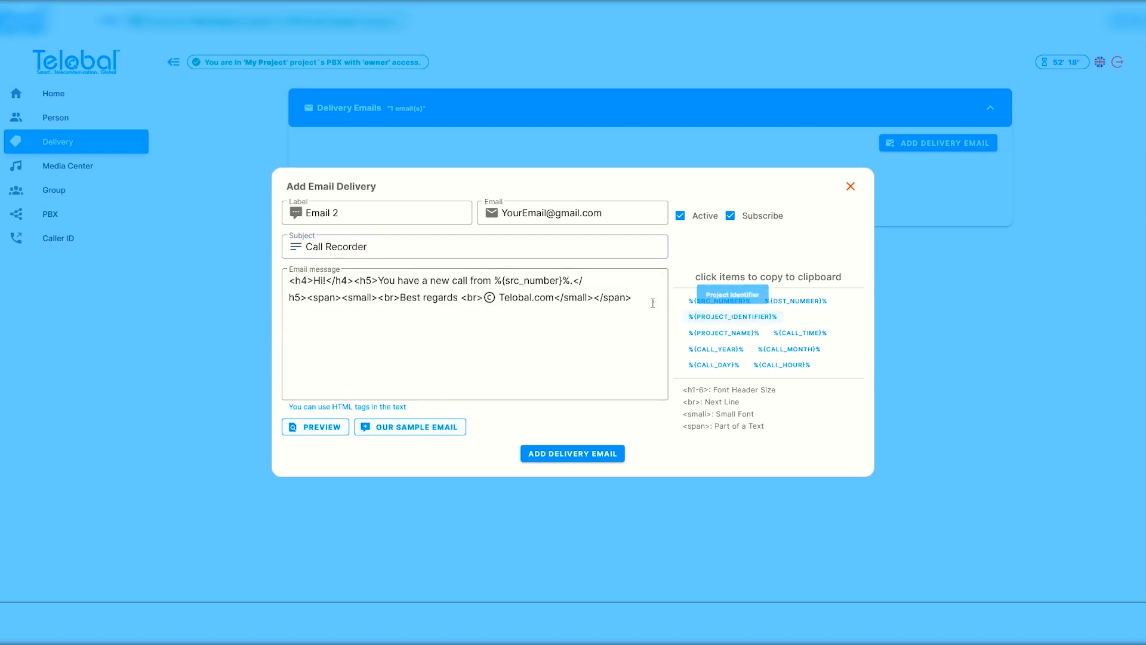
click(592, 453)
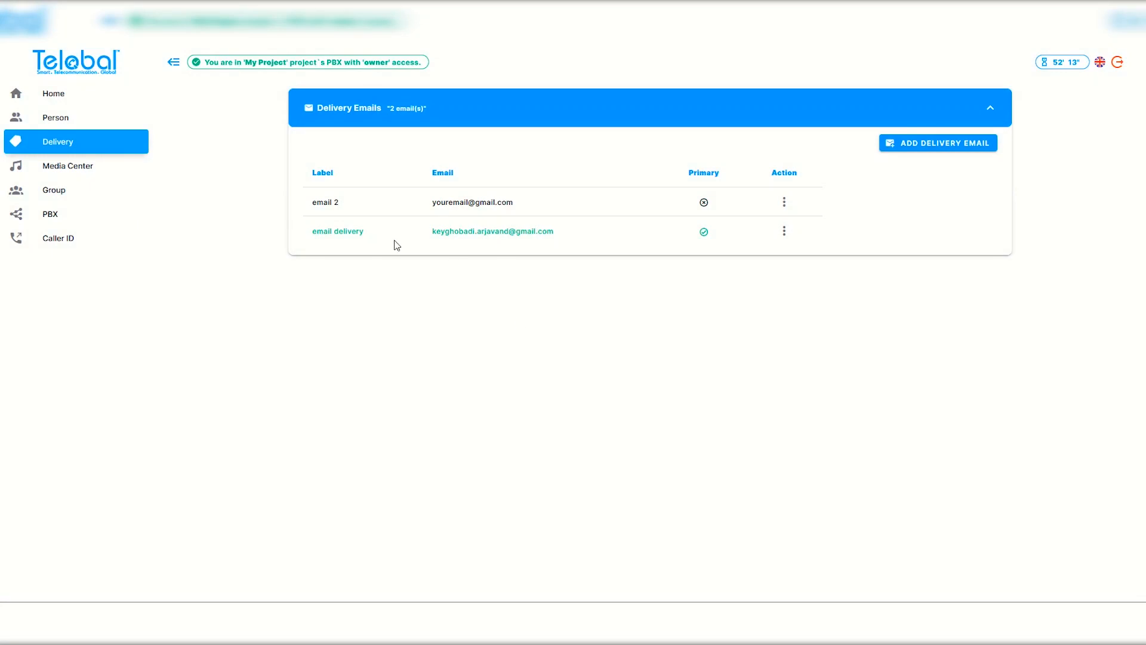
click(113, 172)
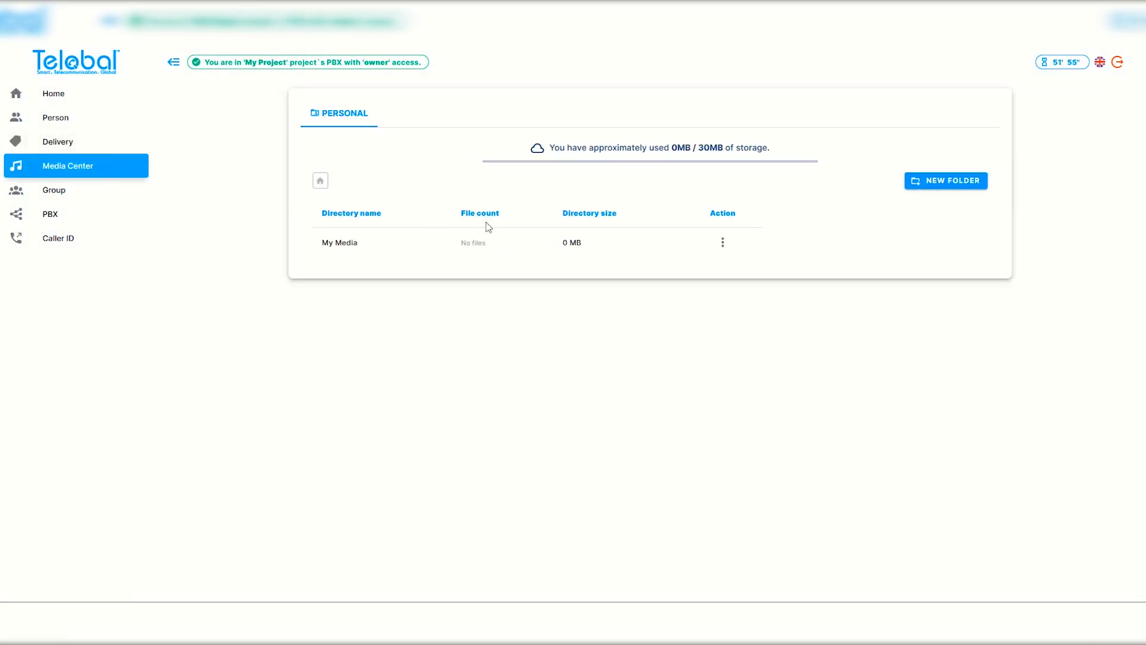
Step: Upload the Please Leave Your Message recording into the My Media folder
click(349, 243)
click(382, 234)
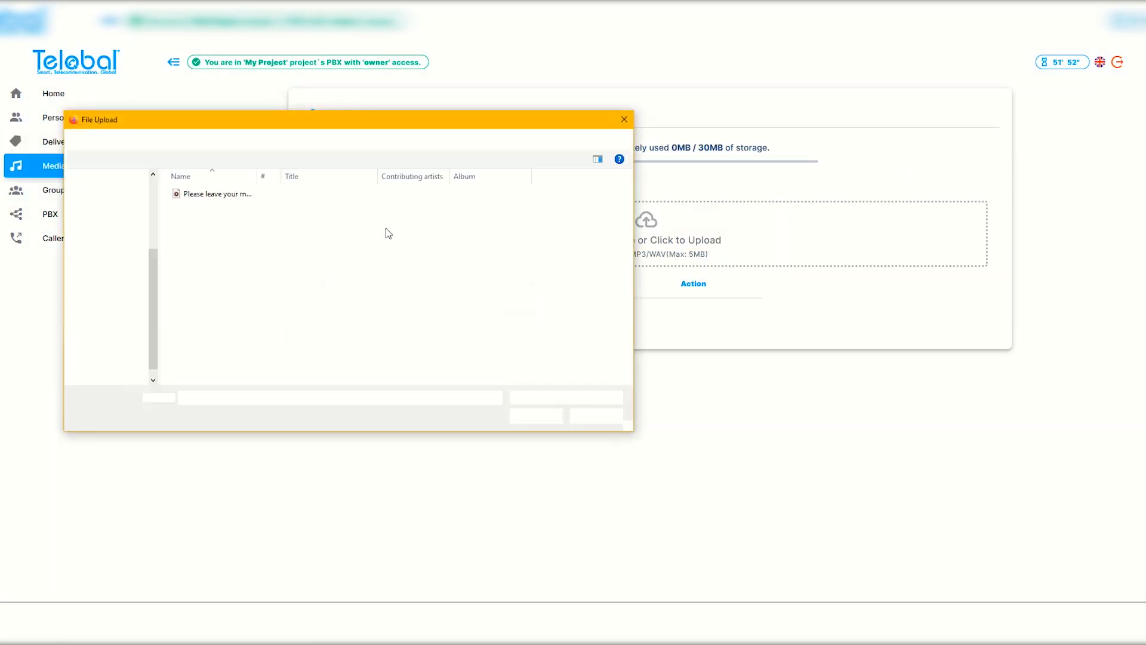
double_click(215, 195)
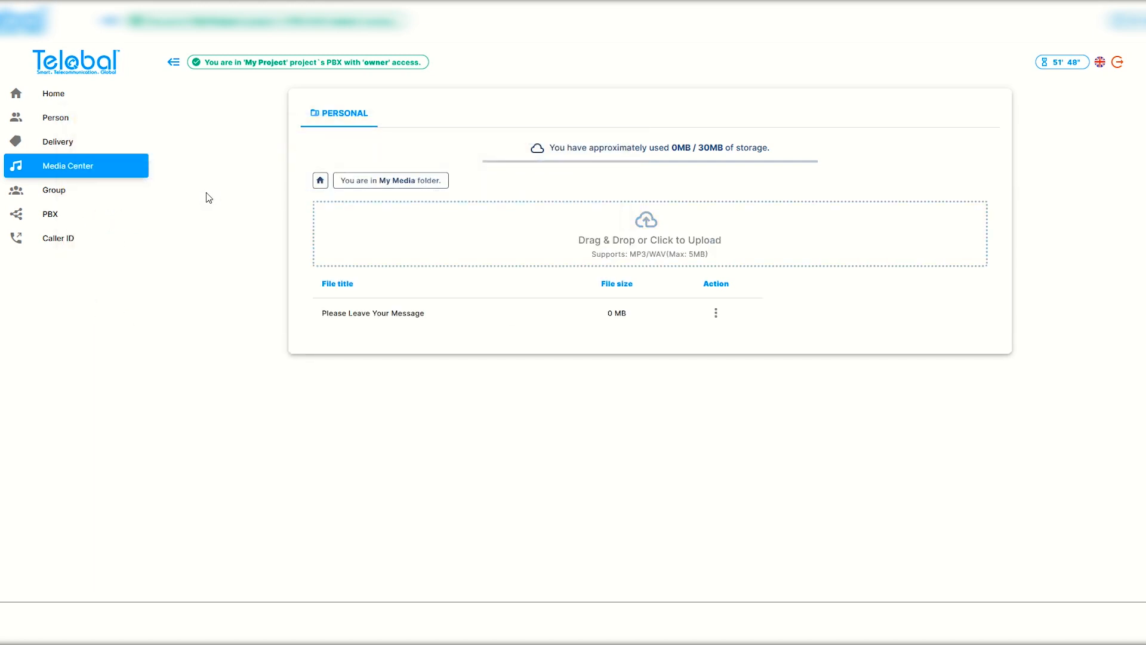
click(320, 181)
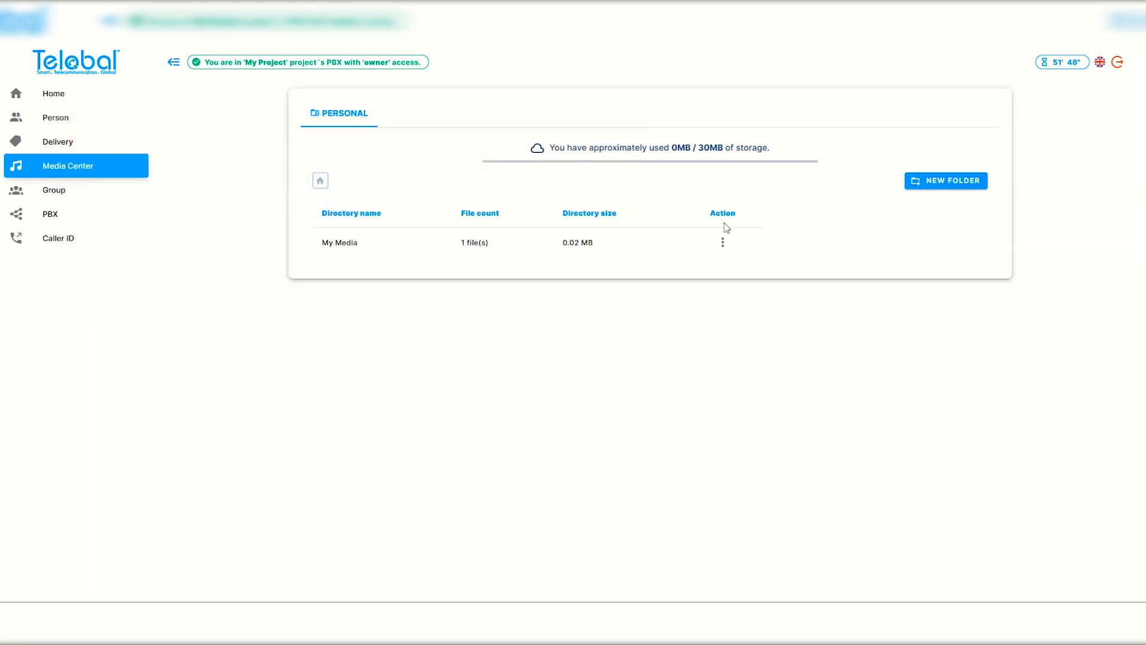
Step: Create two media folders named Hold Music and Ivr
click(940, 179)
click(545, 309)
text(Hold Music)
click(577, 356)
click(968, 181)
text(Ivr)
click(565, 356)
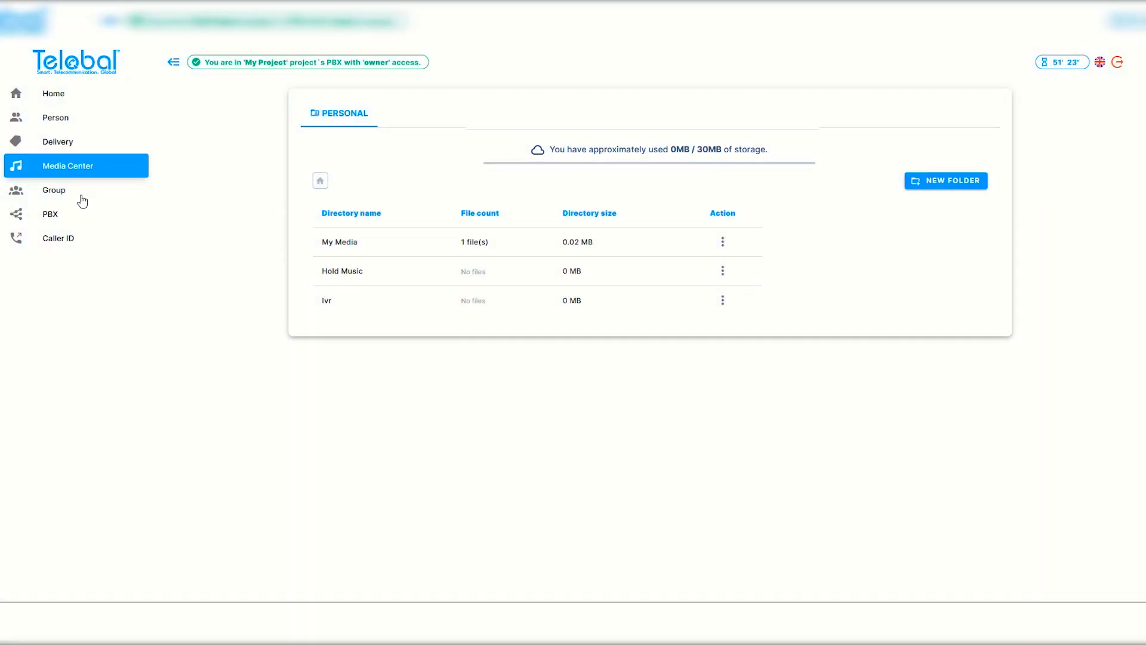
click(66, 198)
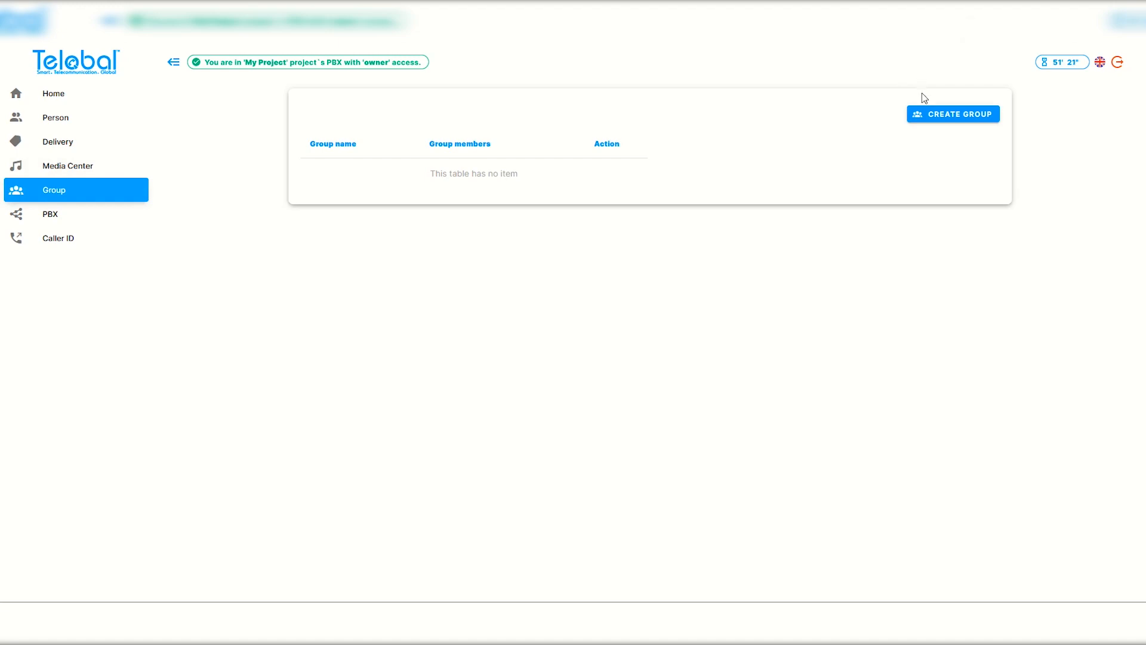
Step: Create the group Test and add Person 1 as its member
click(941, 116)
click(538, 311)
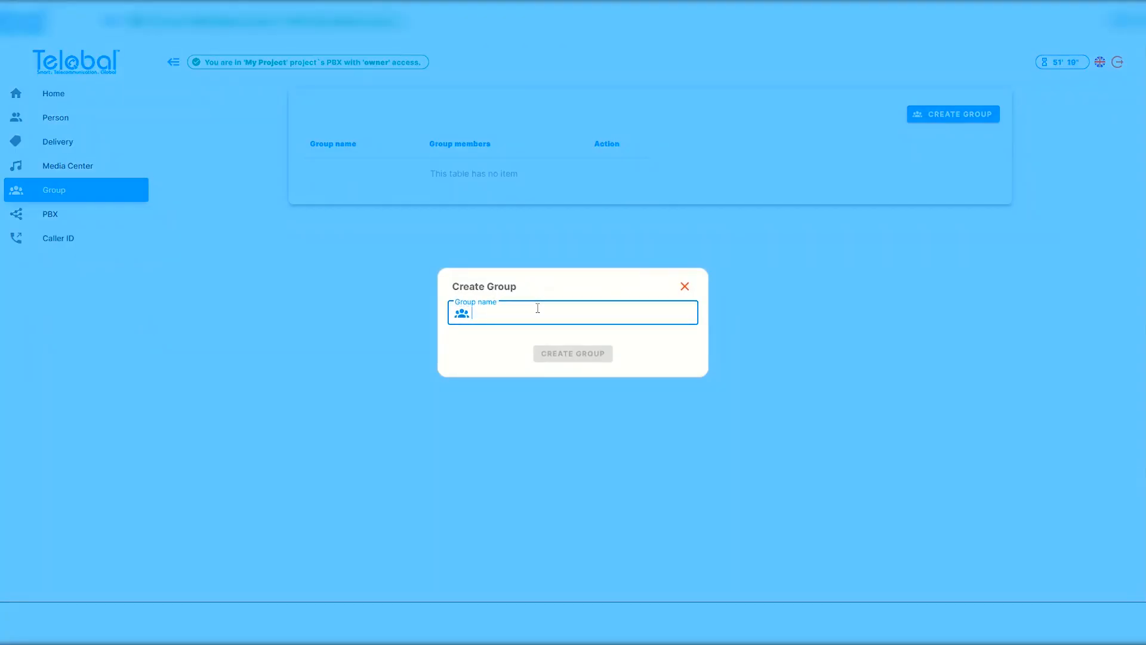
text(Test)
click(577, 348)
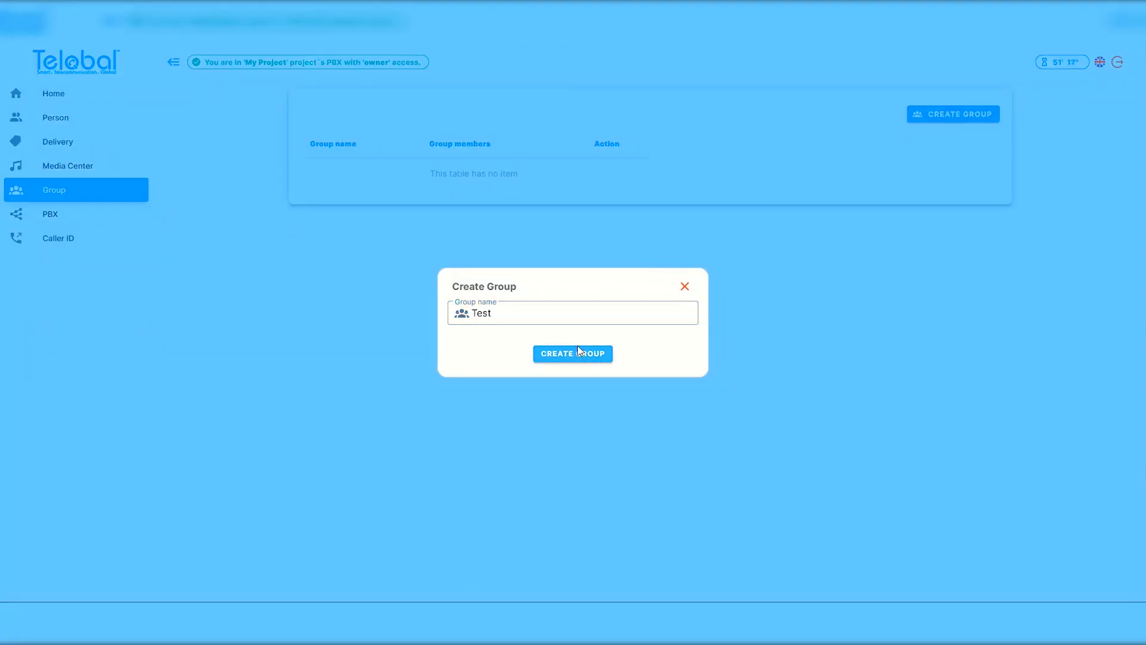
click(872, 347)
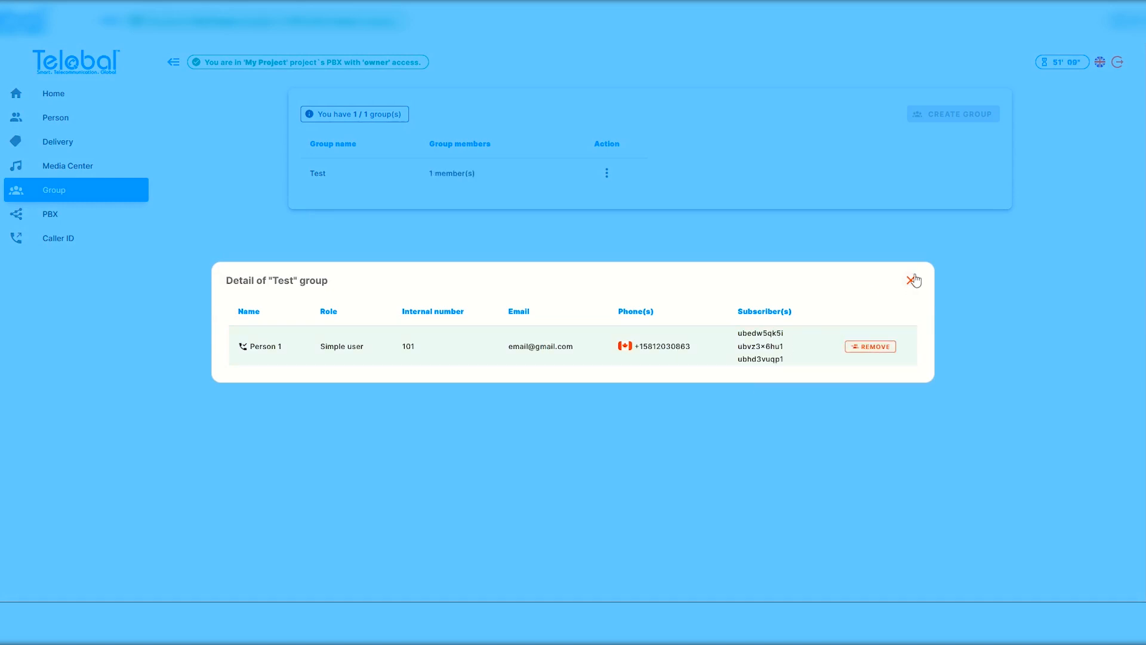
click(912, 280)
click(57, 218)
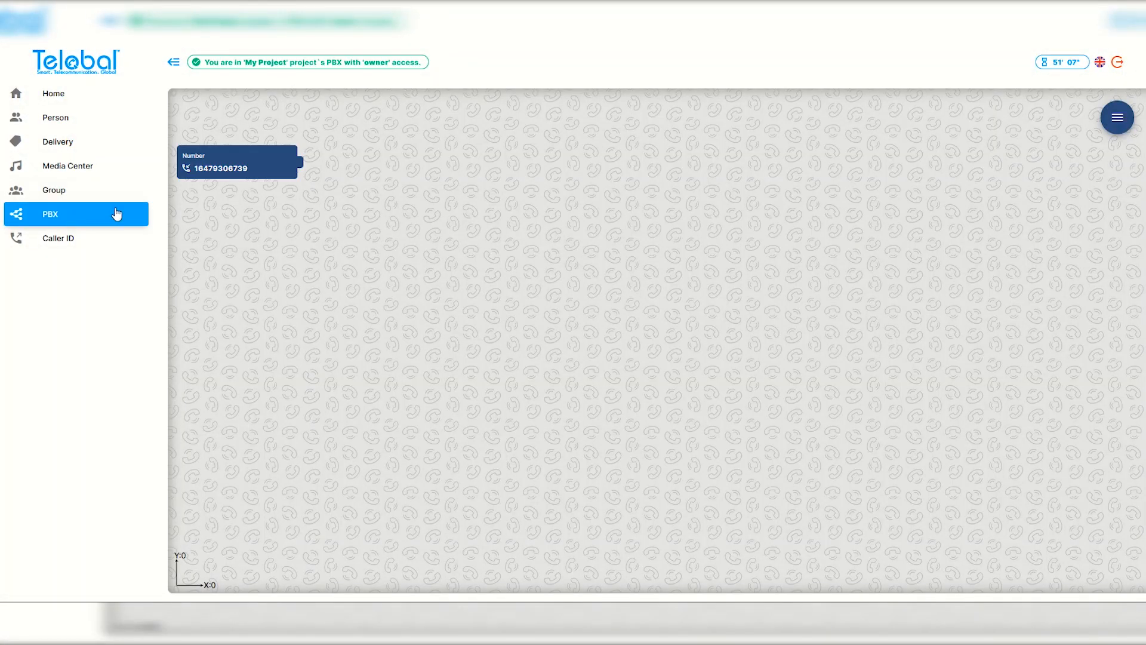
Step: Create a Shortcut Number module with number 123 and place it below the Number node
drag(236, 164, 250, 247)
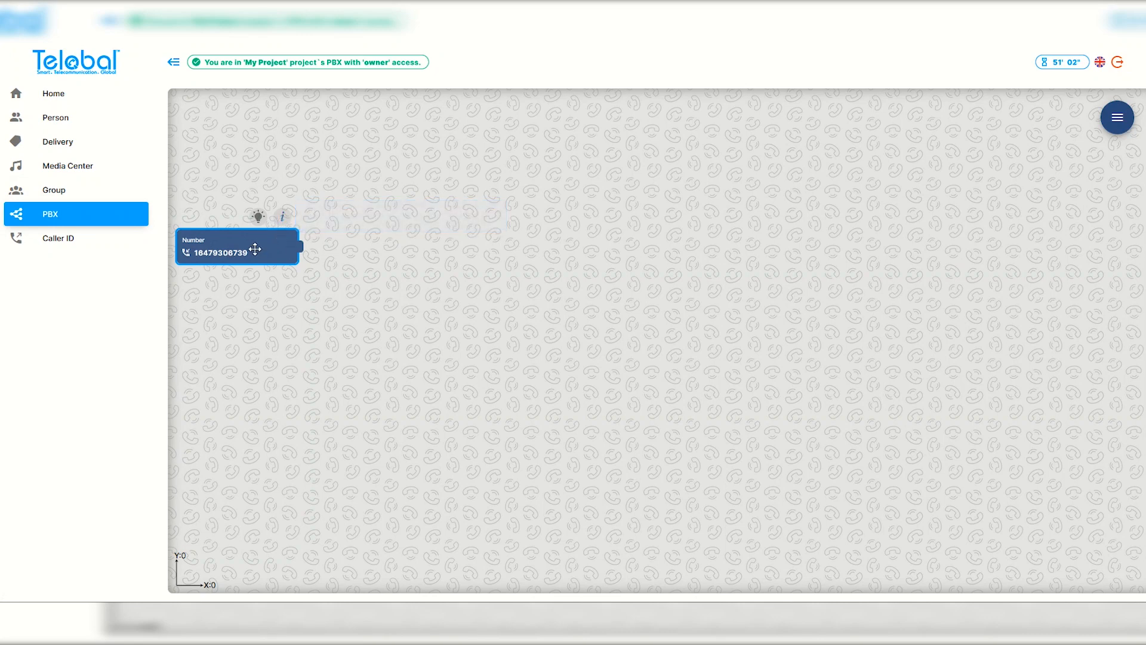
drag(272, 253, 334, 265)
click(1114, 117)
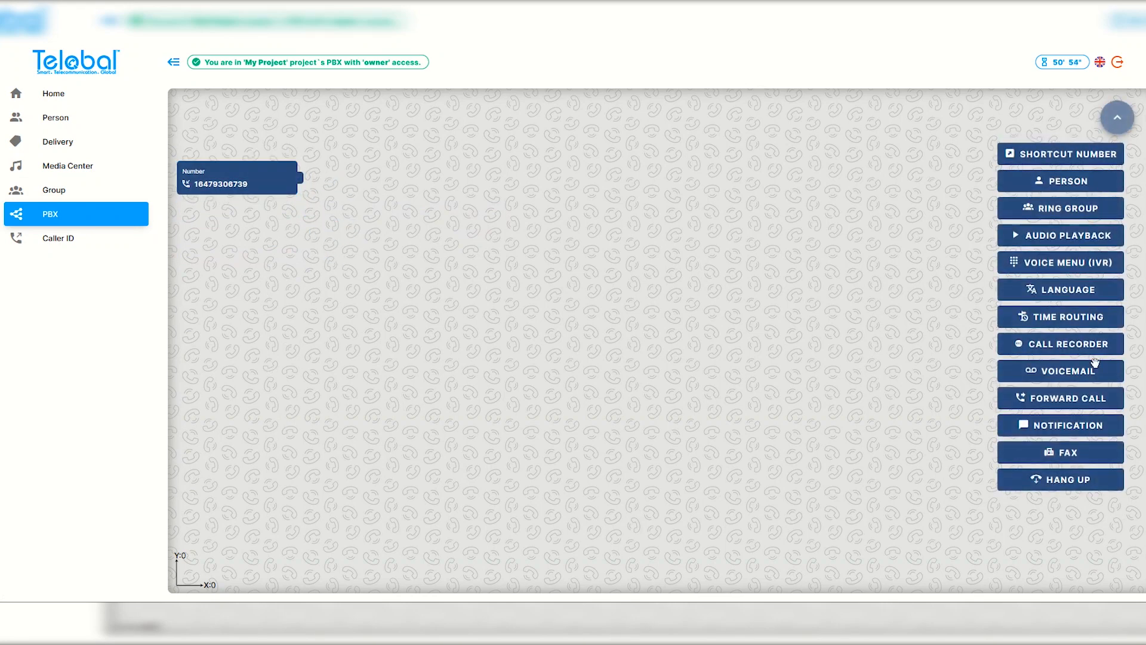
click(1067, 161)
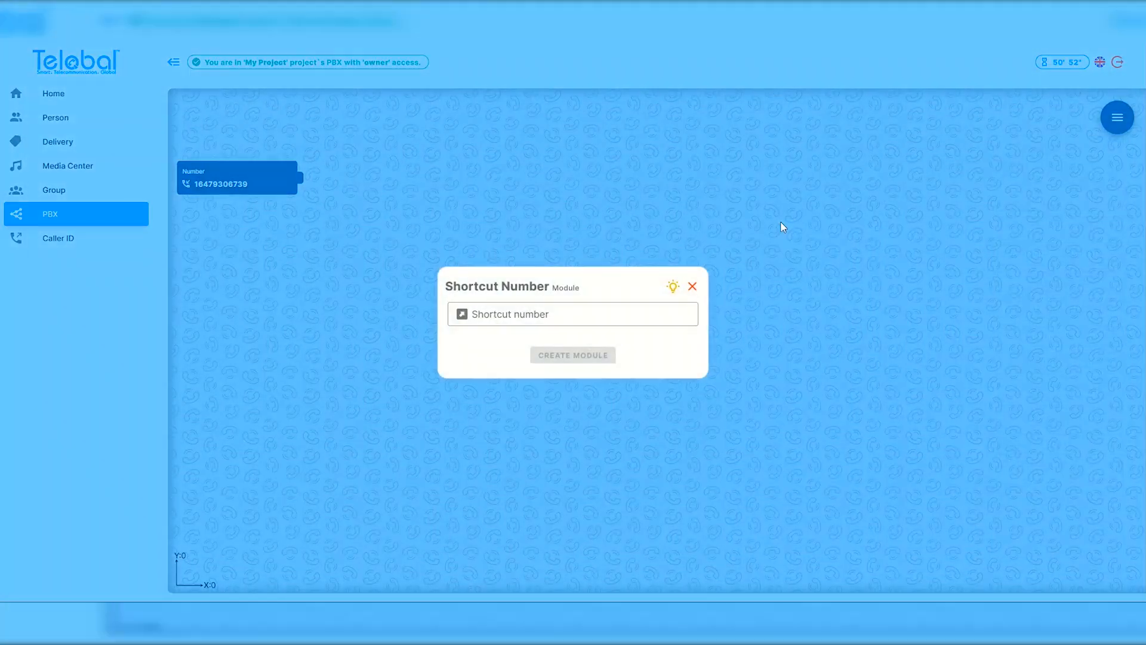
click(563, 314)
text(123)
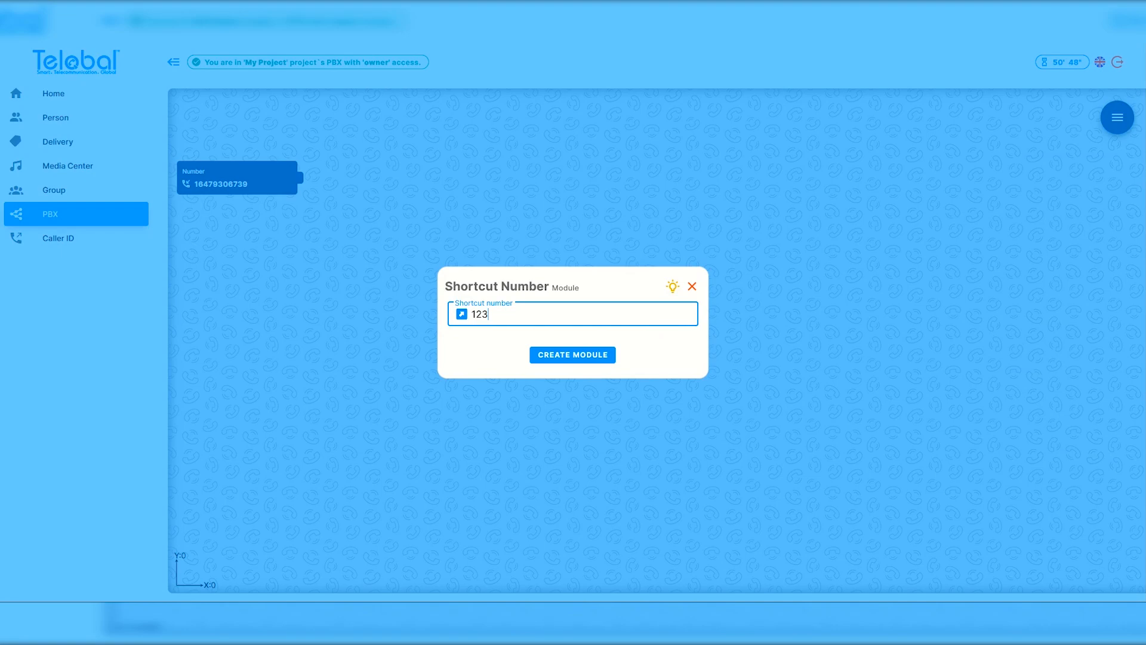
click(572, 356)
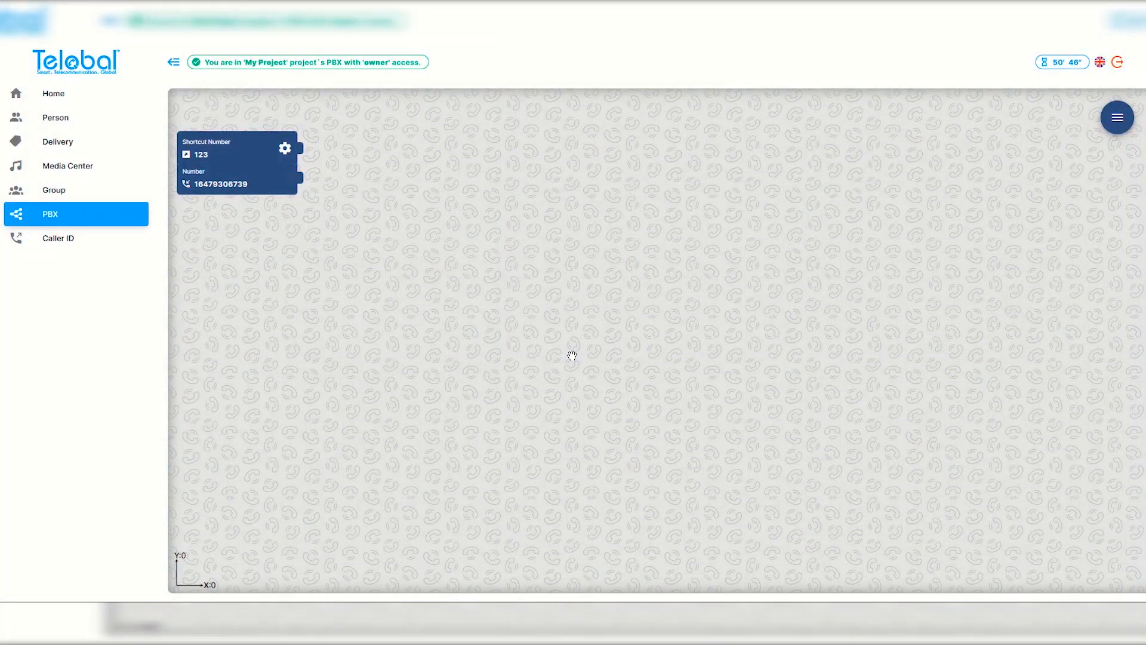
drag(233, 154, 227, 310)
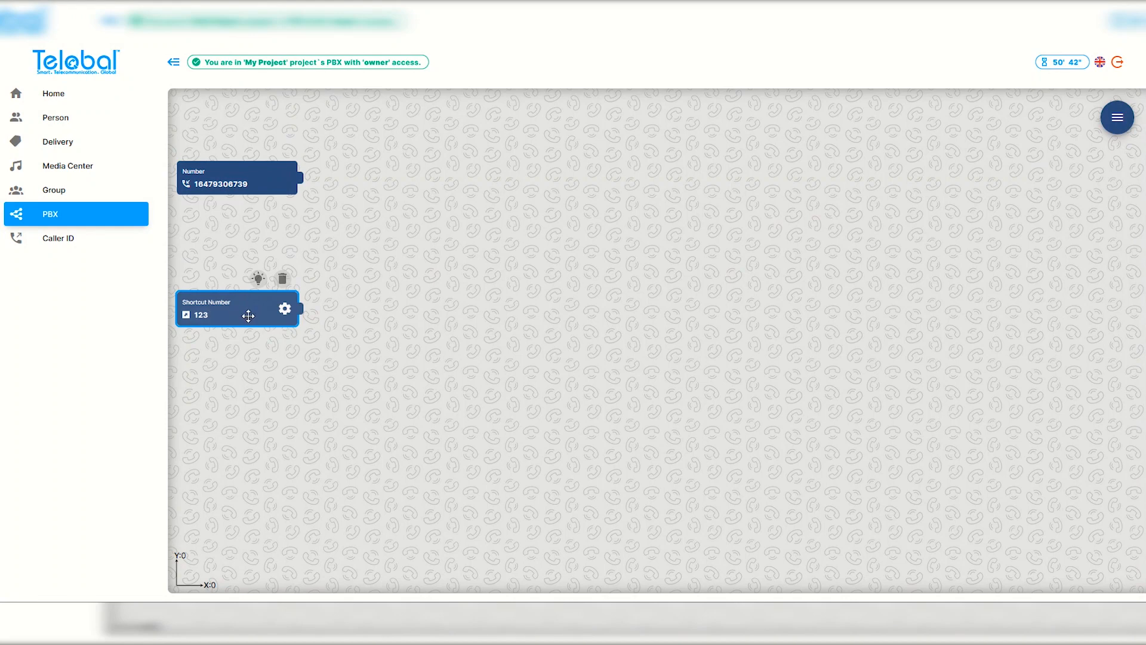
click(1117, 117)
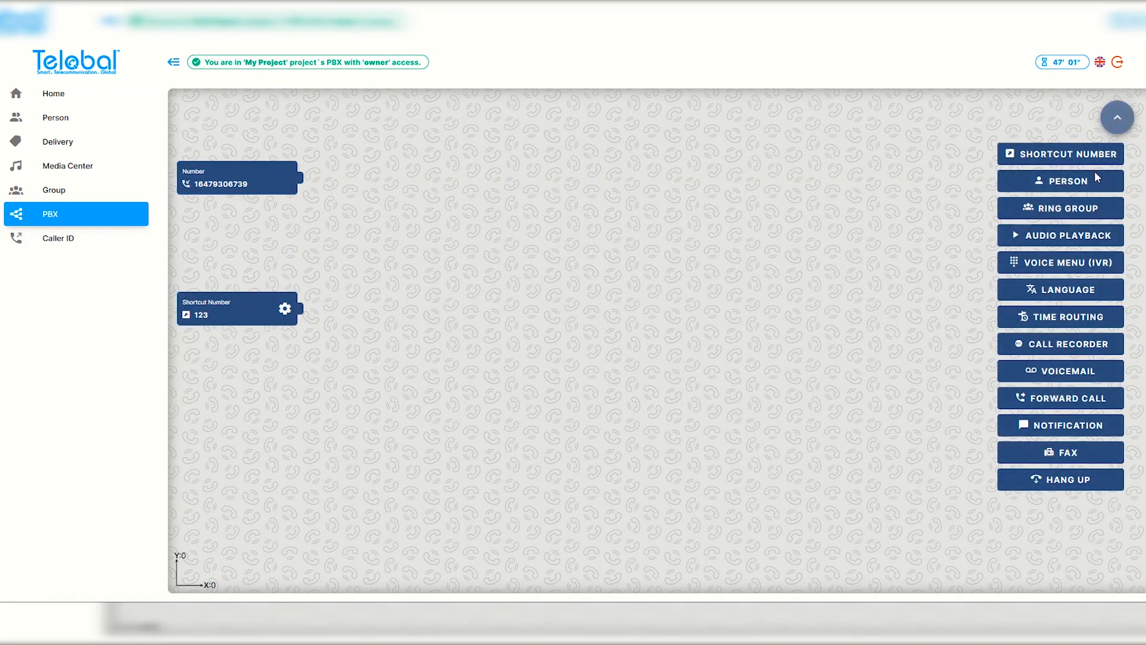
Step: Start a Person module assigned to Person 1 with a ringback tone enabled
click(1095, 172)
click(524, 317)
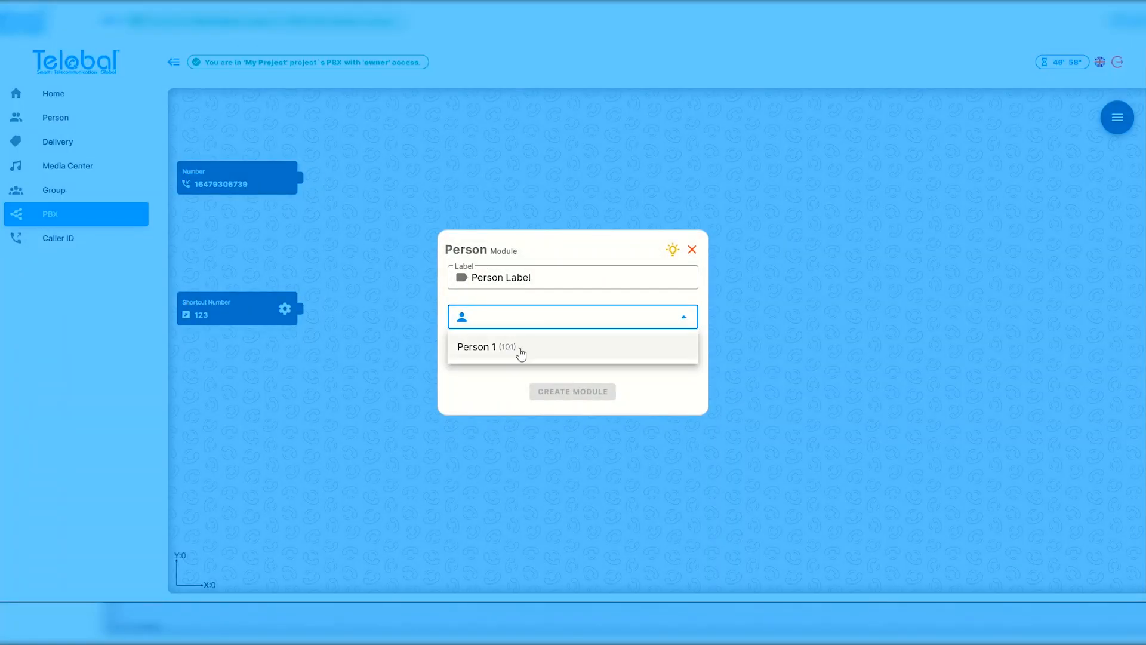
click(505, 344)
click(518, 355)
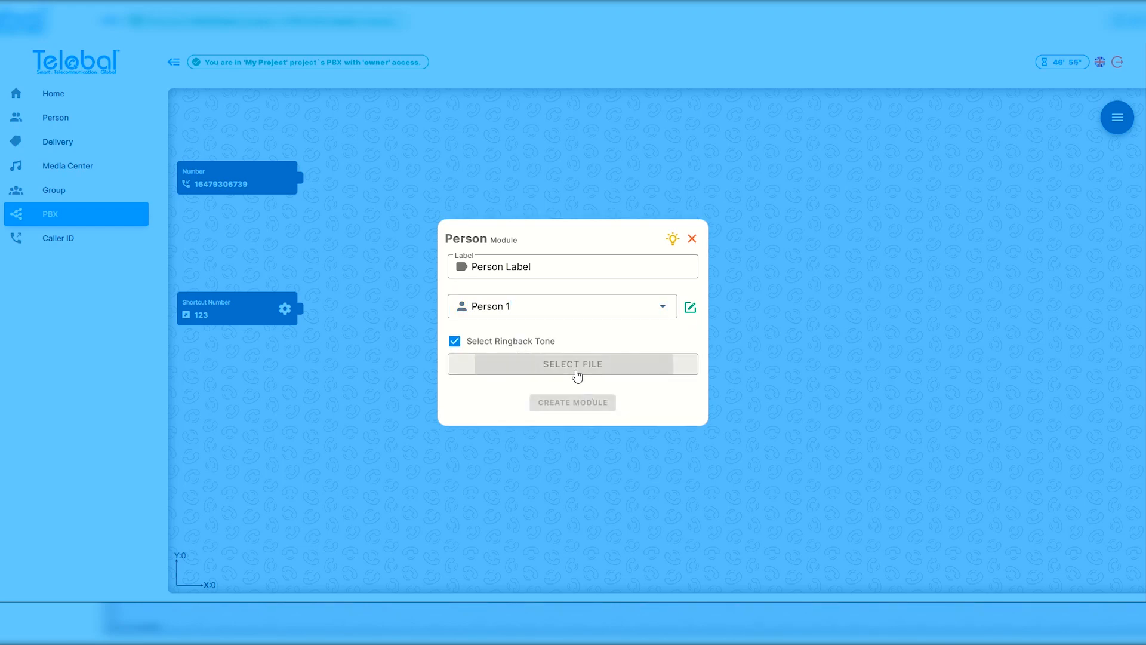
click(574, 366)
Step: Upload Music.mp3 to Hold Music as the ringback tone, then create and position the Person node
click(260, 347)
click(538, 335)
click(232, 200)
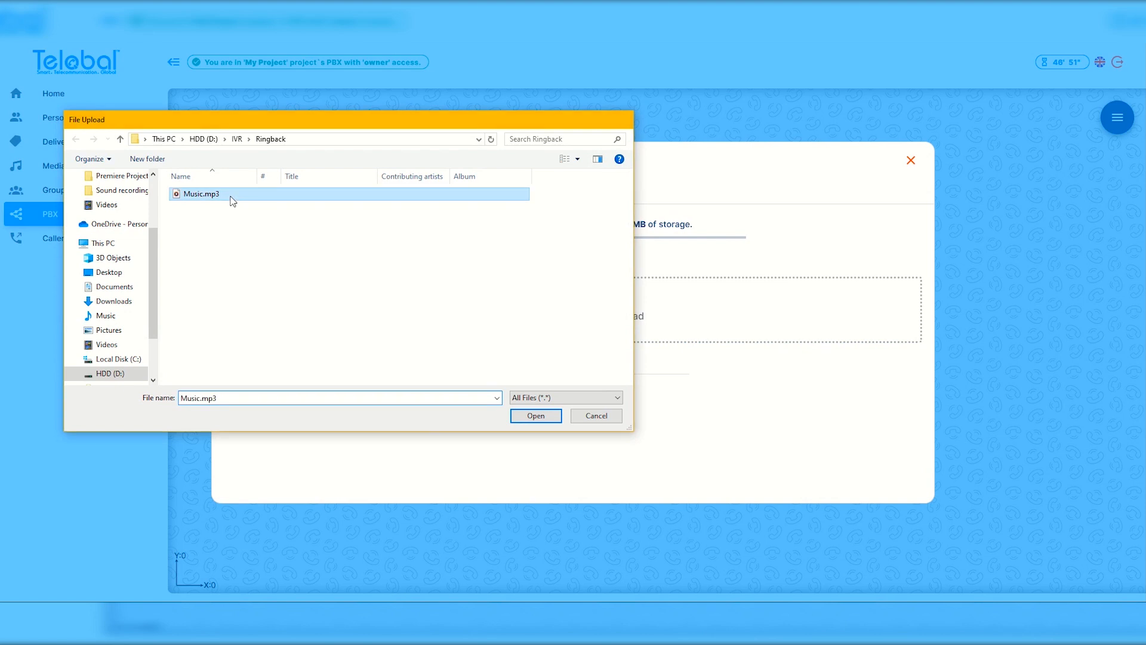
double_click(233, 194)
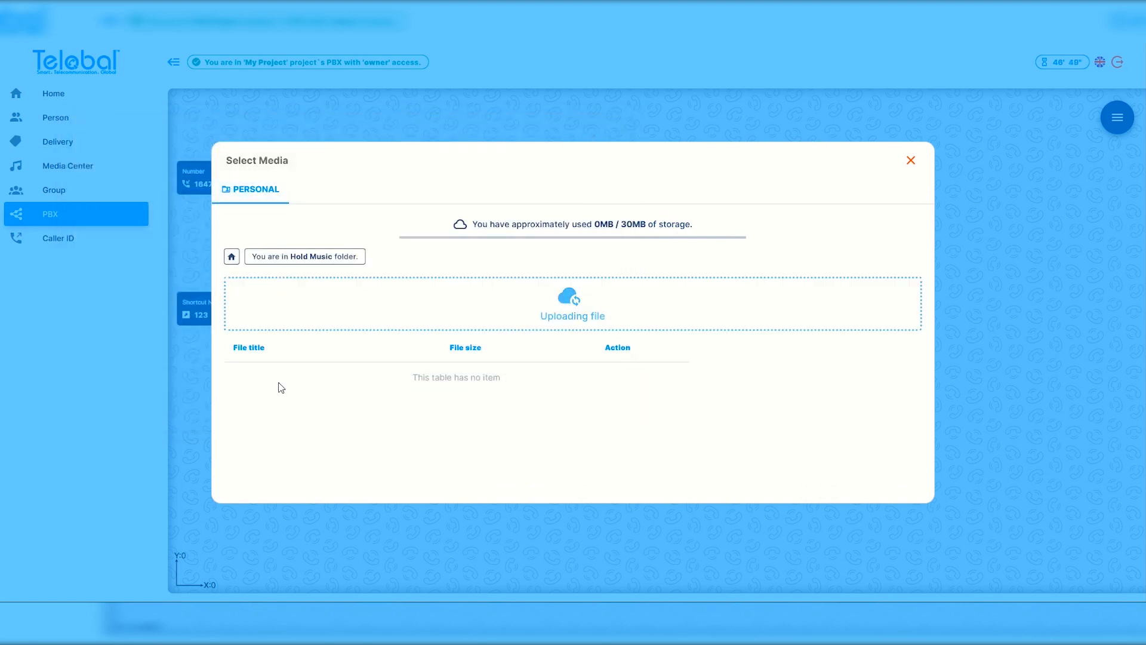
click(248, 394)
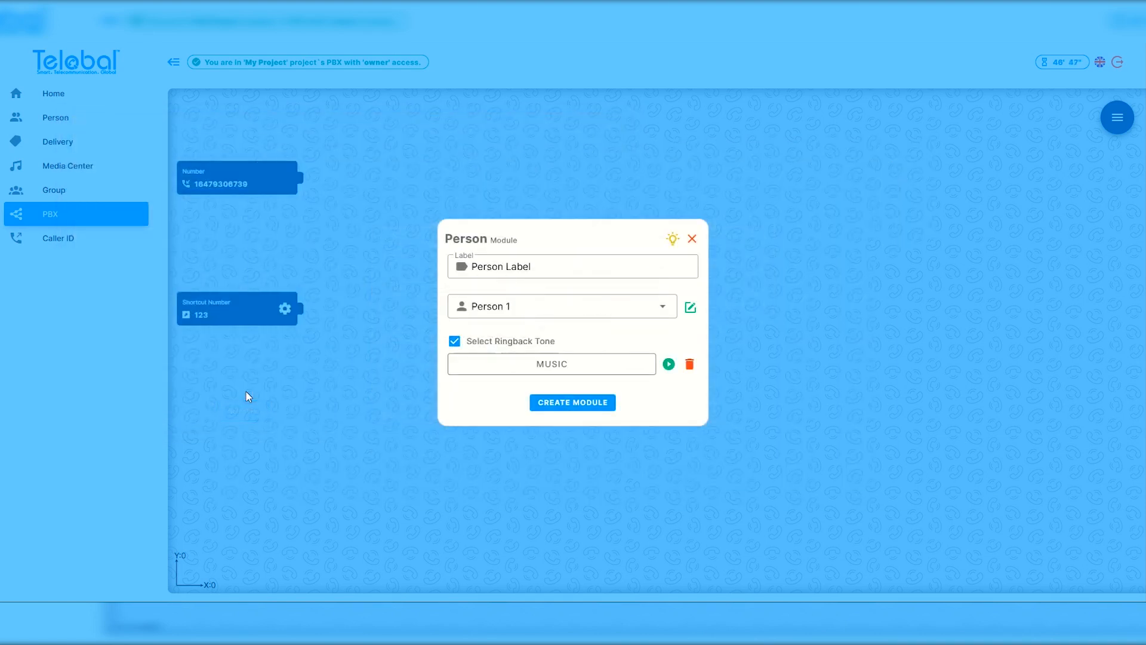
click(567, 401)
drag(704, 368, 548, 204)
click(1117, 117)
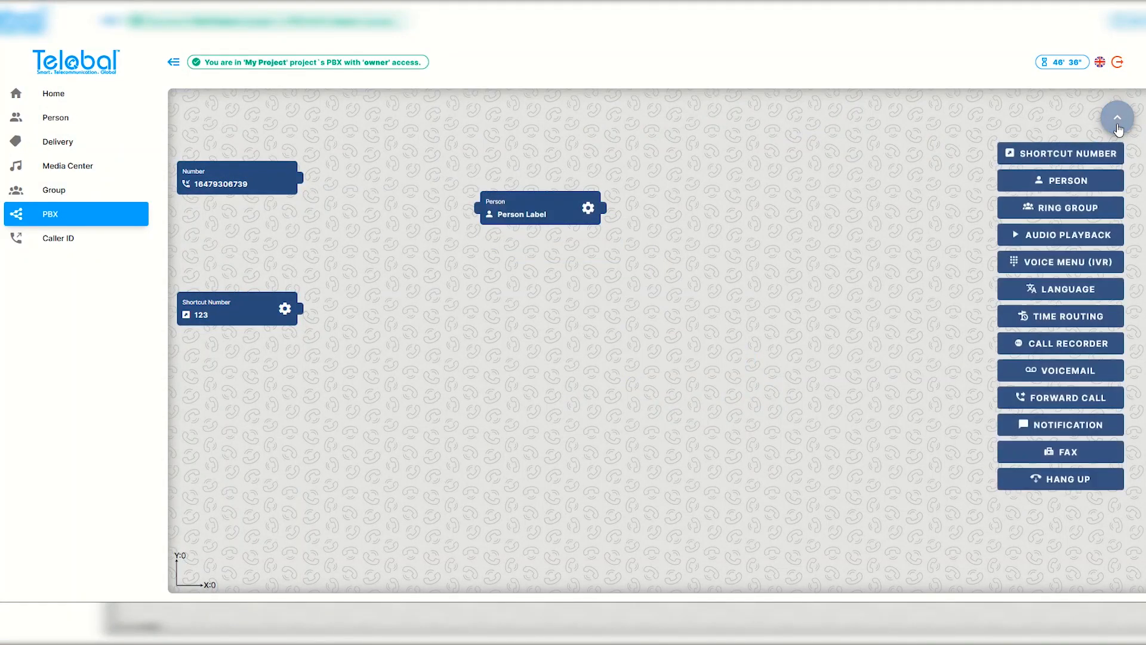
Step: Start a Ring Group module for the Test group, keeping the default ring order
click(1102, 207)
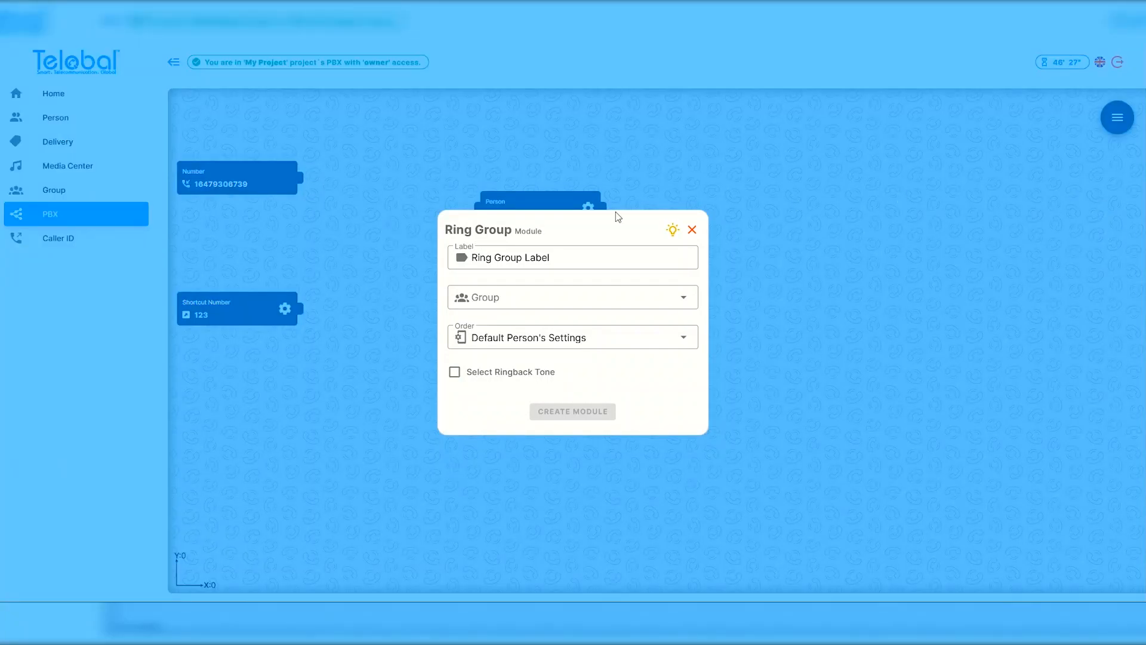
click(543, 293)
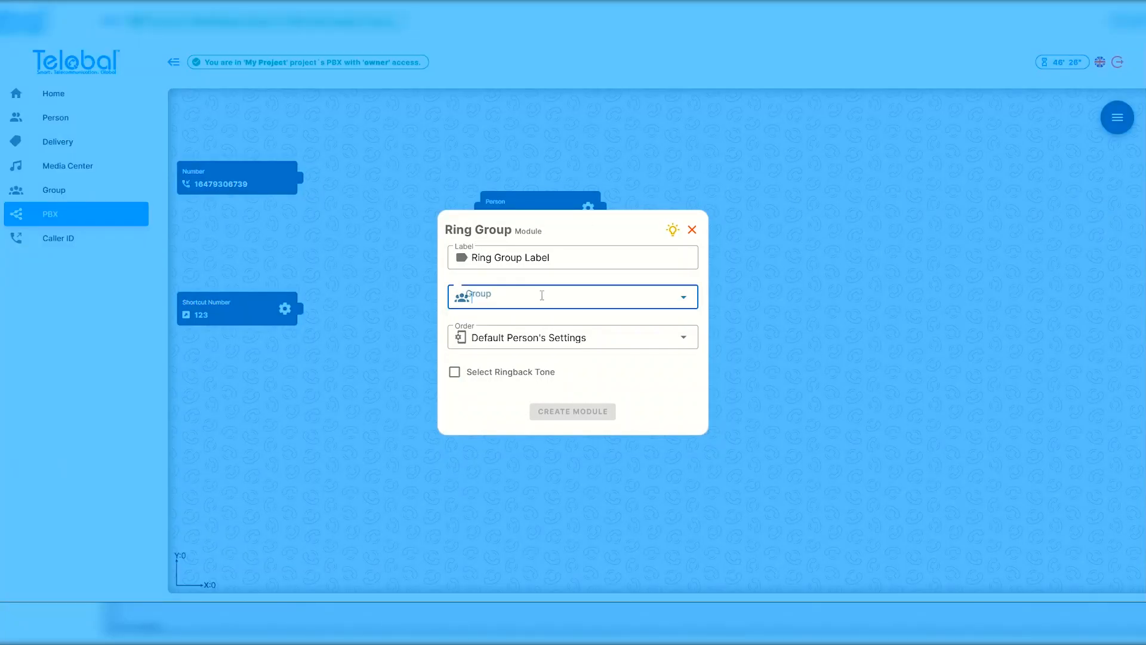
click(513, 332)
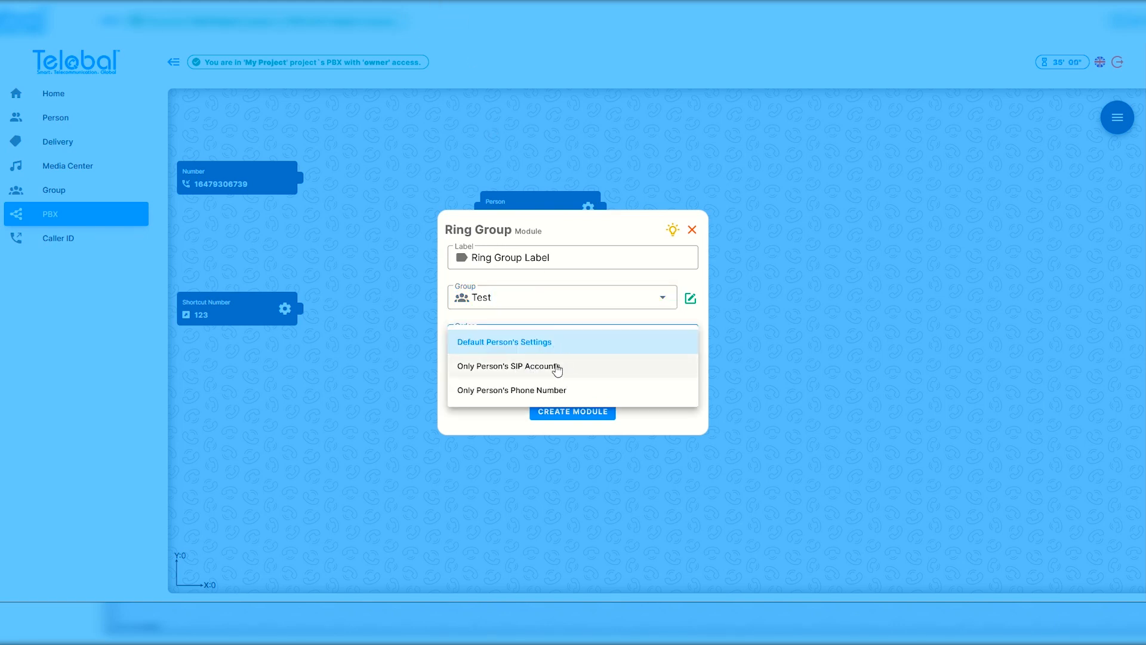
click(557, 323)
click(540, 341)
click(506, 414)
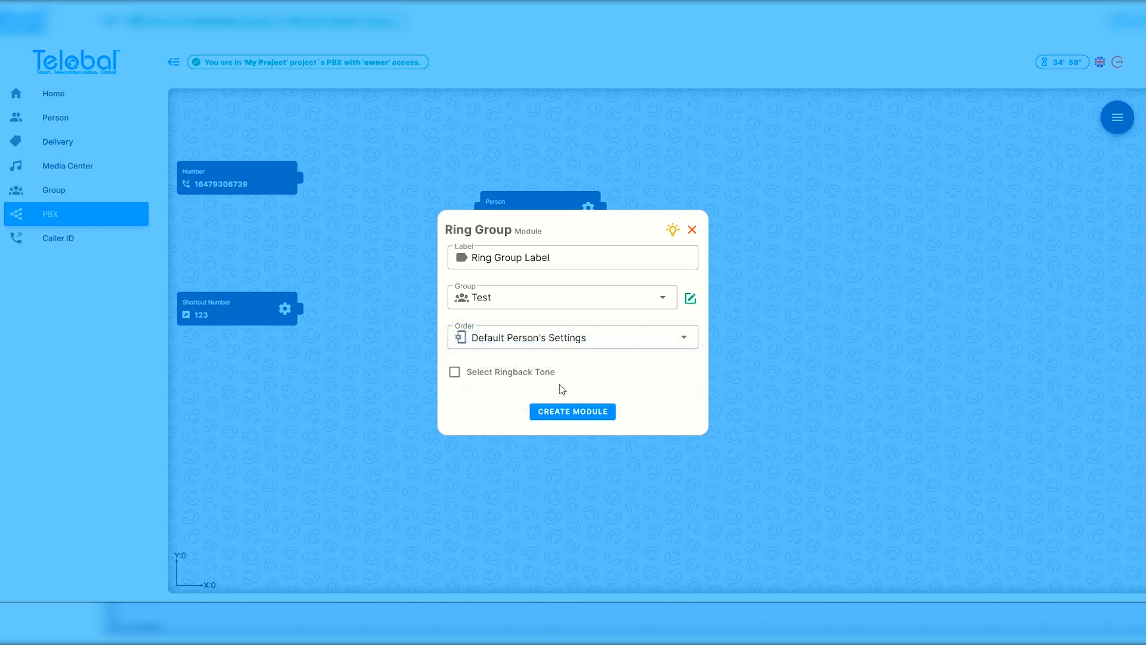
Step: Enable a ringback tone using Music from the Hold Music folder and create the Ring Group
click(531, 370)
click(597, 384)
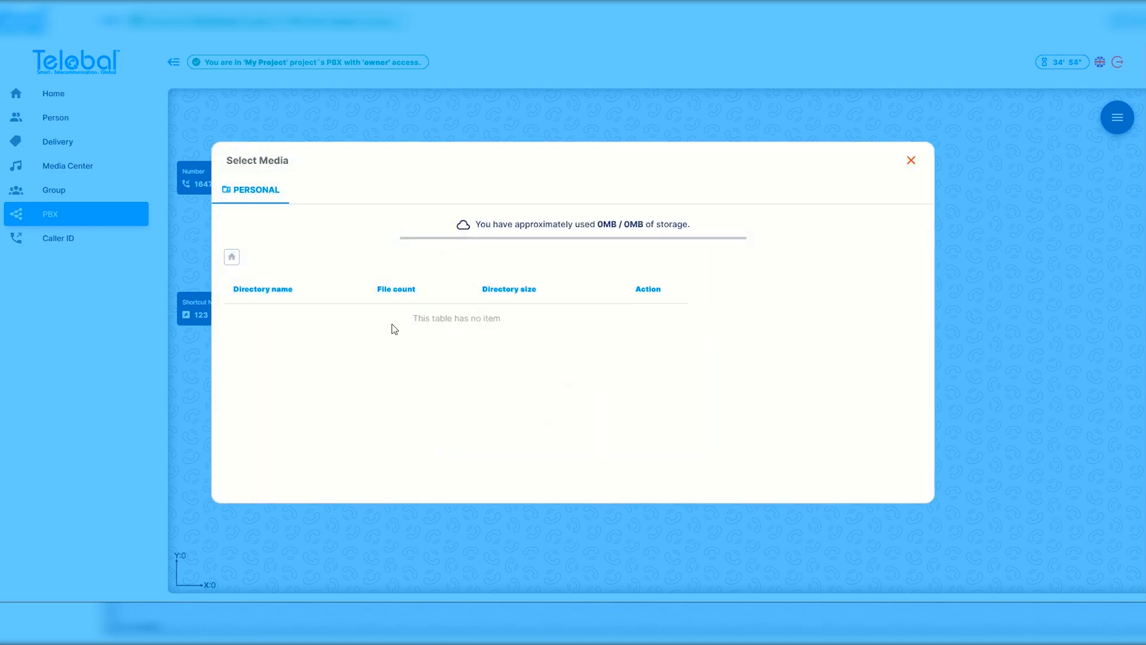
click(264, 344)
click(257, 389)
click(244, 409)
click(541, 421)
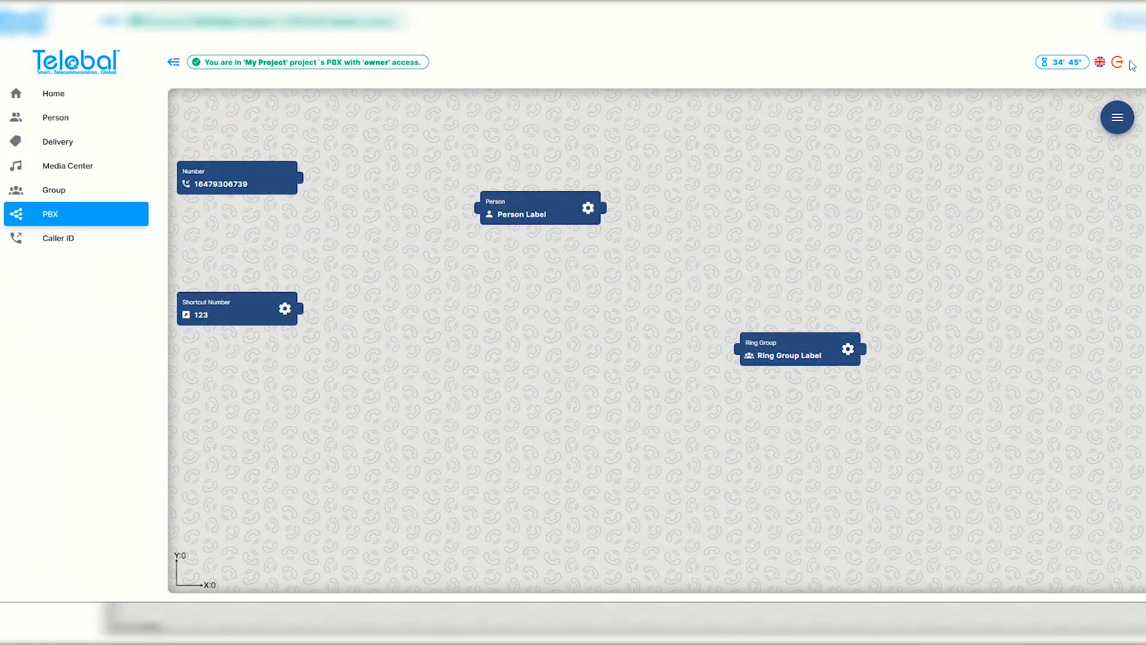
Step: Add an Audio Playback playing Please Leave Your Message from My Media and place it on the canvas
click(1117, 117)
click(1092, 236)
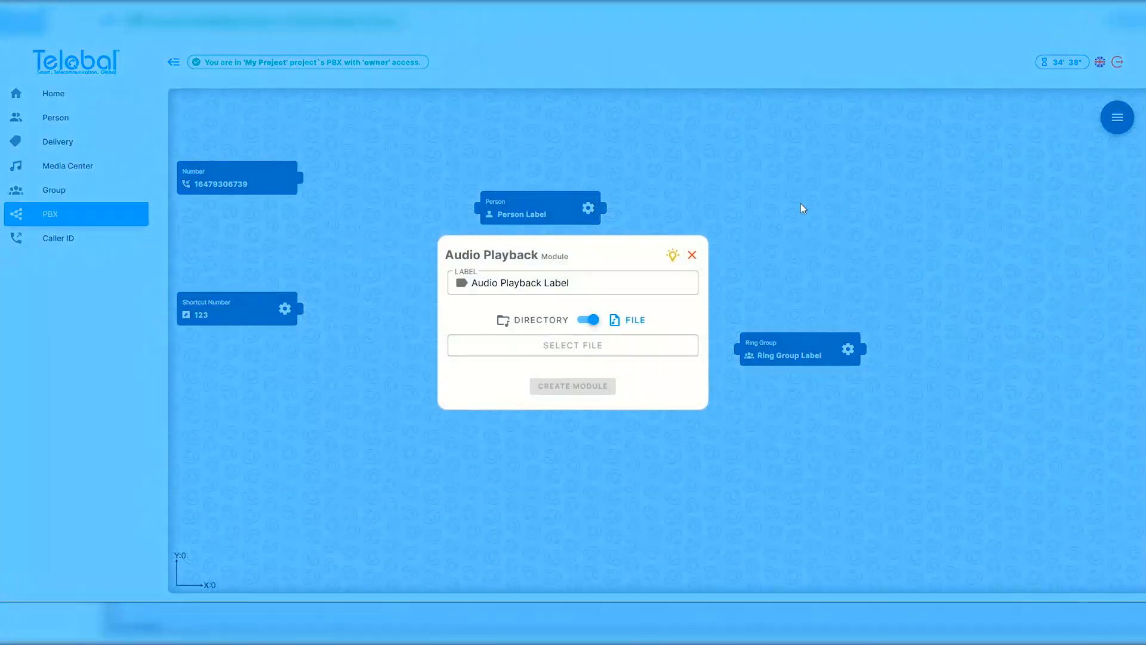
click(593, 346)
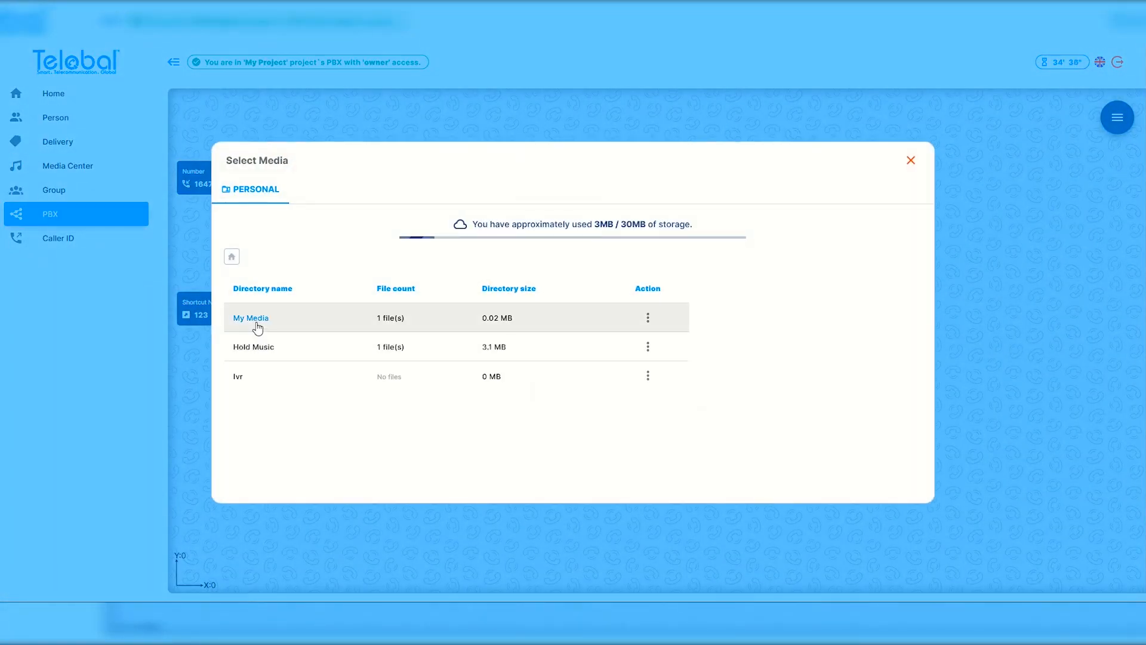
click(256, 323)
click(275, 391)
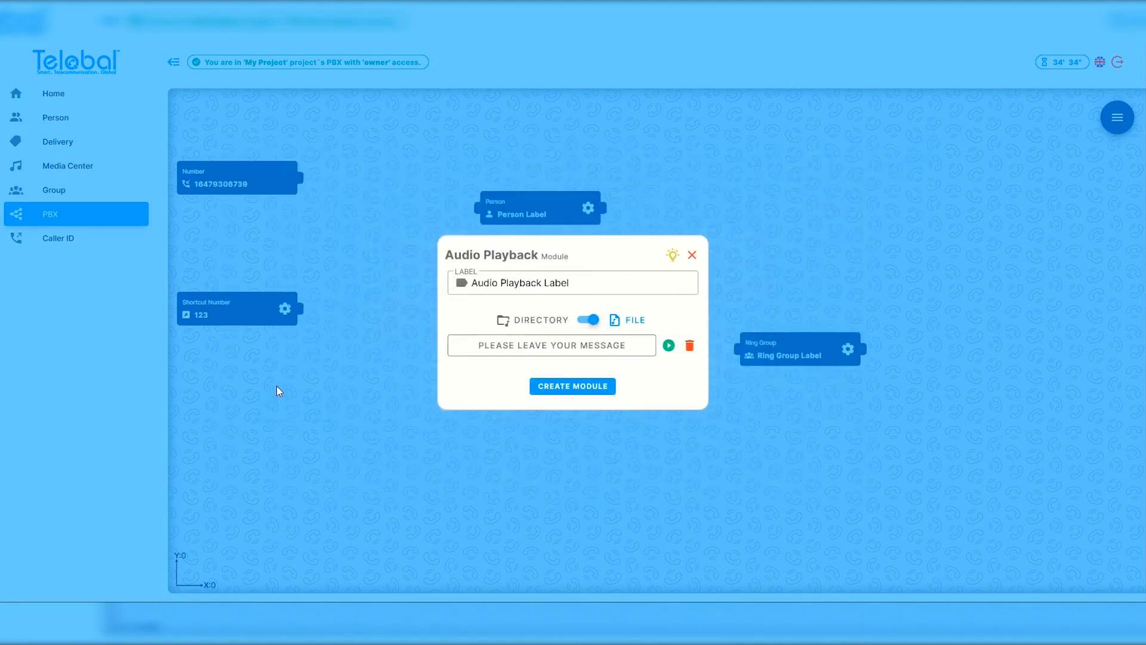
click(573, 392)
drag(803, 243, 702, 270)
Step: Add a second Audio Playback playing the Hold Music directory randomly, placed below the first
click(1117, 118)
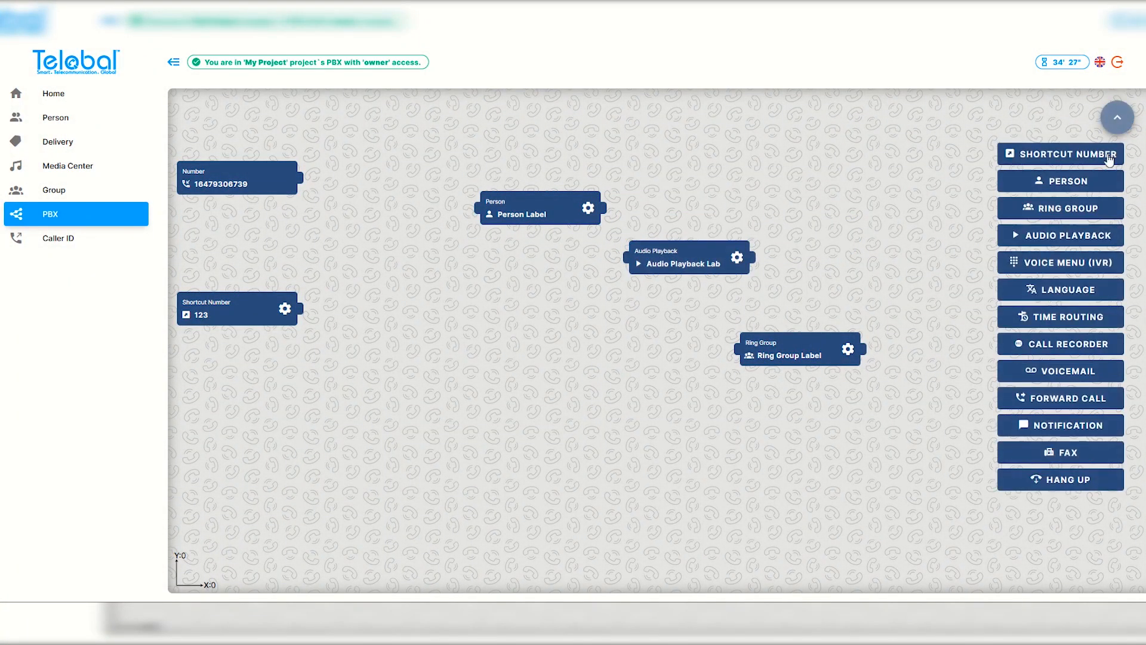
click(1083, 239)
click(588, 320)
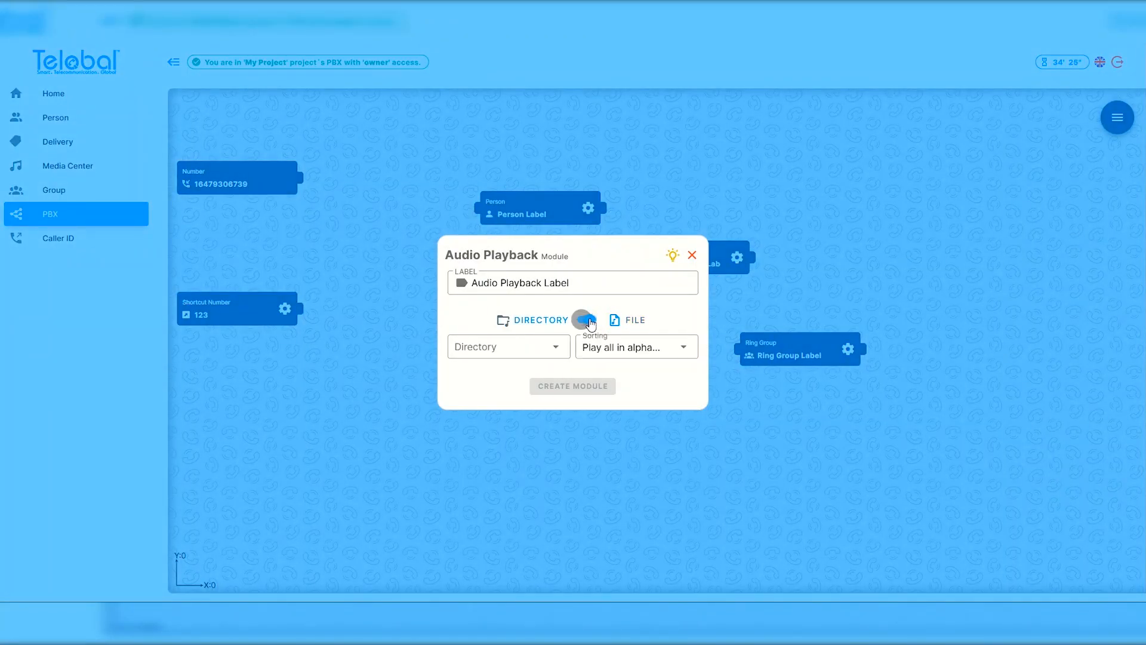
click(531, 341)
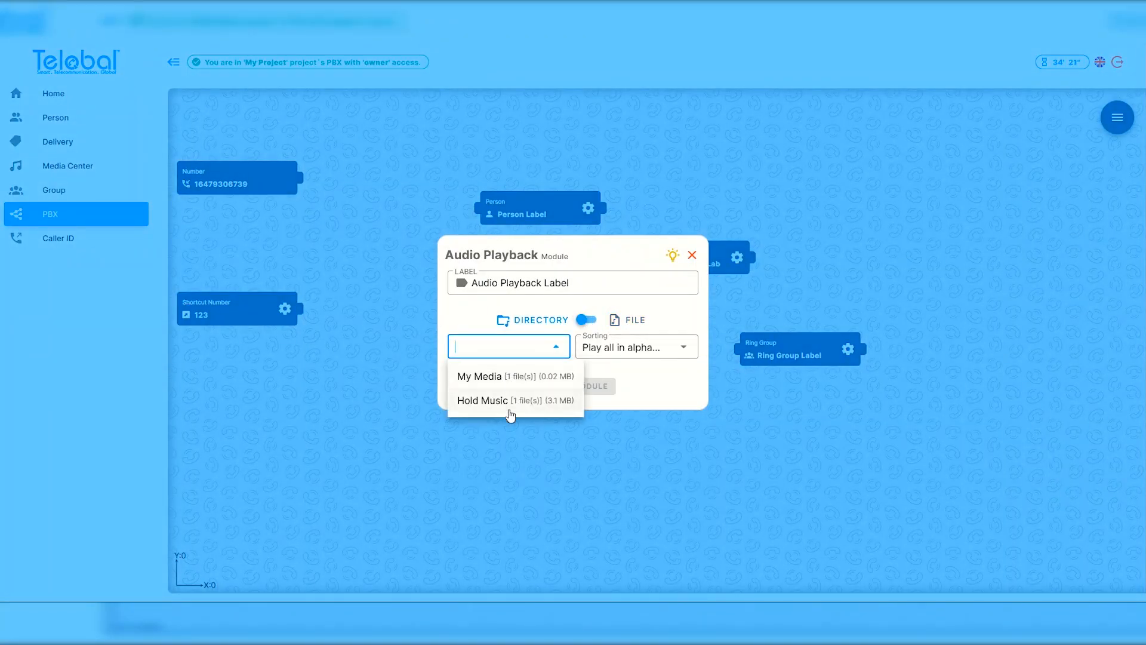
click(512, 400)
click(621, 346)
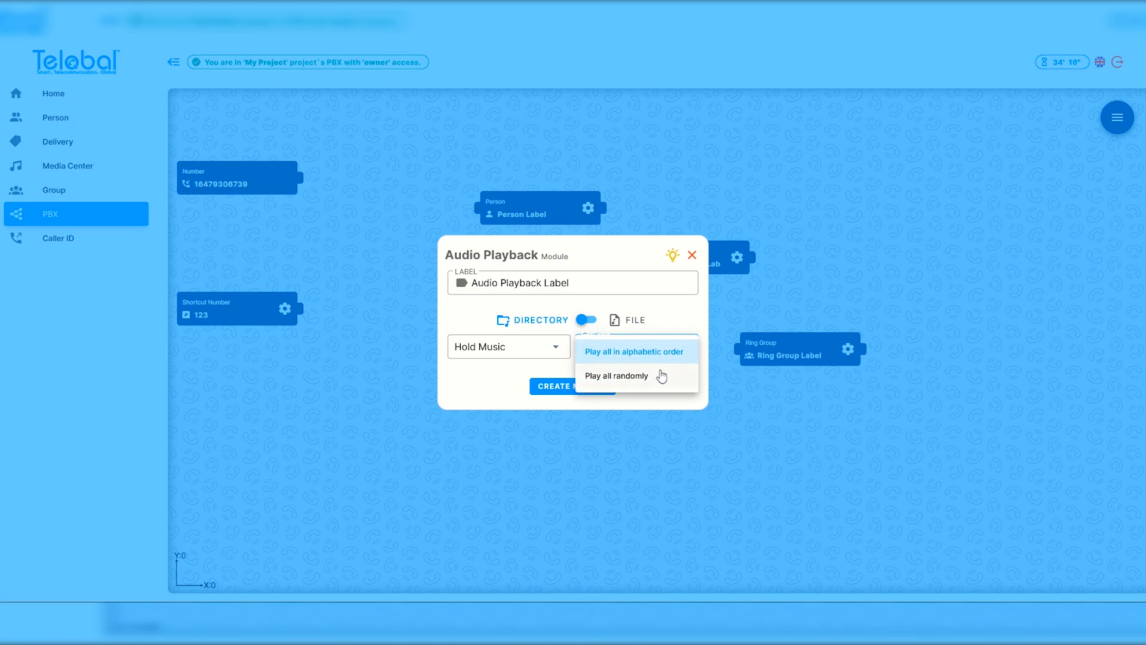
click(656, 376)
click(591, 388)
drag(773, 376, 675, 315)
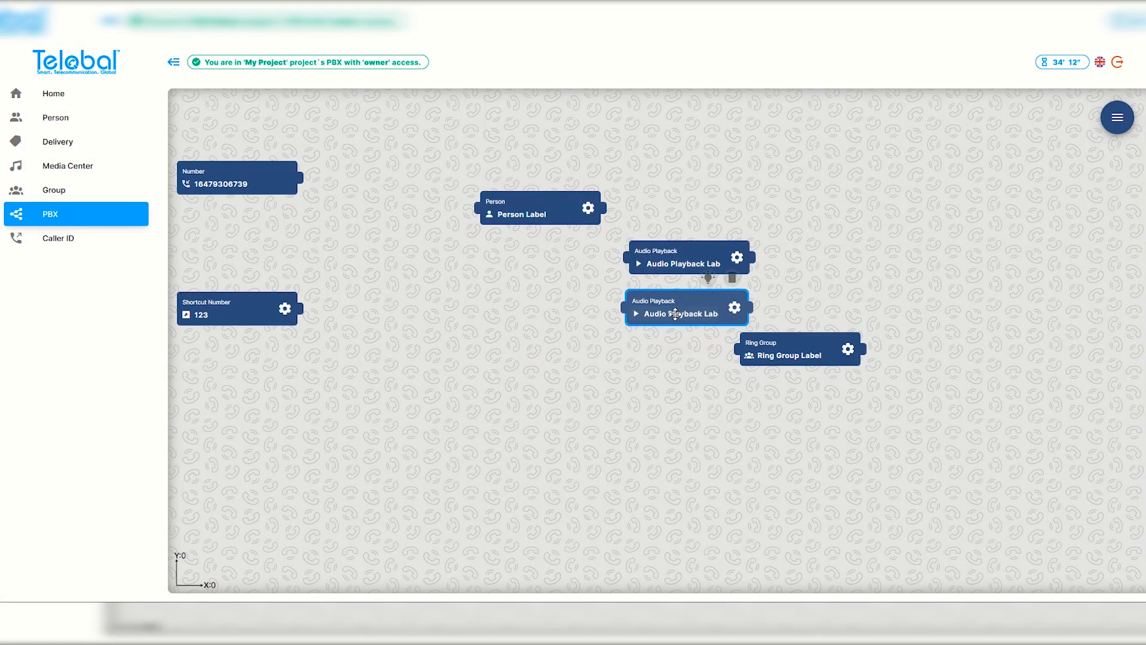
click(1118, 117)
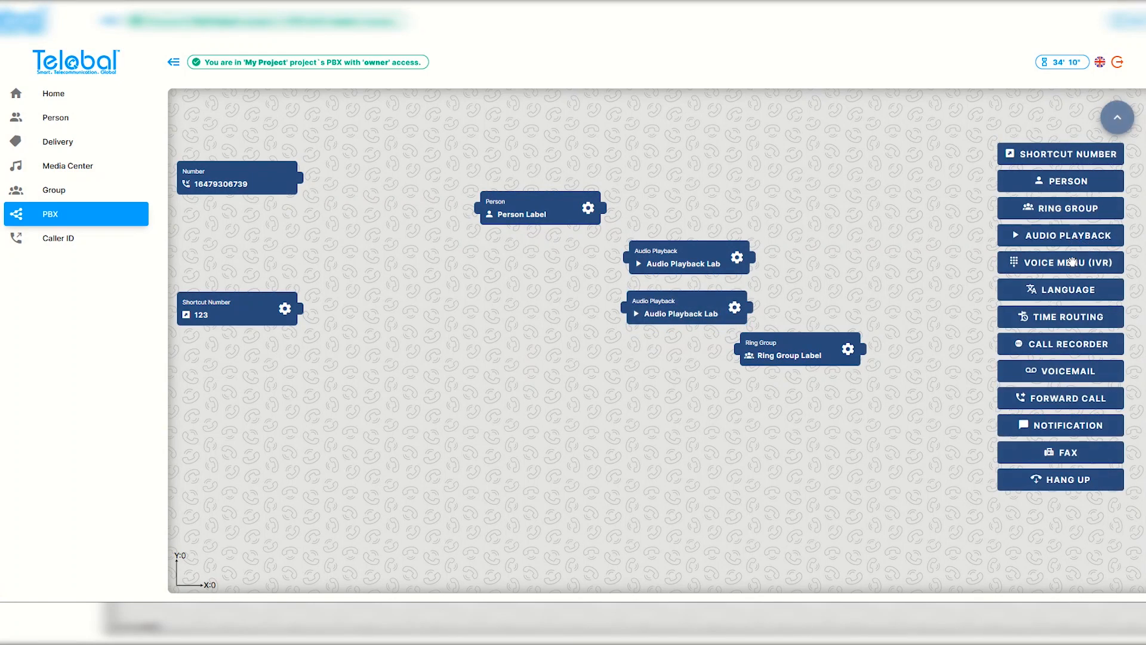
Step: Create a Voice Menu (IVR) using ive-en-main.mp3 uploaded to the Ivr folder as its greeting
click(1072, 263)
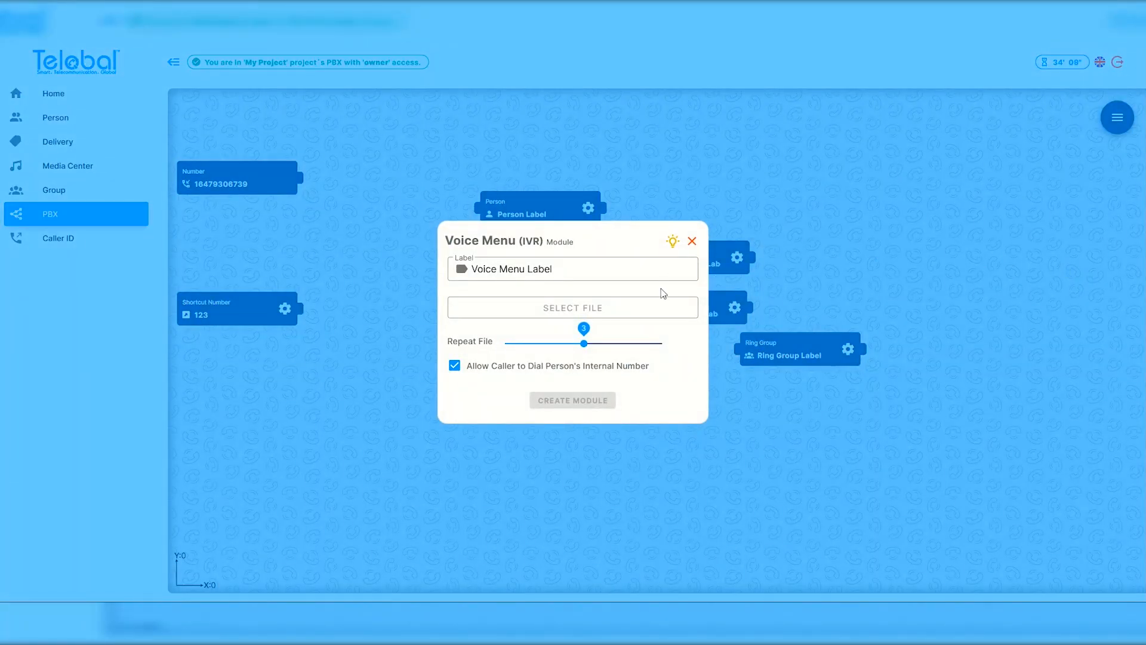
click(651, 307)
click(236, 380)
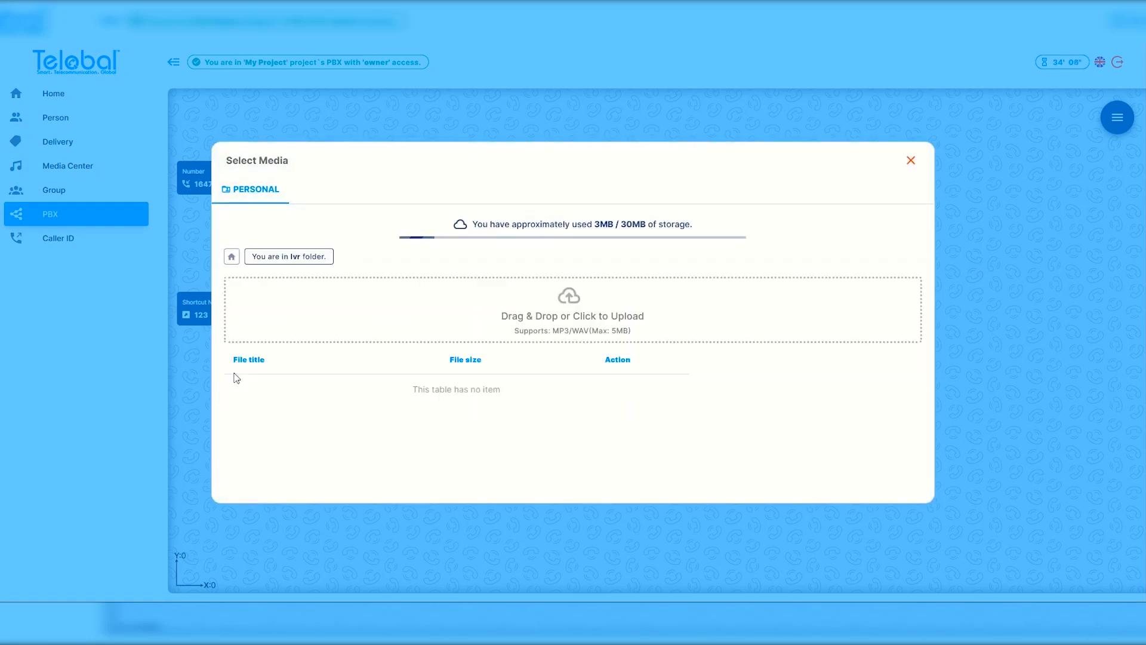
click(340, 317)
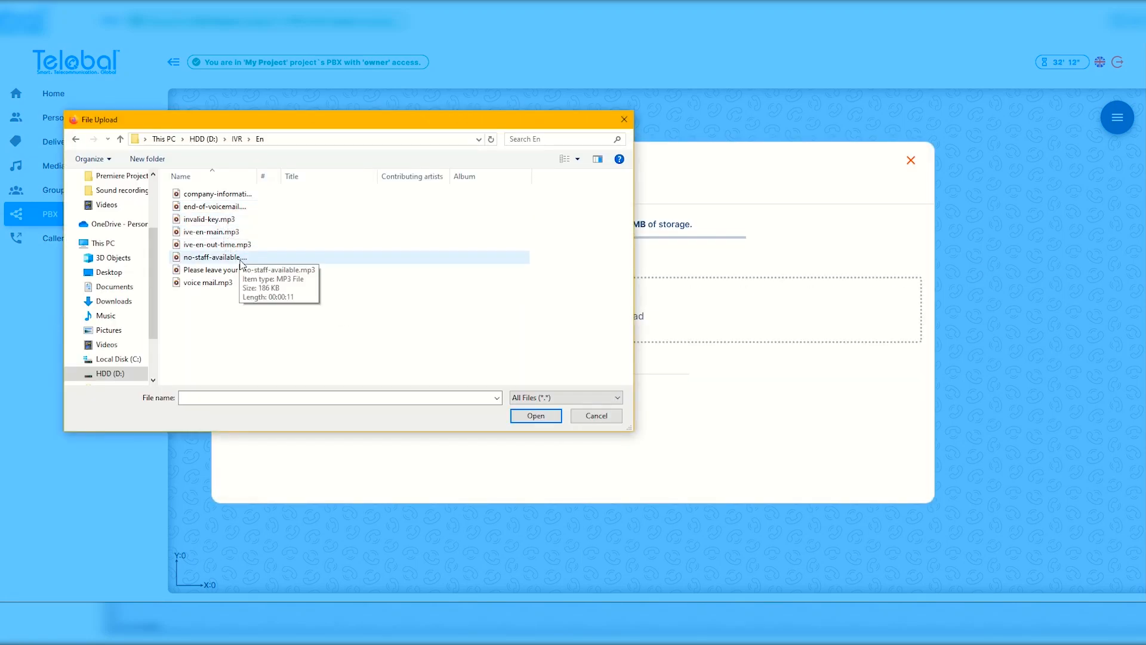
double_click(231, 234)
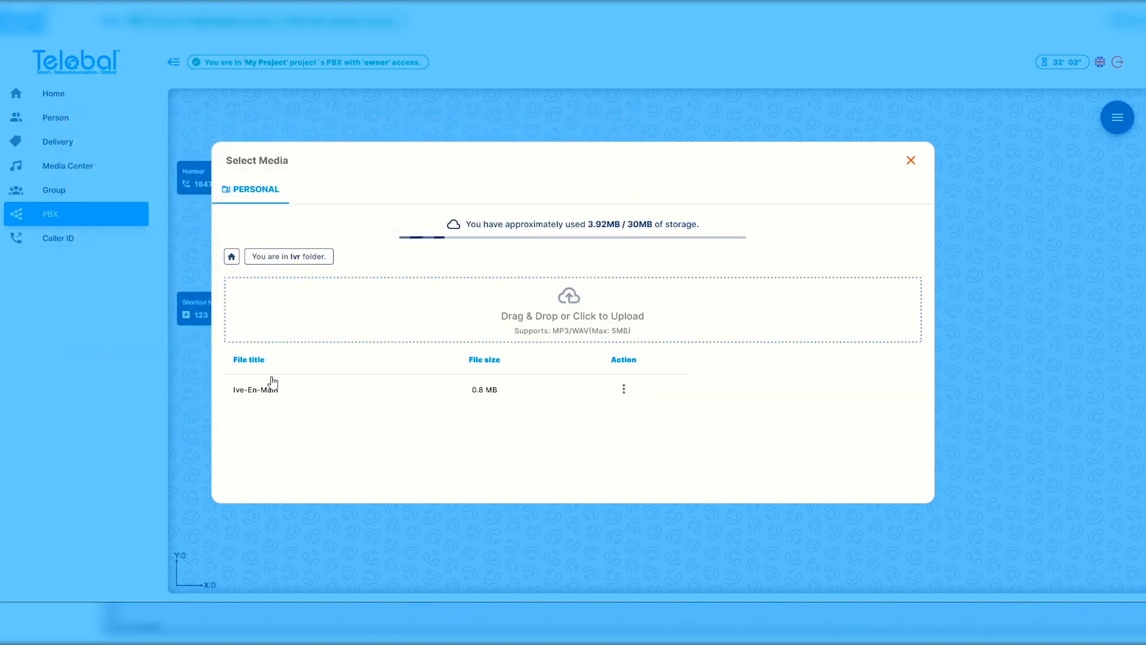
click(268, 389)
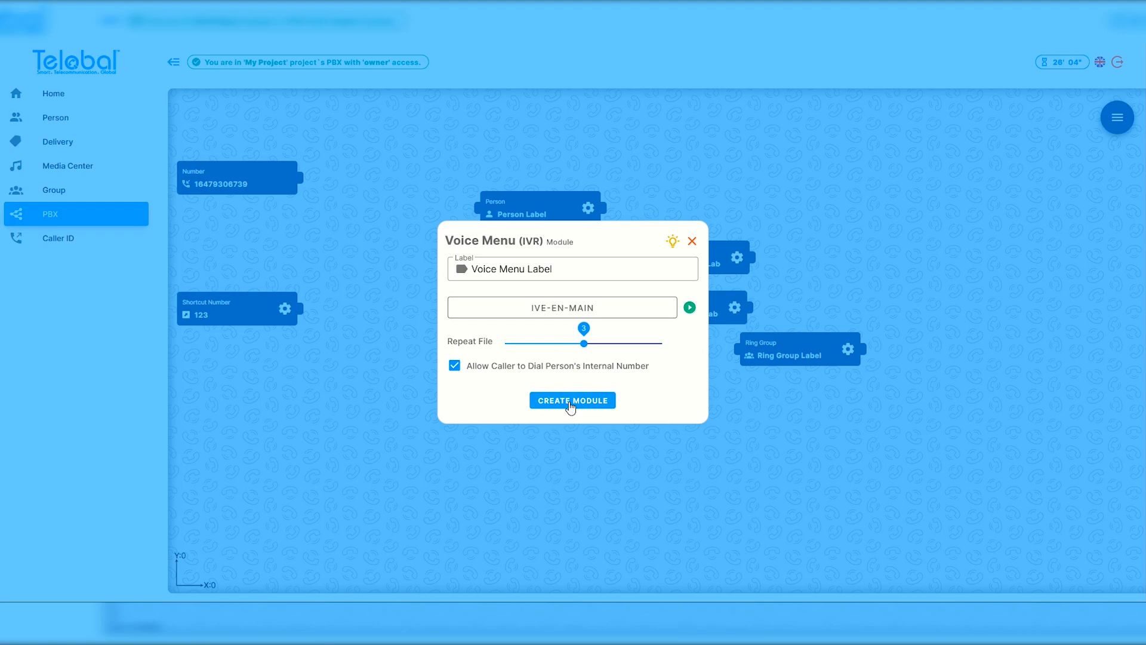
click(570, 403)
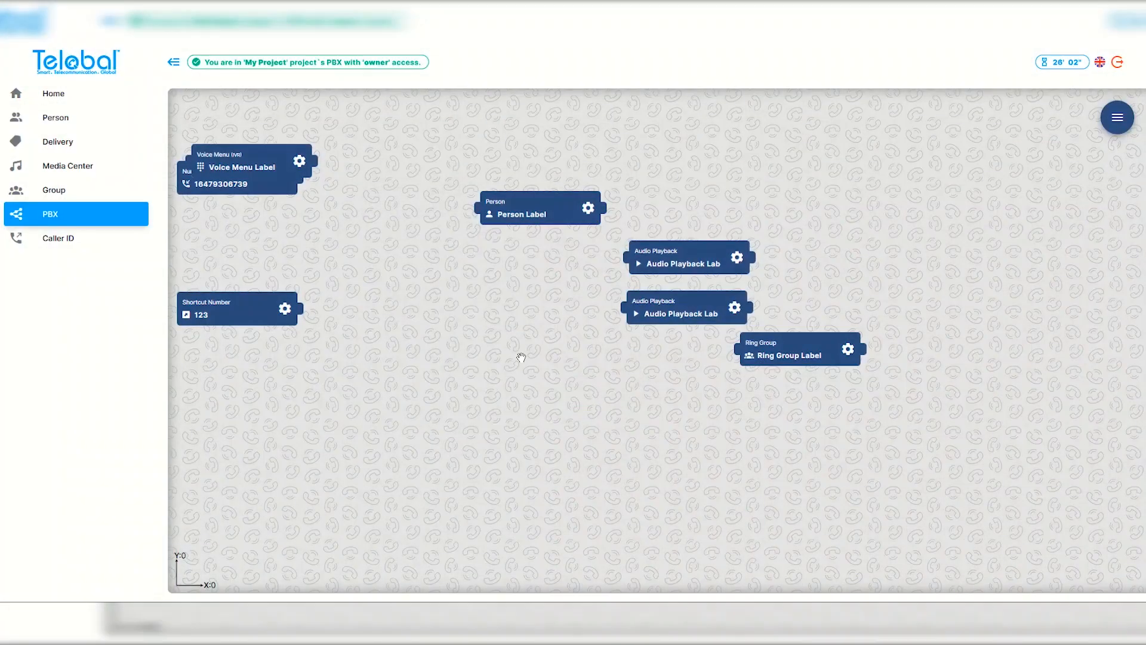
Step: Link Voice Menu key 1 to the upper Audio Playback and key 2 to the lower one
drag(248, 161, 613, 255)
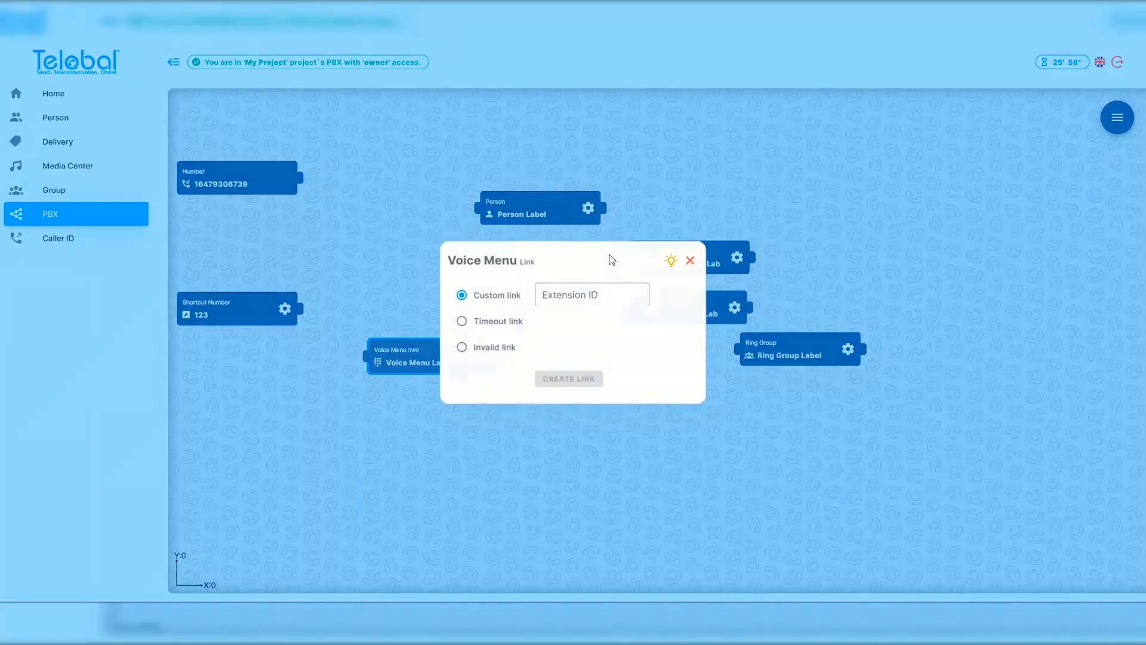
click(591, 294)
text(1)
click(588, 383)
drag(493, 354, 626, 306)
click(572, 302)
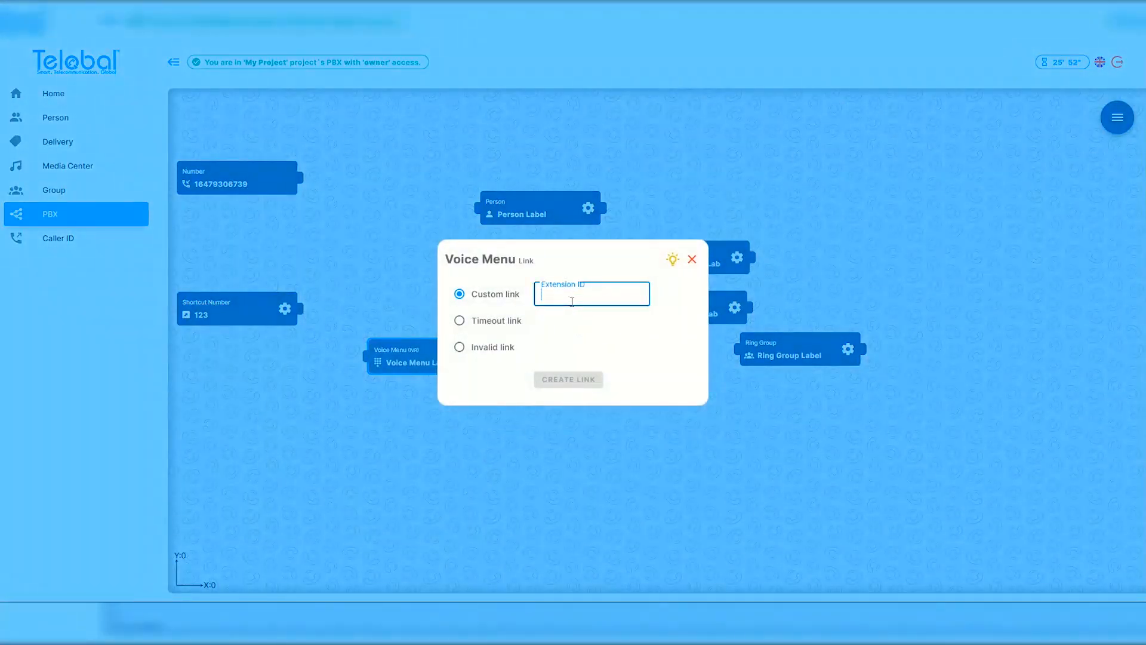
text(2)
click(570, 382)
Step: Add a custom option 55 link from the Voice Menu to the Ring Group
drag(492, 353, 737, 348)
click(580, 300)
click(486, 326)
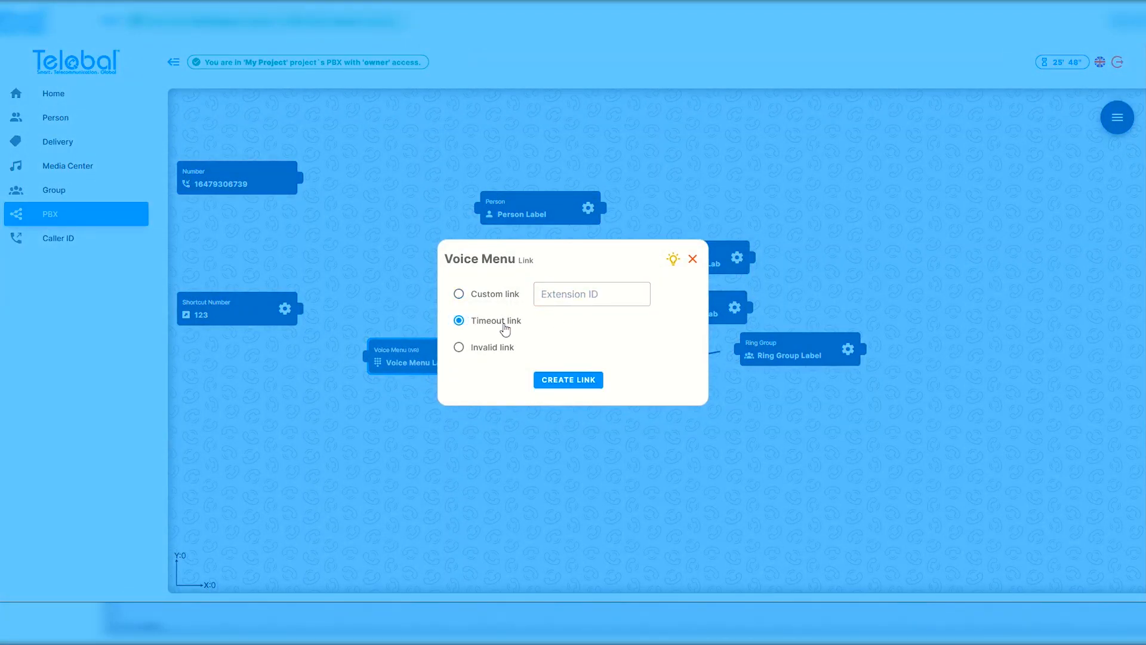
click(493, 348)
click(509, 305)
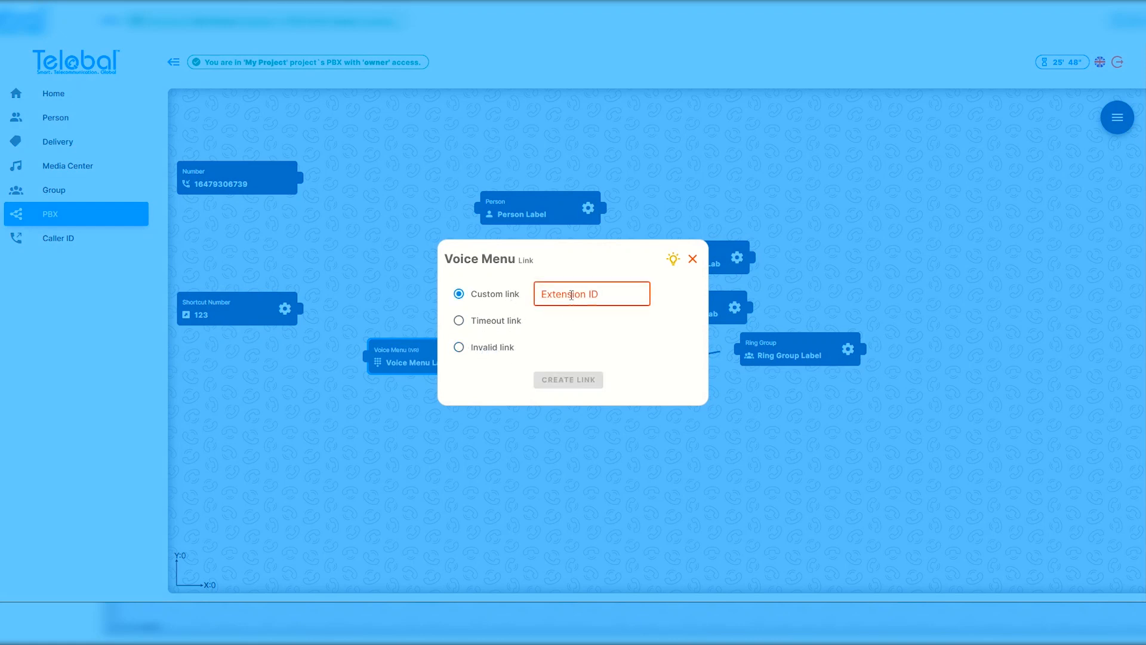
text(55)
click(585, 385)
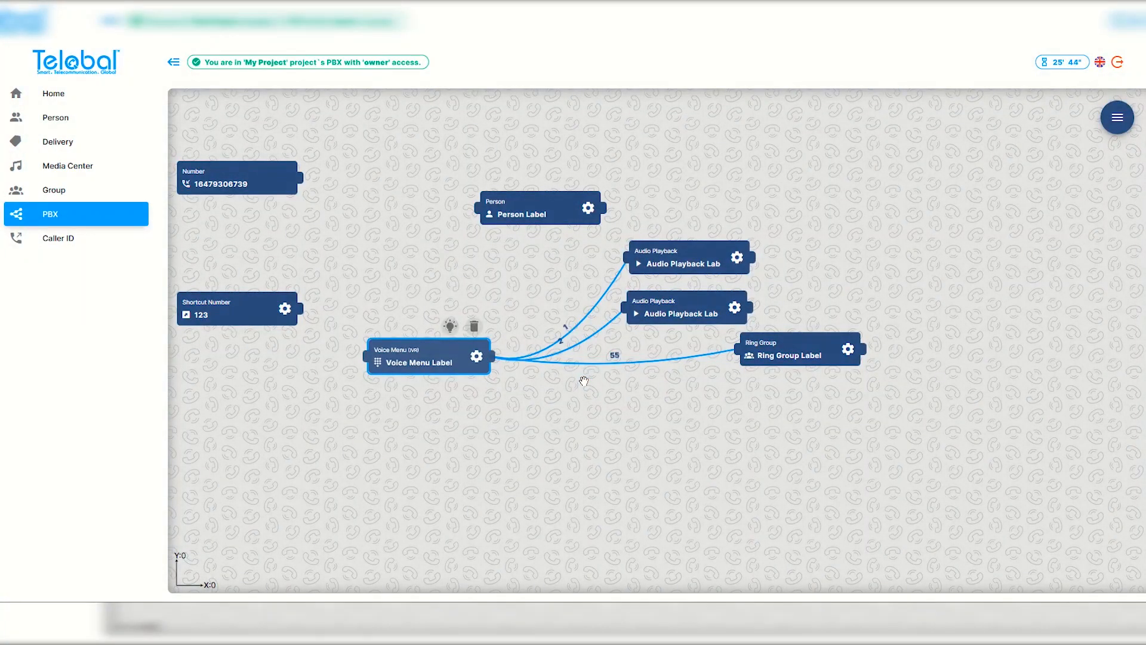
click(1117, 116)
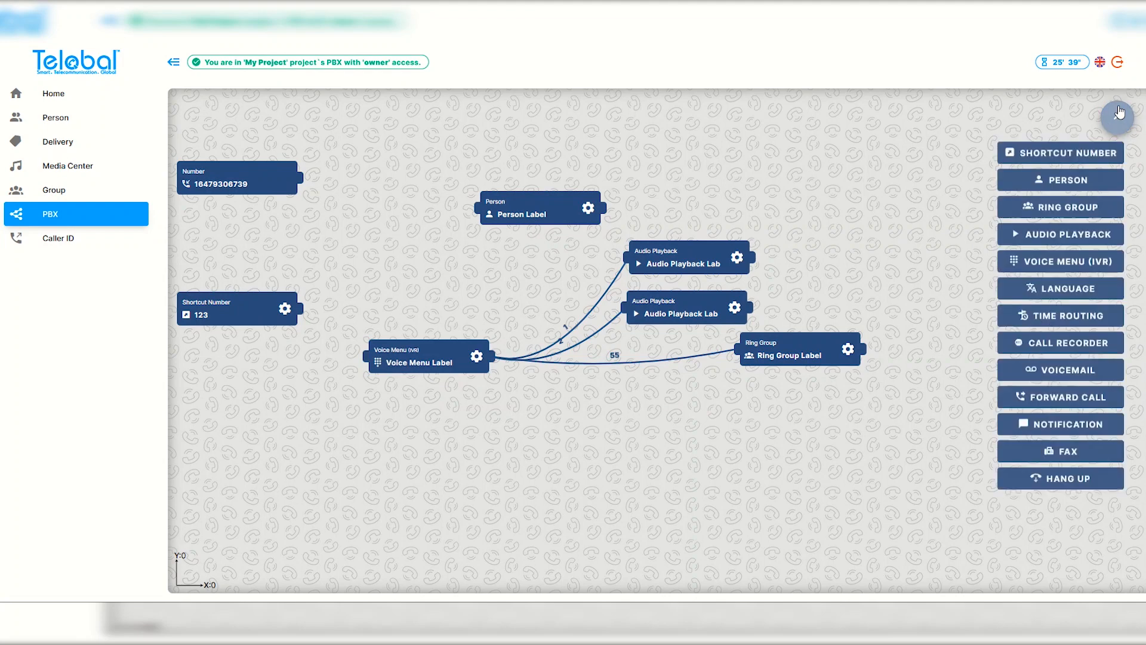
Step: Create an English Language node wired from Number into the upper Audio Playback
click(1089, 287)
click(588, 366)
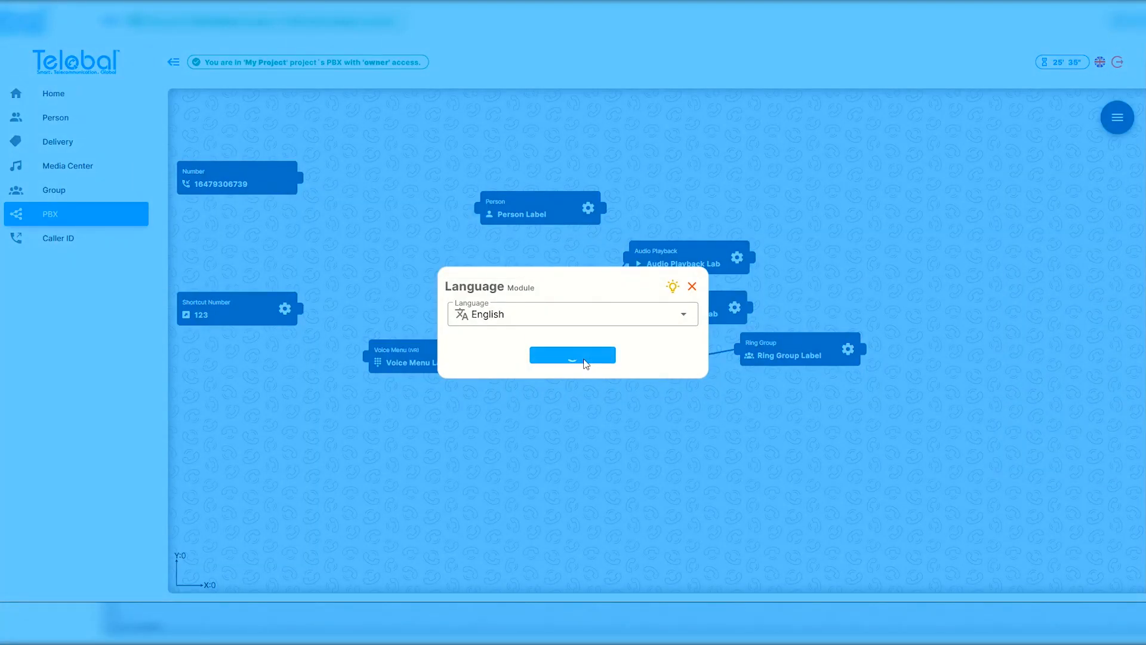
drag(300, 176, 408, 305)
drag(540, 304, 626, 259)
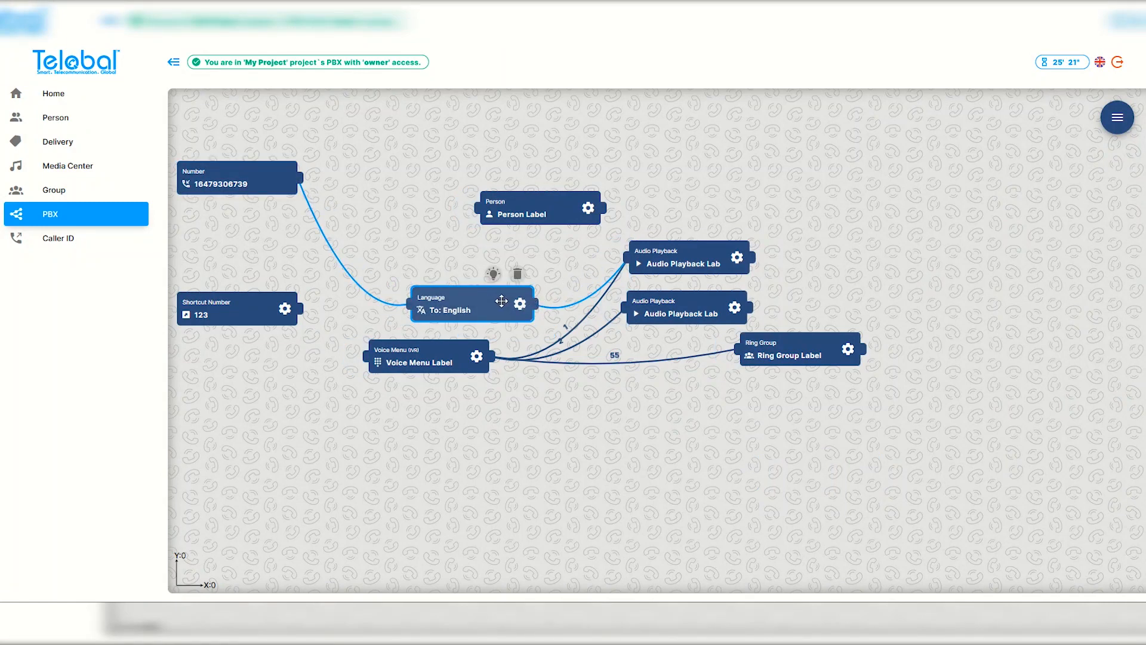
drag(490, 303, 462, 279)
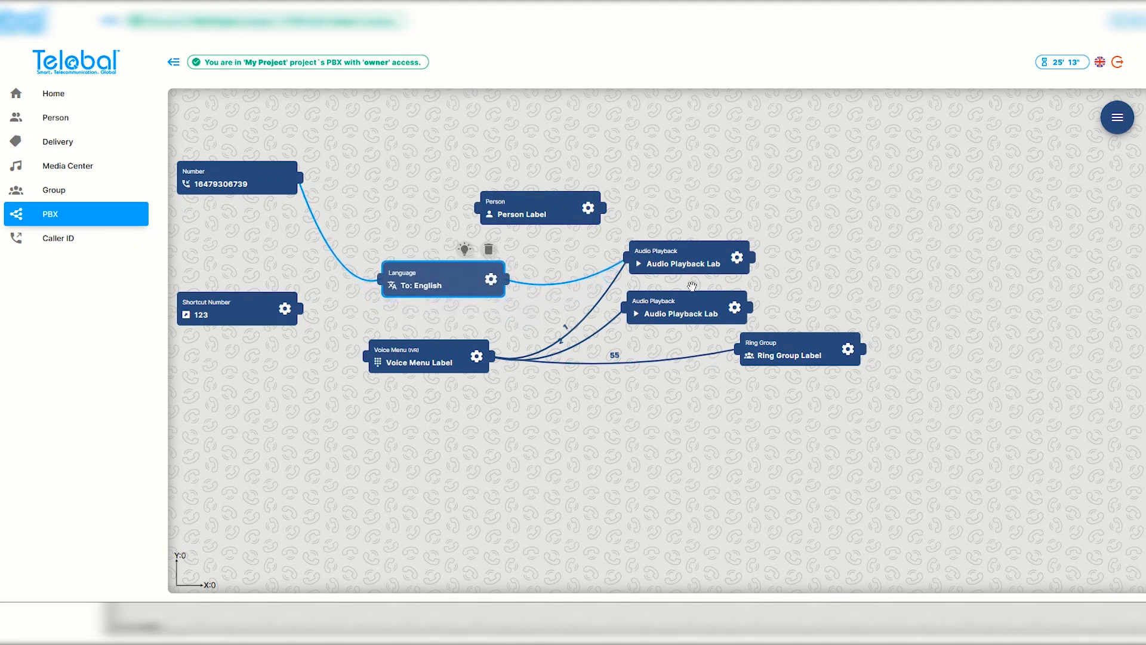
click(1125, 129)
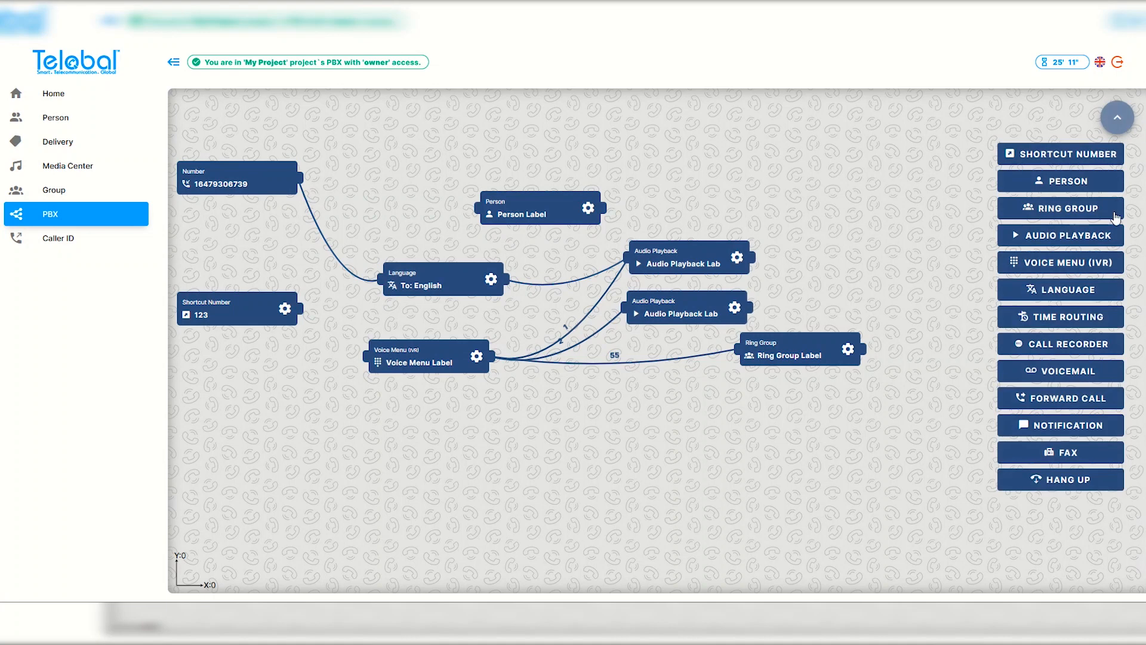
Step: Start a Time Routing module scheduled for Monday through Friday
click(1069, 317)
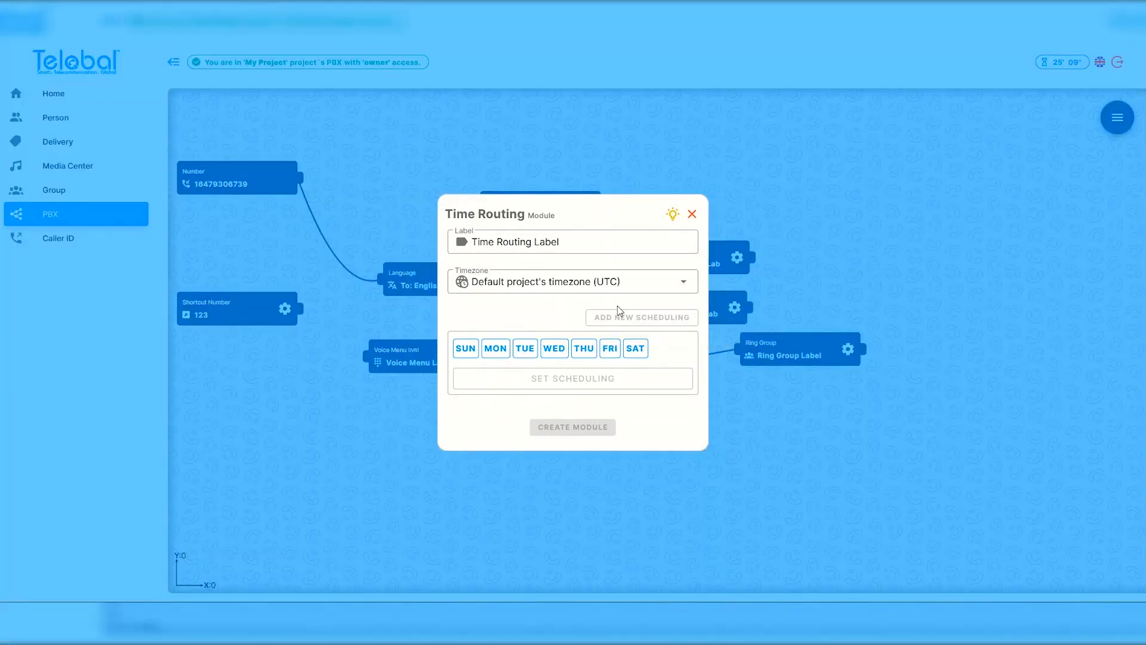
click(495, 350)
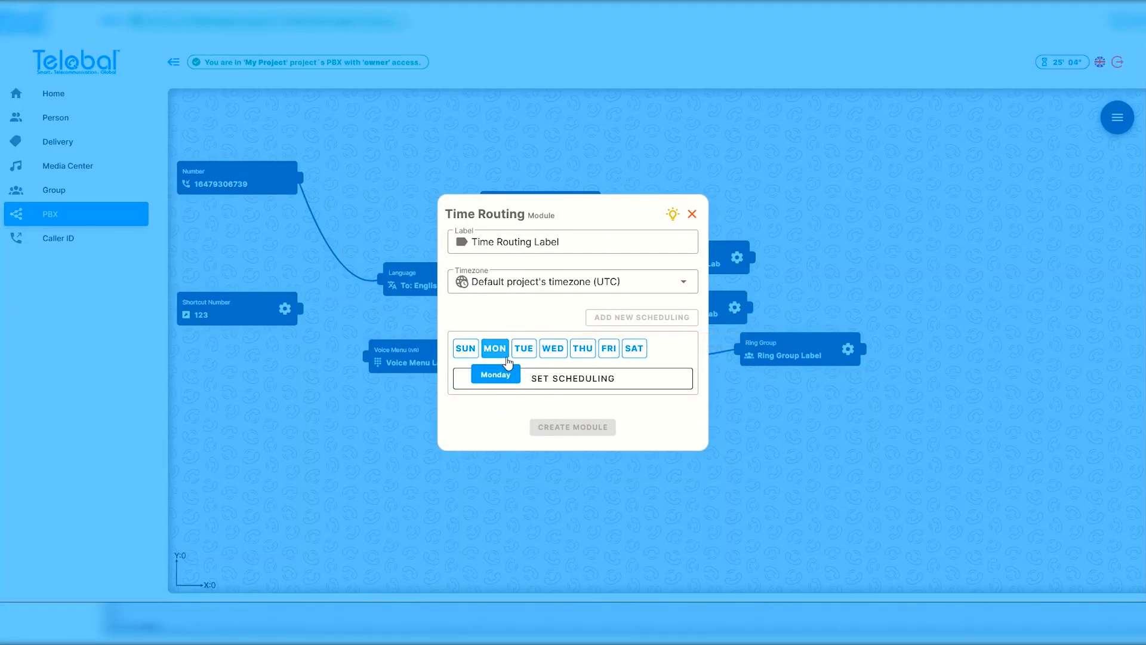
click(524, 357)
click(552, 351)
click(579, 352)
click(603, 351)
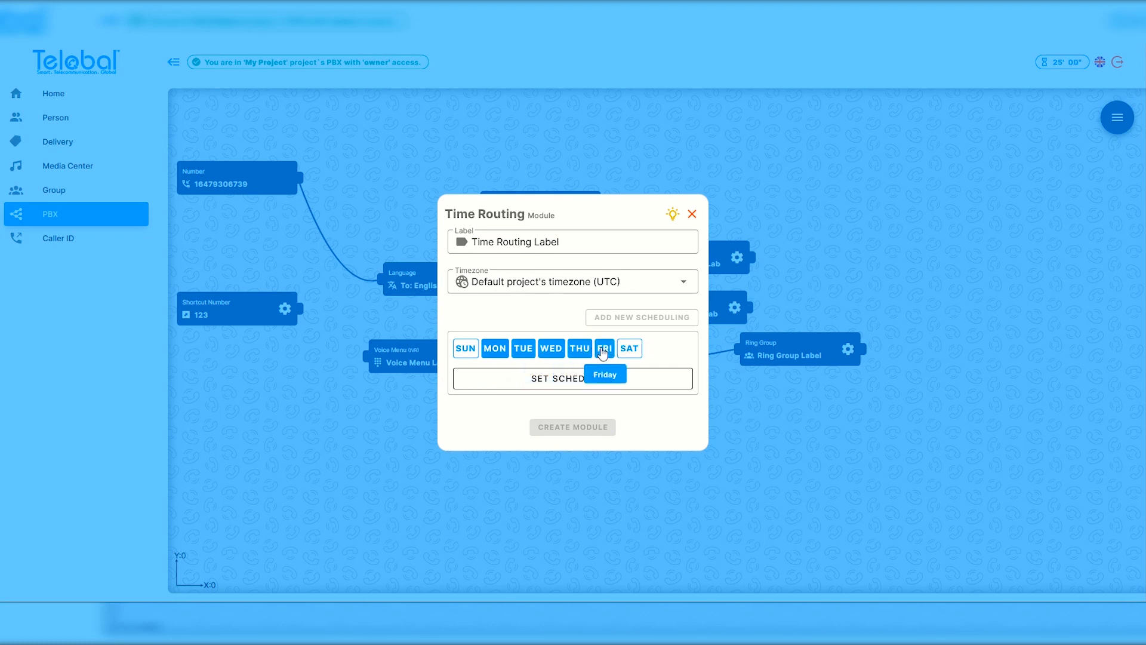
Step: Set the weekday hours to 09:00–18:00, create the Time Routing node and place it left of Voice Menu
click(609, 380)
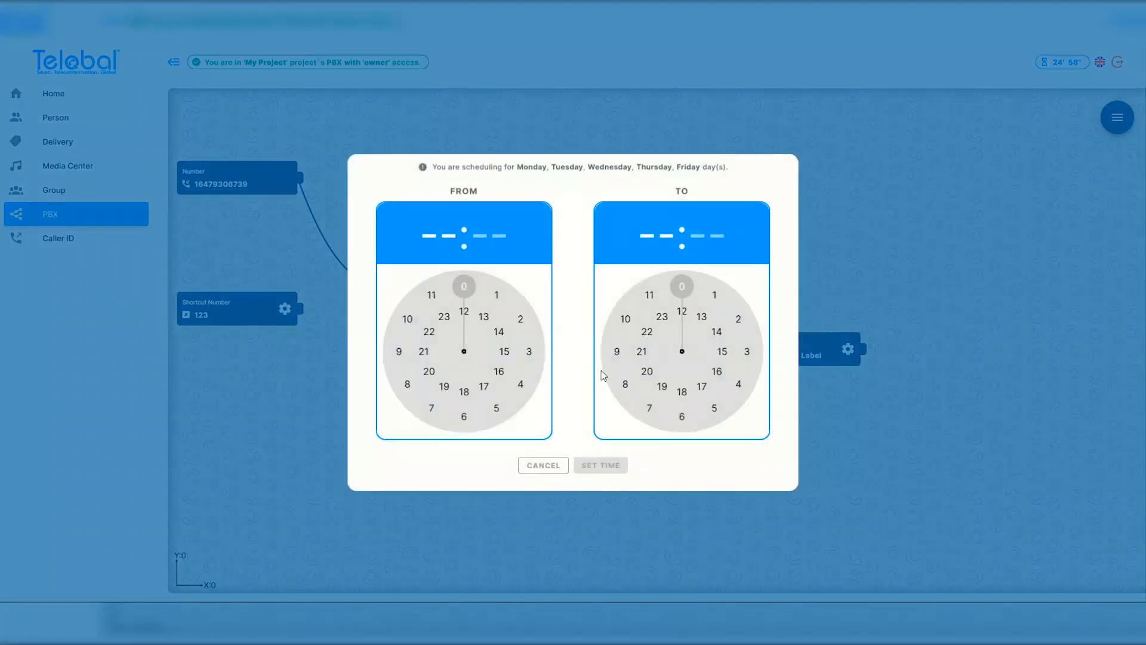
click(399, 354)
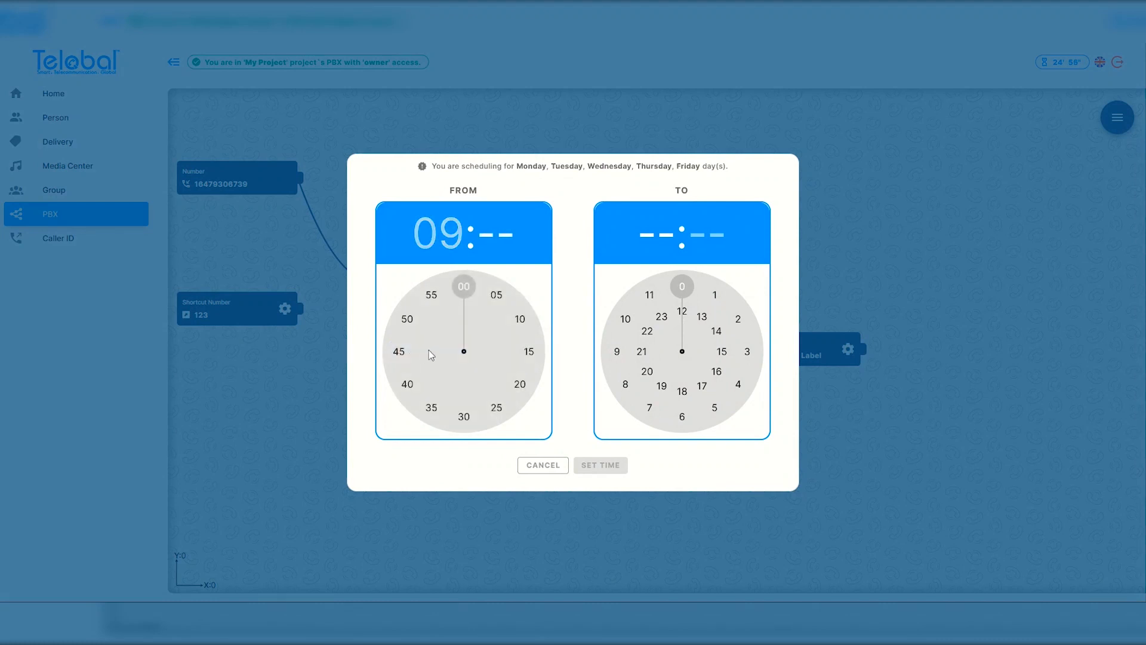
click(466, 289)
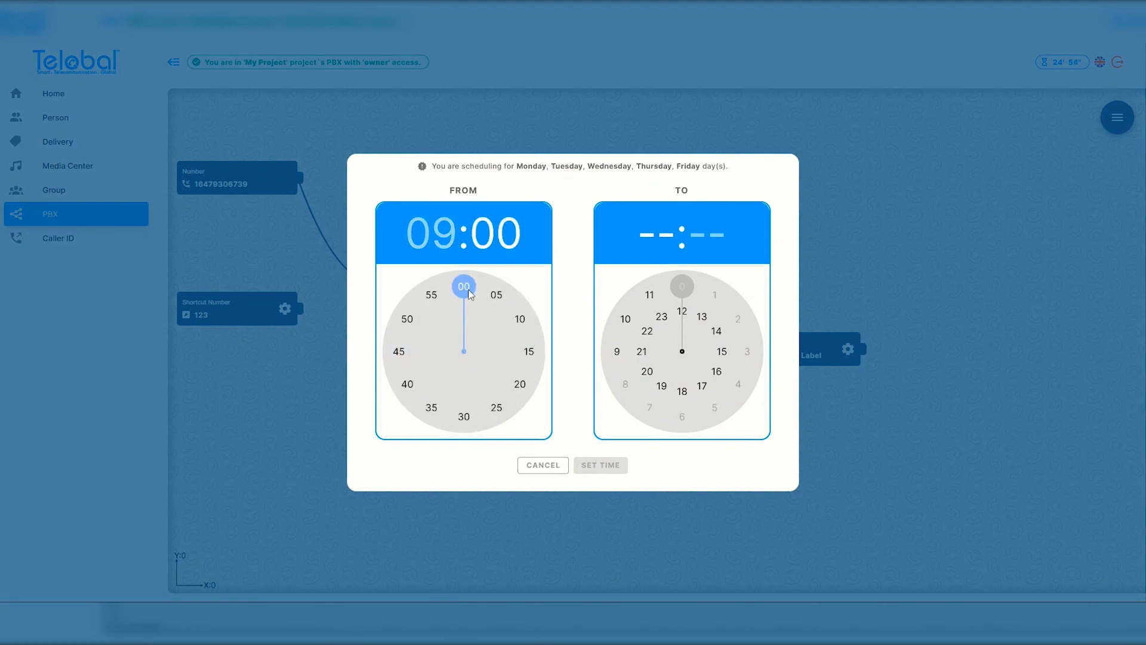
click(682, 391)
click(682, 288)
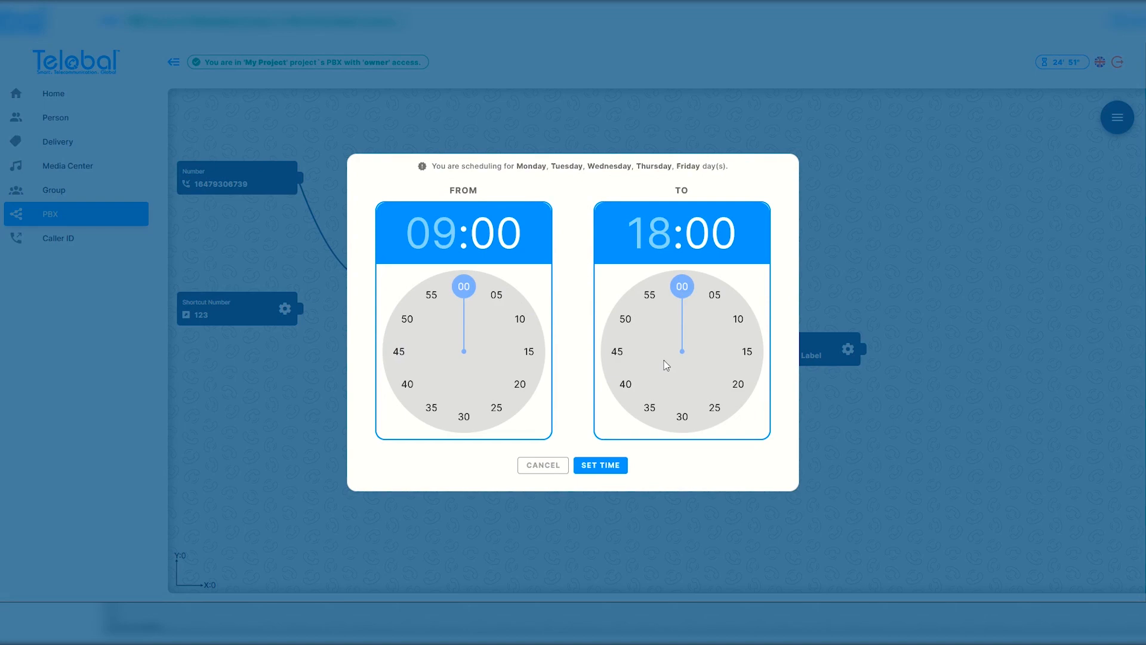
click(602, 471)
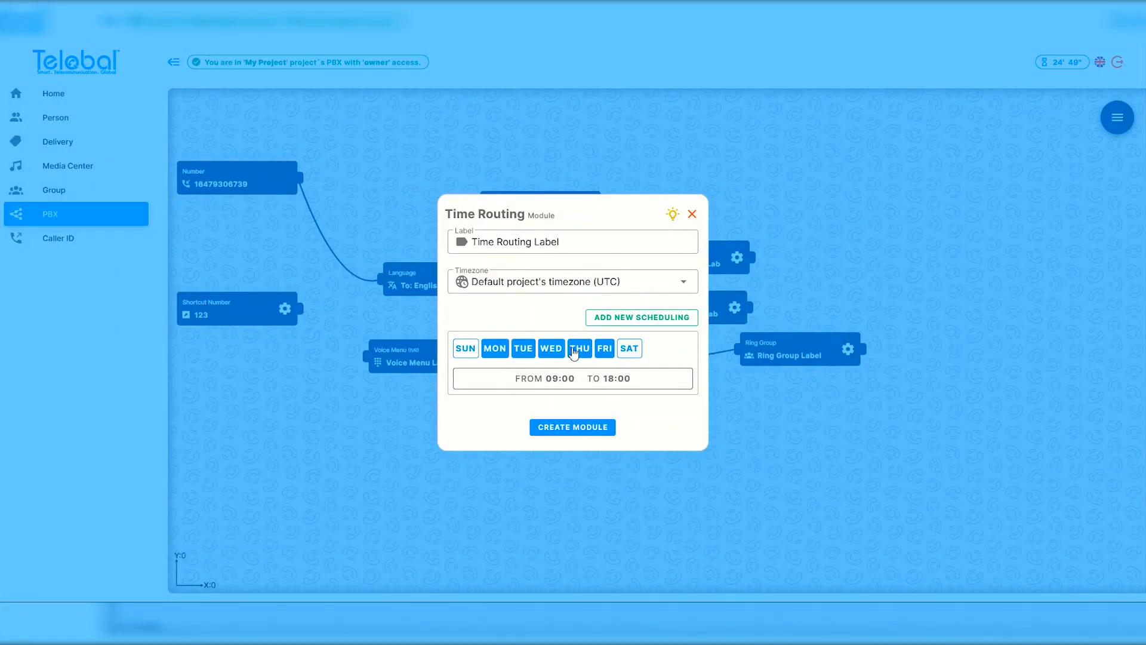
click(585, 427)
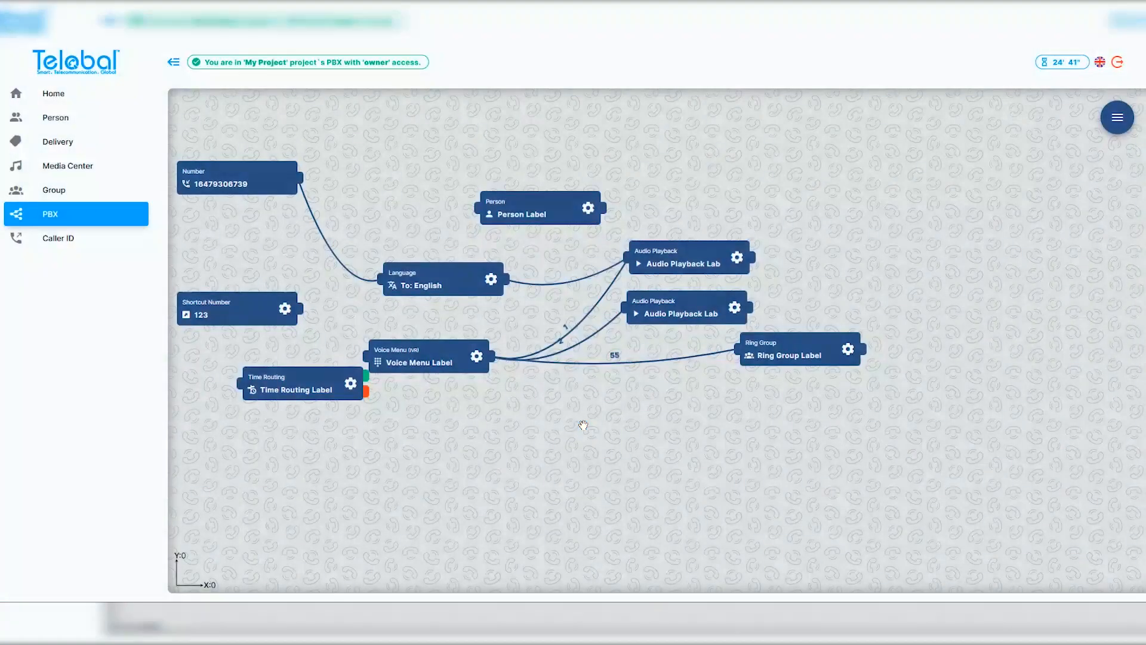
drag(324, 378, 727, 361)
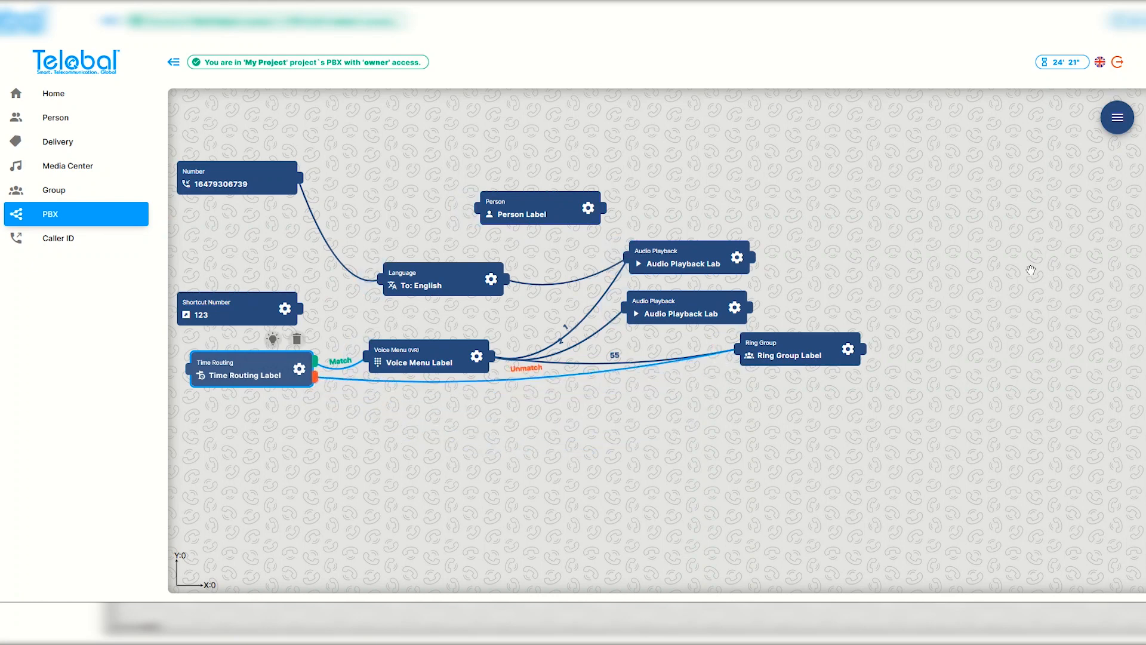
click(1116, 130)
Step: Create a Call Recorder node that delivers recordings to email 2
click(1064, 345)
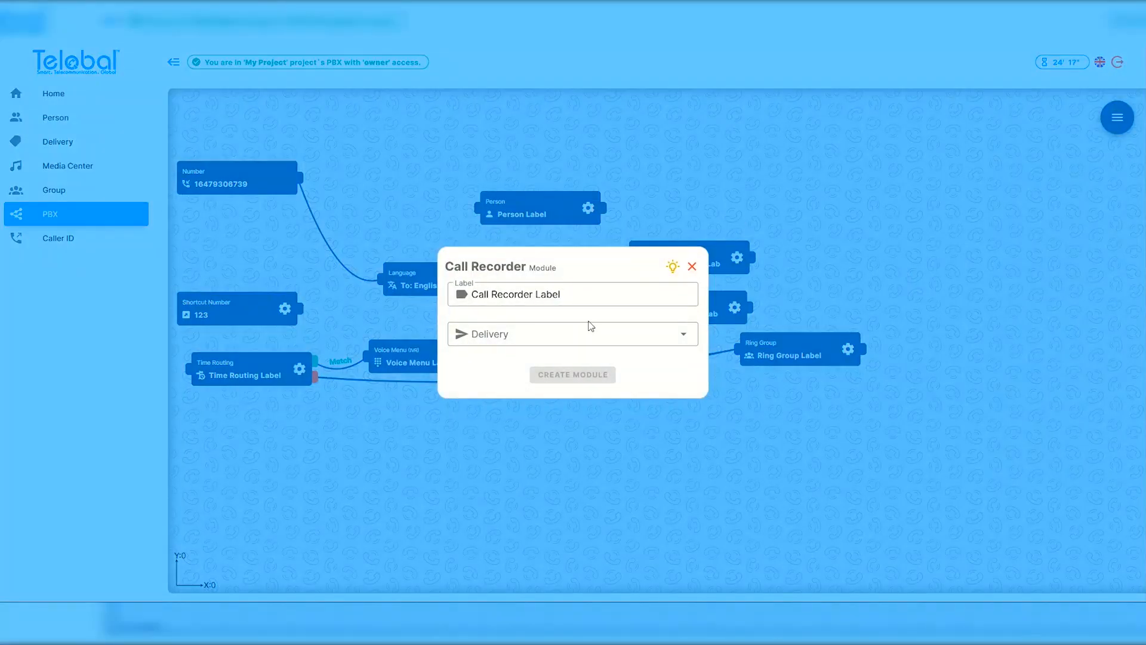
click(543, 329)
click(533, 392)
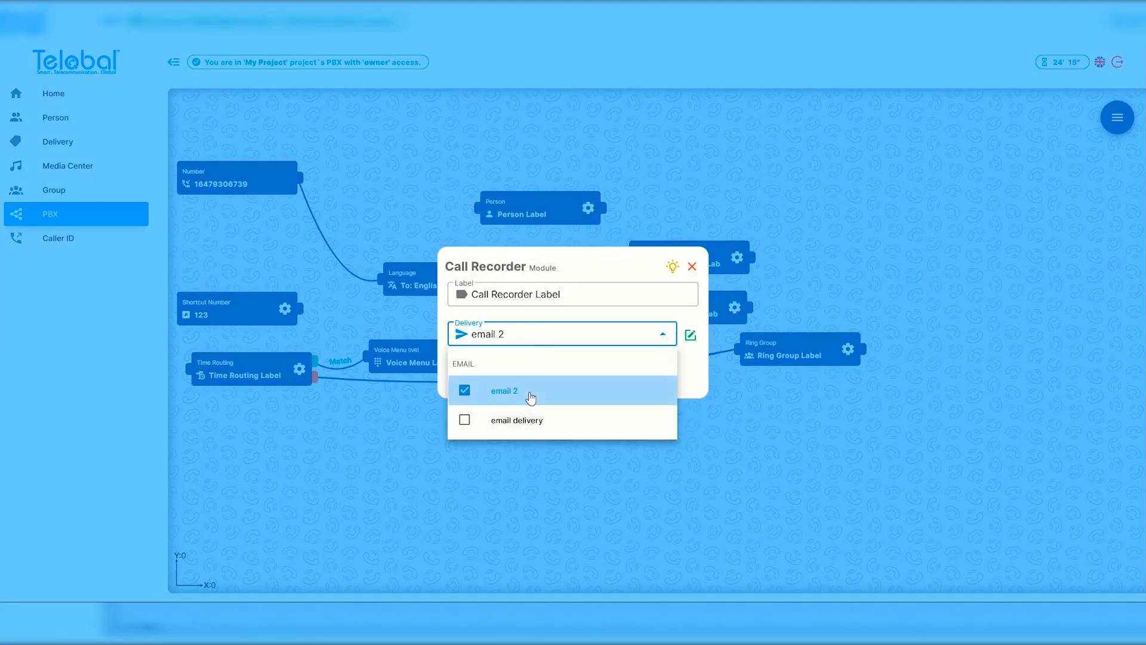
click(517, 321)
click(561, 377)
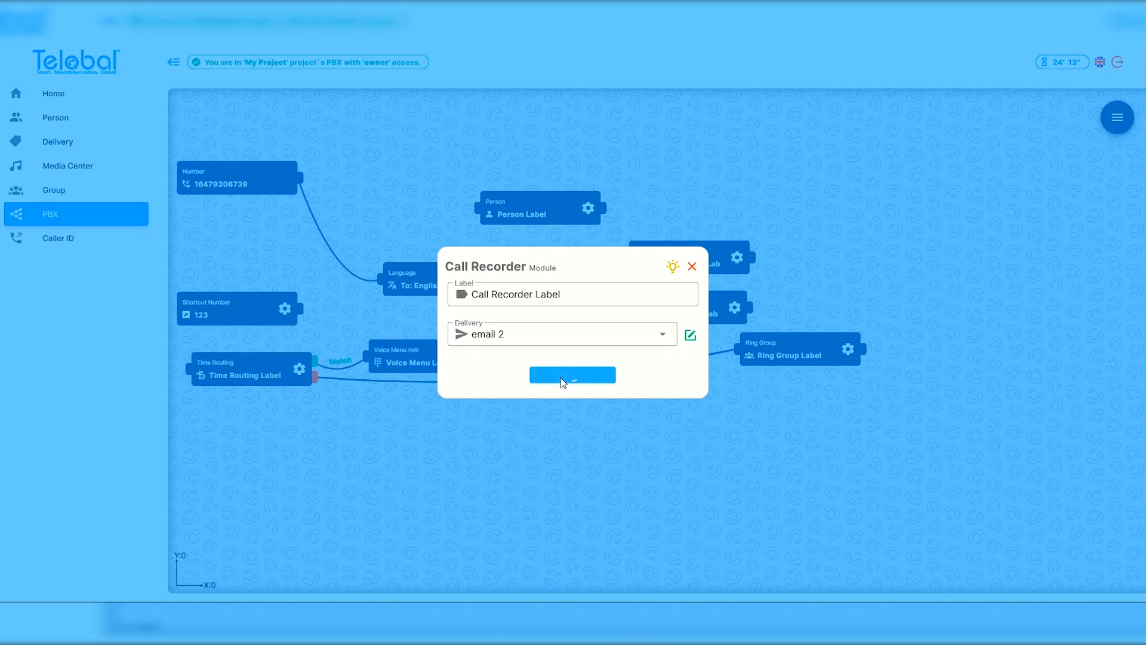
click(1118, 117)
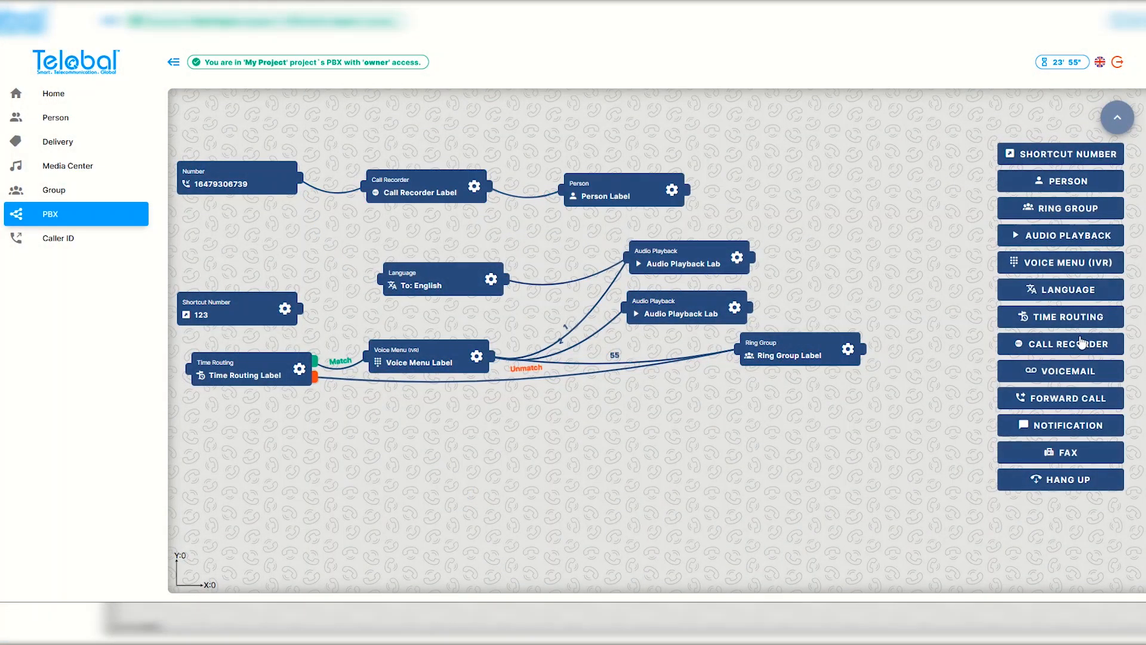
click(1081, 370)
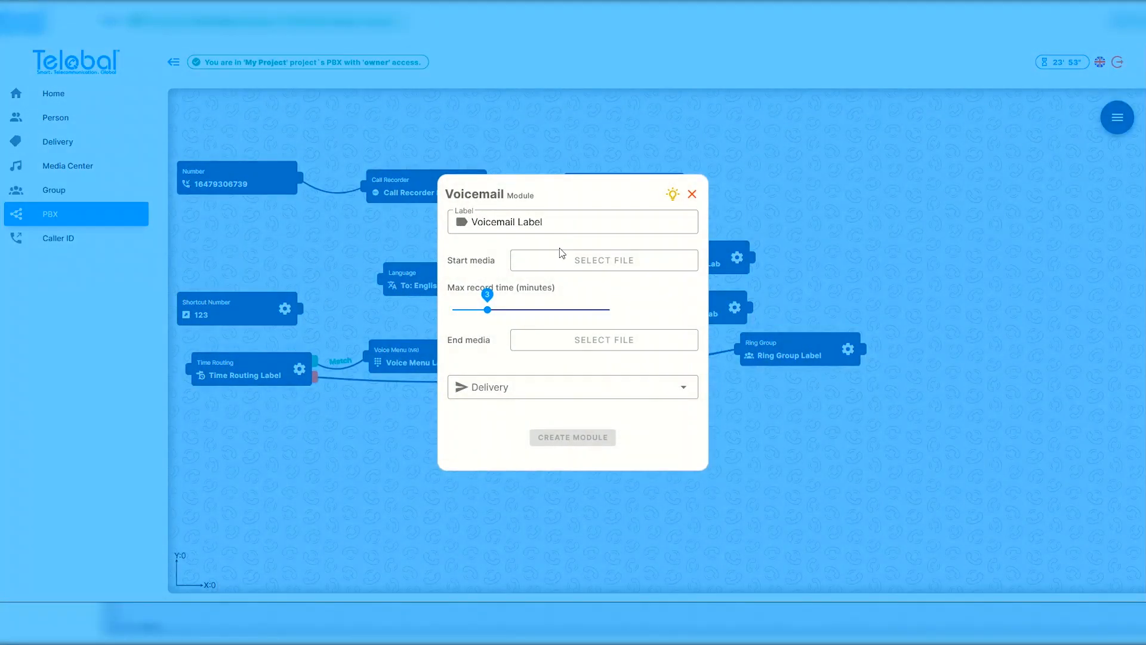
Step: Create a Voicemail greeting with Please Leave Your Message, delivering to email 2, linked after Person
click(563, 259)
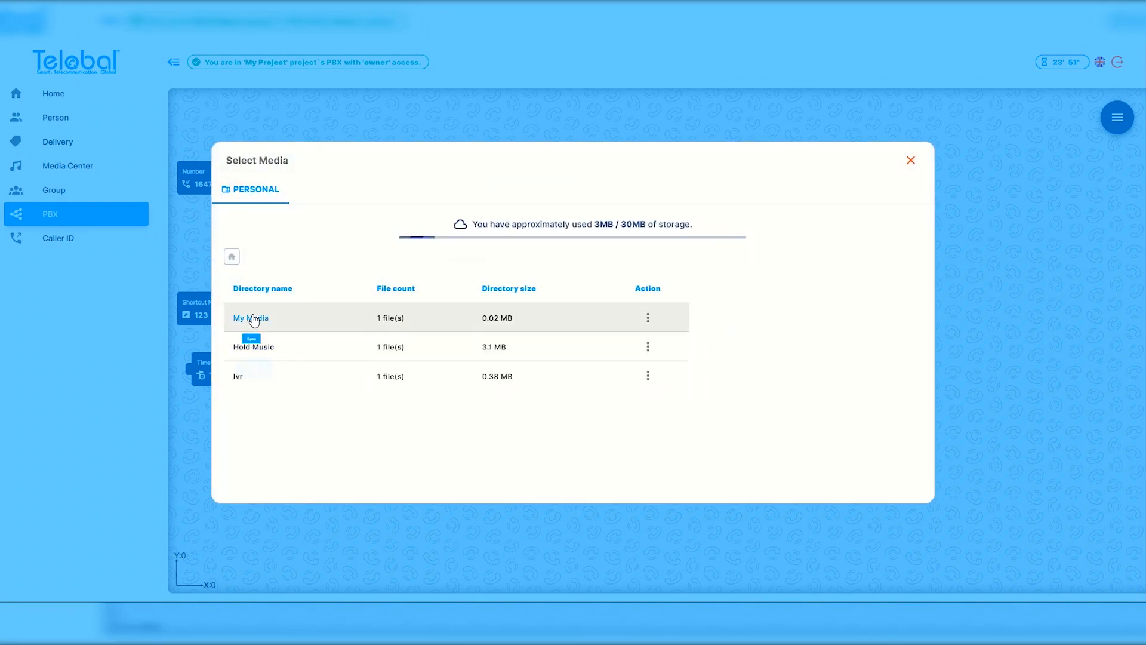
click(254, 319)
click(289, 389)
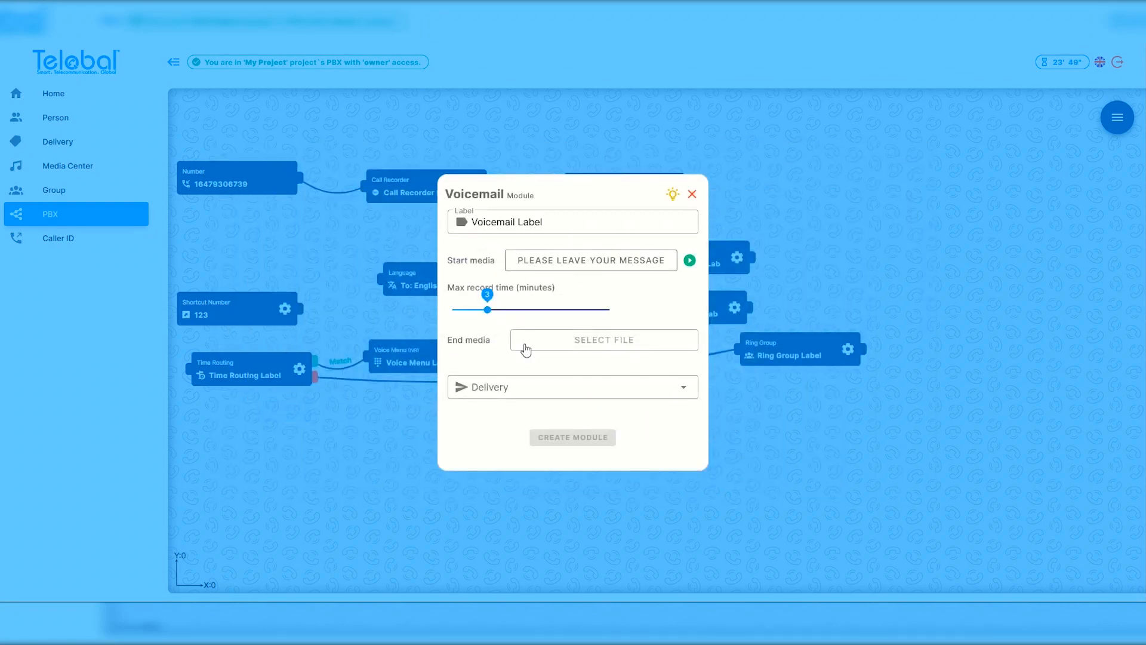
click(547, 379)
click(538, 442)
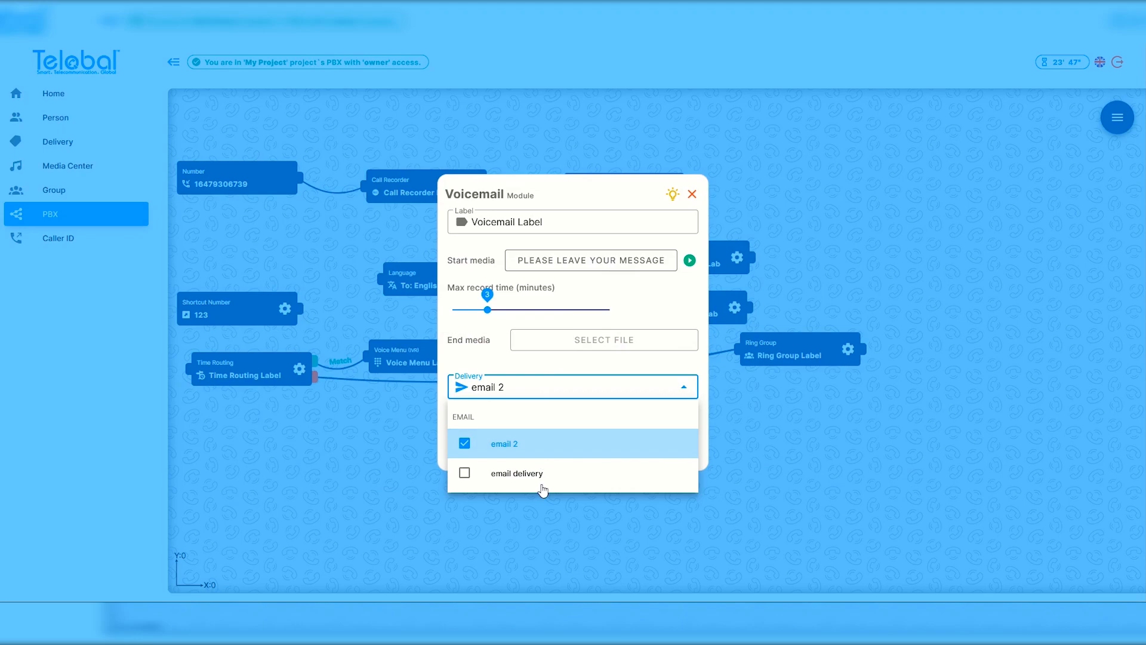
click(568, 438)
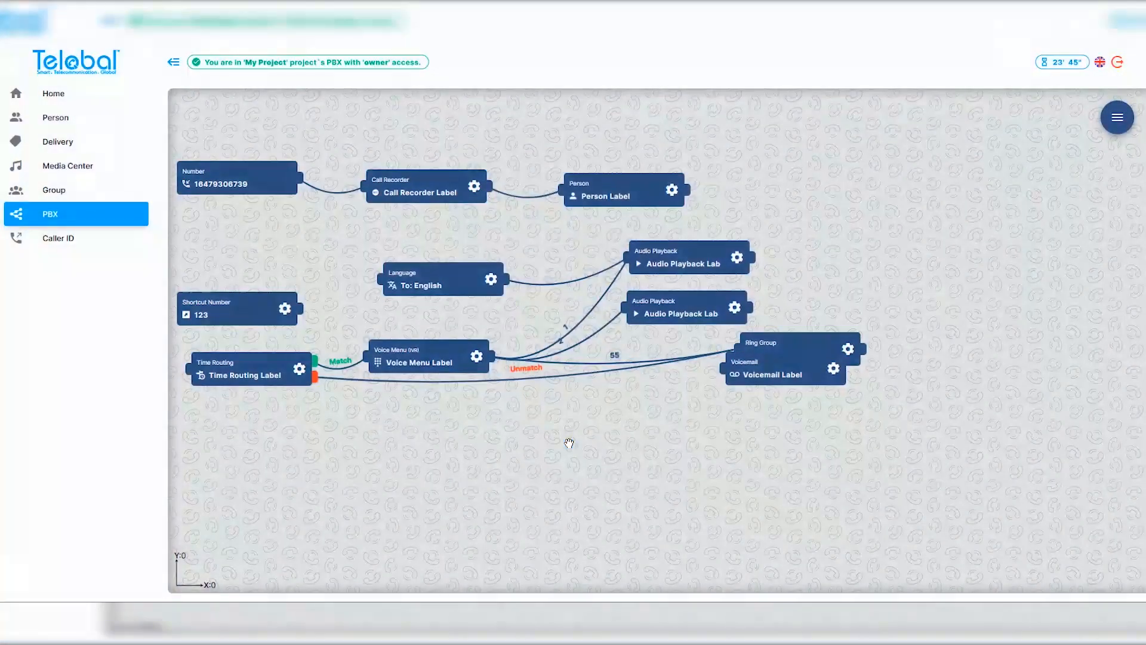
drag(746, 367, 795, 185)
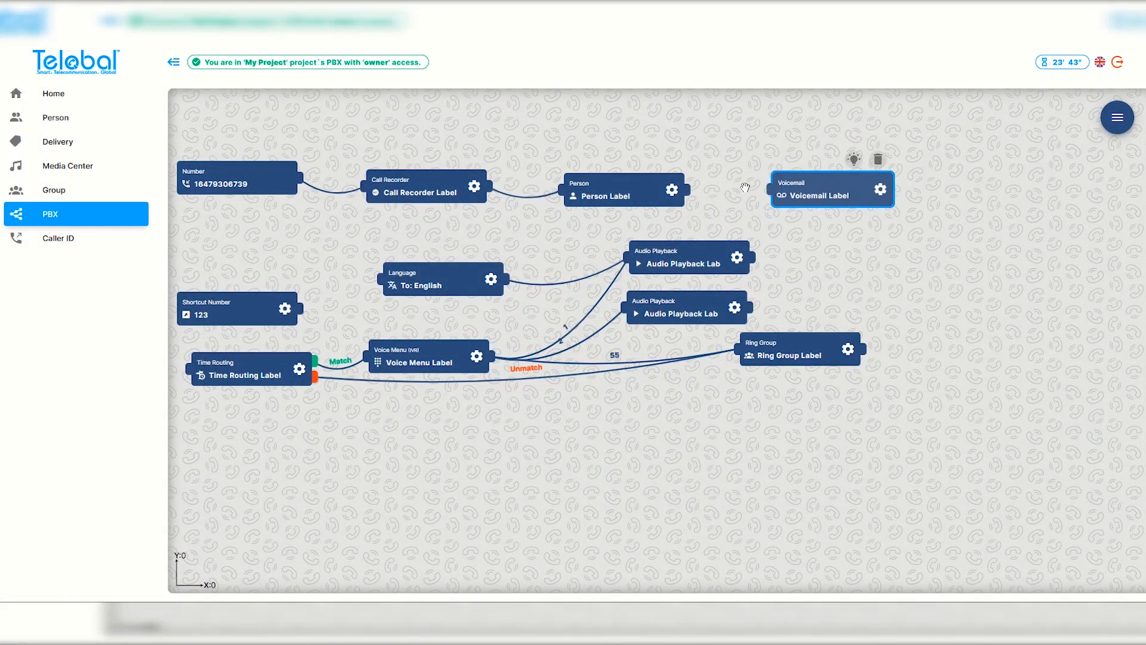
drag(692, 190, 769, 190)
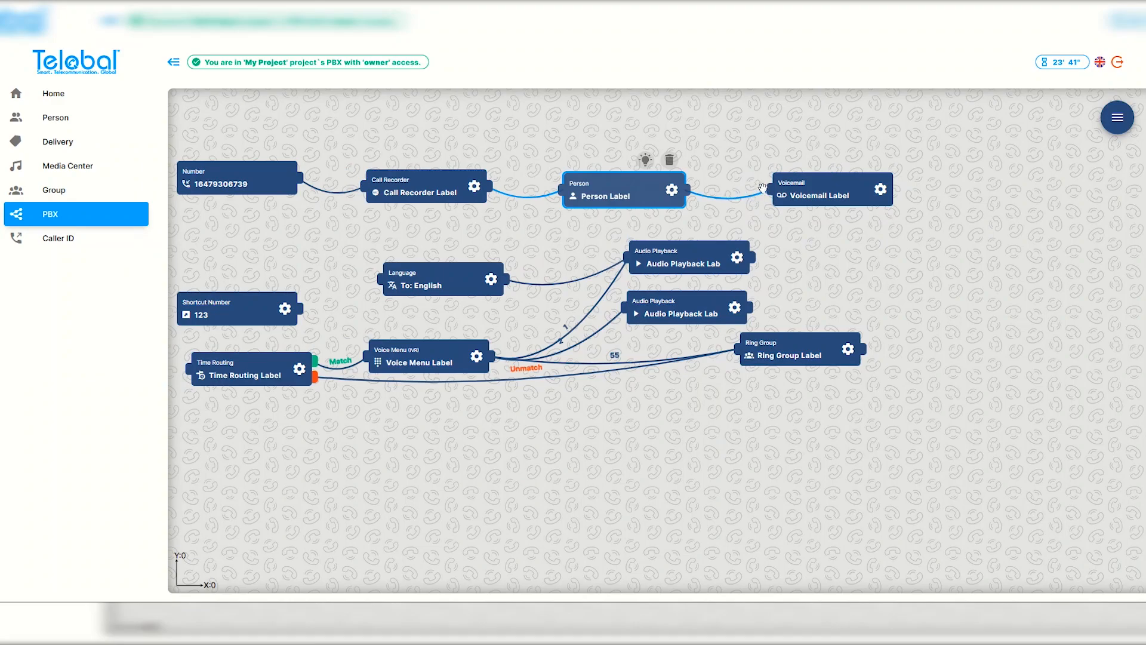
click(1115, 123)
Step: Start a Forward Call module, first entering a Canada +1 phone number as destination
click(1064, 406)
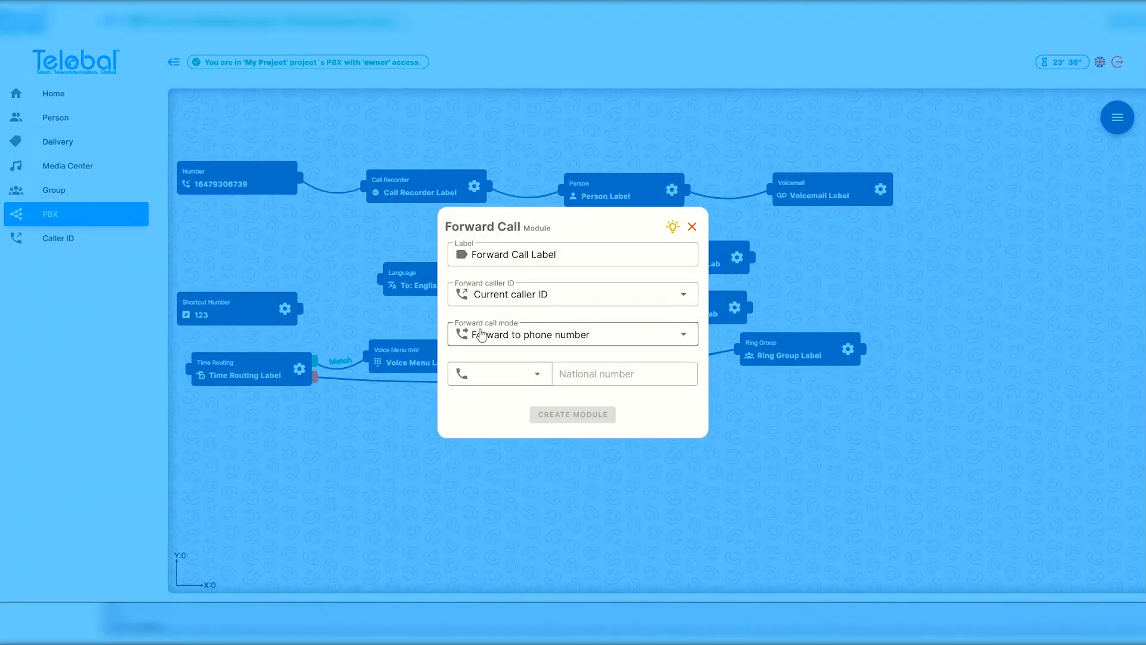
click(519, 333)
click(524, 339)
click(506, 373)
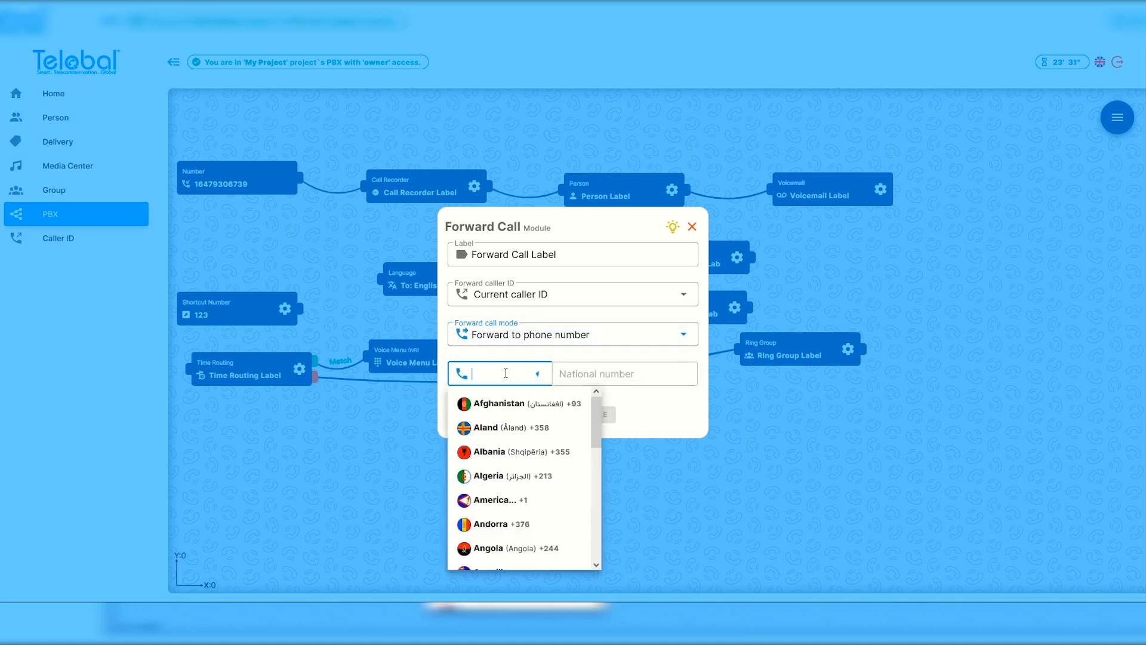
text(cana)
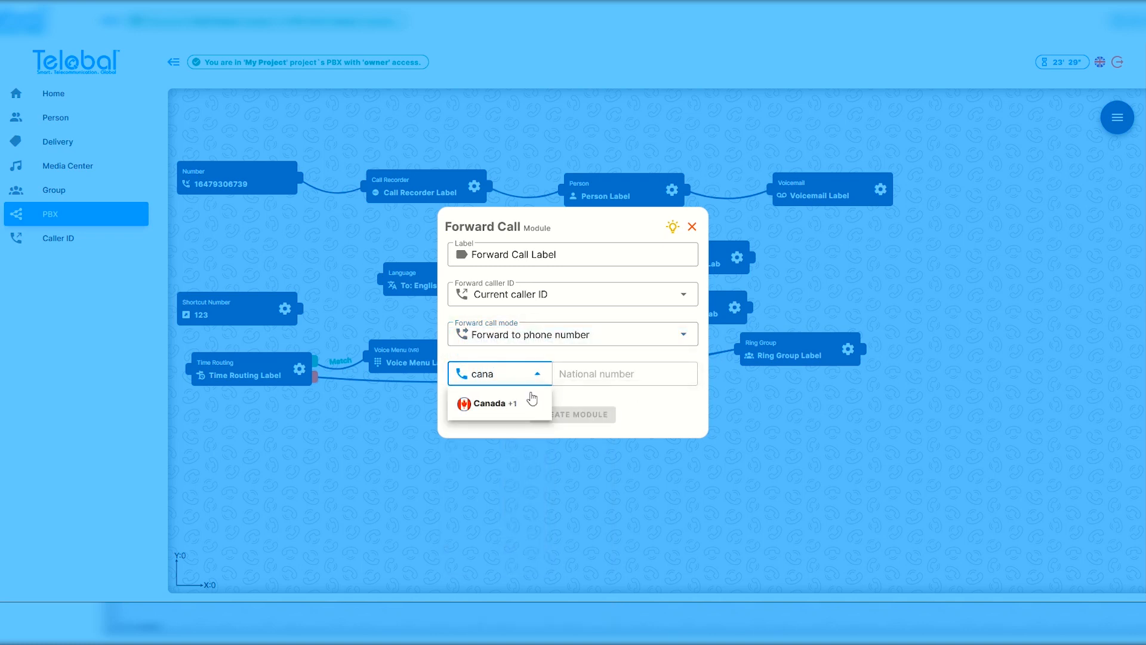
click(532, 399)
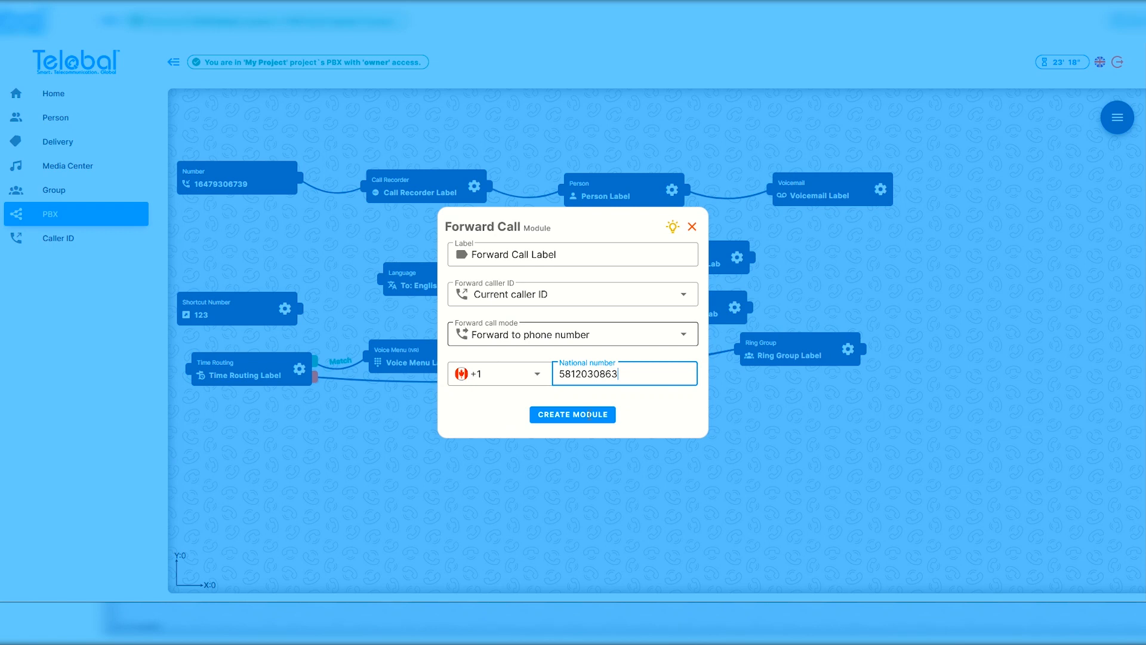
Step: Switch forwarding to SIP over TCP and enter the SIP user number
click(525, 340)
click(513, 361)
click(468, 364)
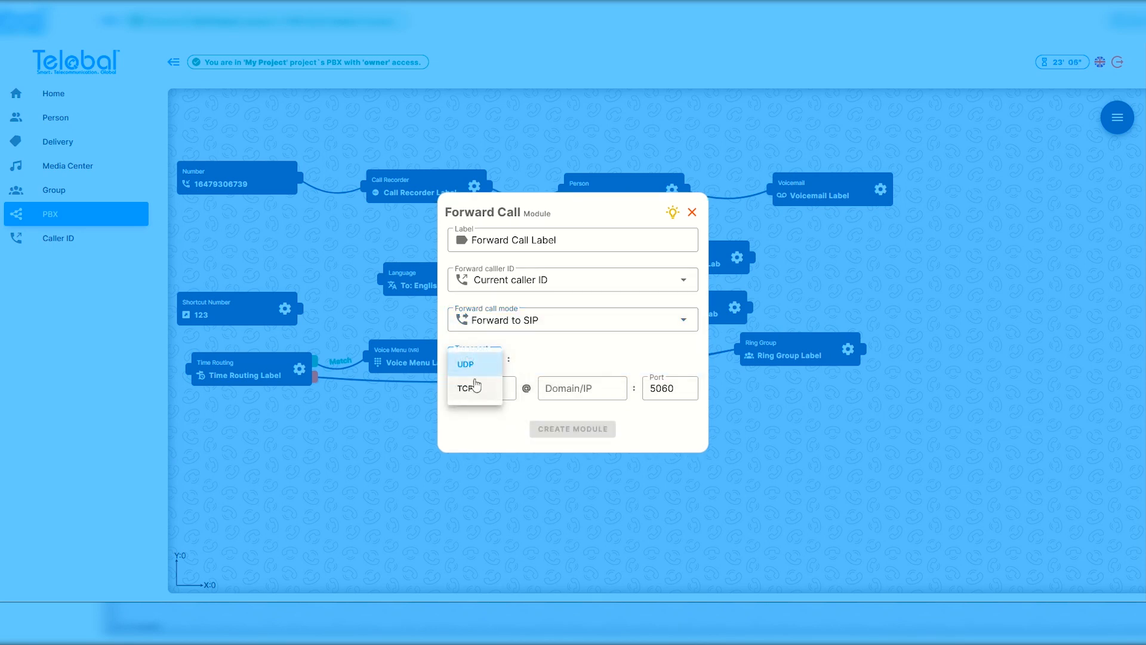
click(472, 388)
click(472, 389)
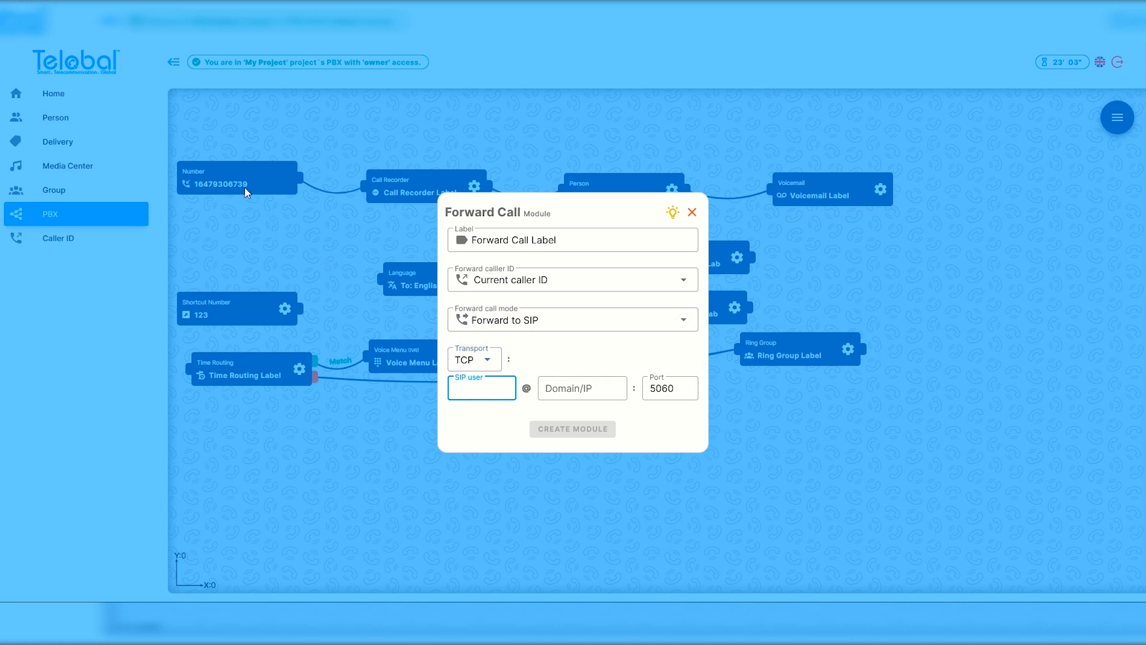
Step: Set SIP domain 1.1.1.1 and port 1111, then create and connect it after the upper Audio Playback
click(567, 388)
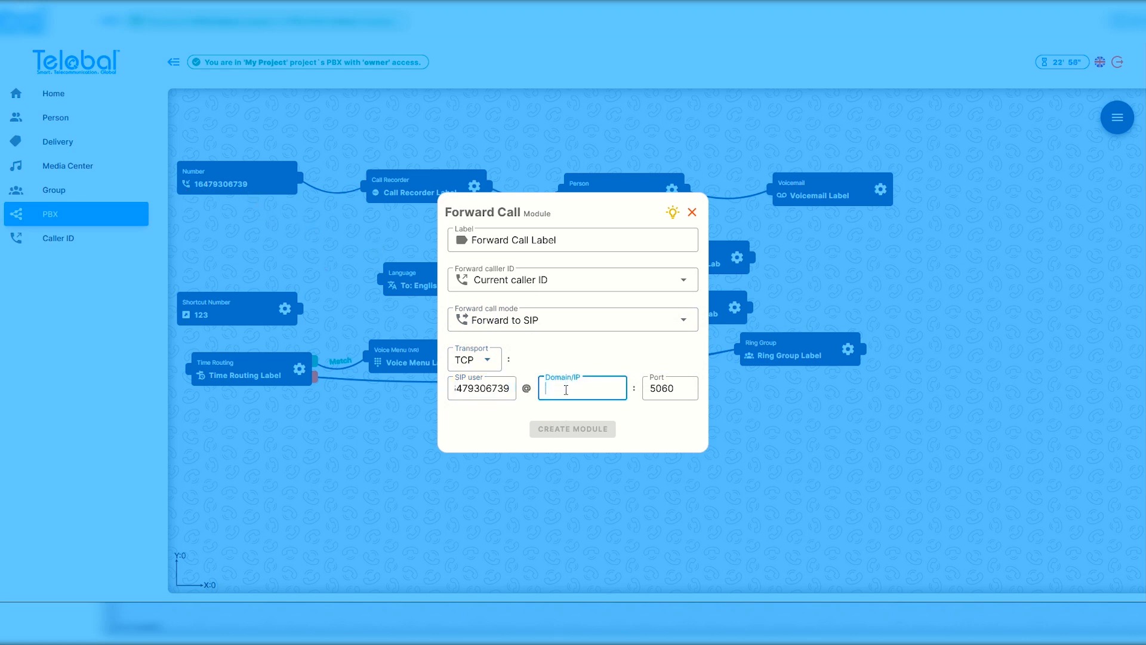
text(1.1.1.1)
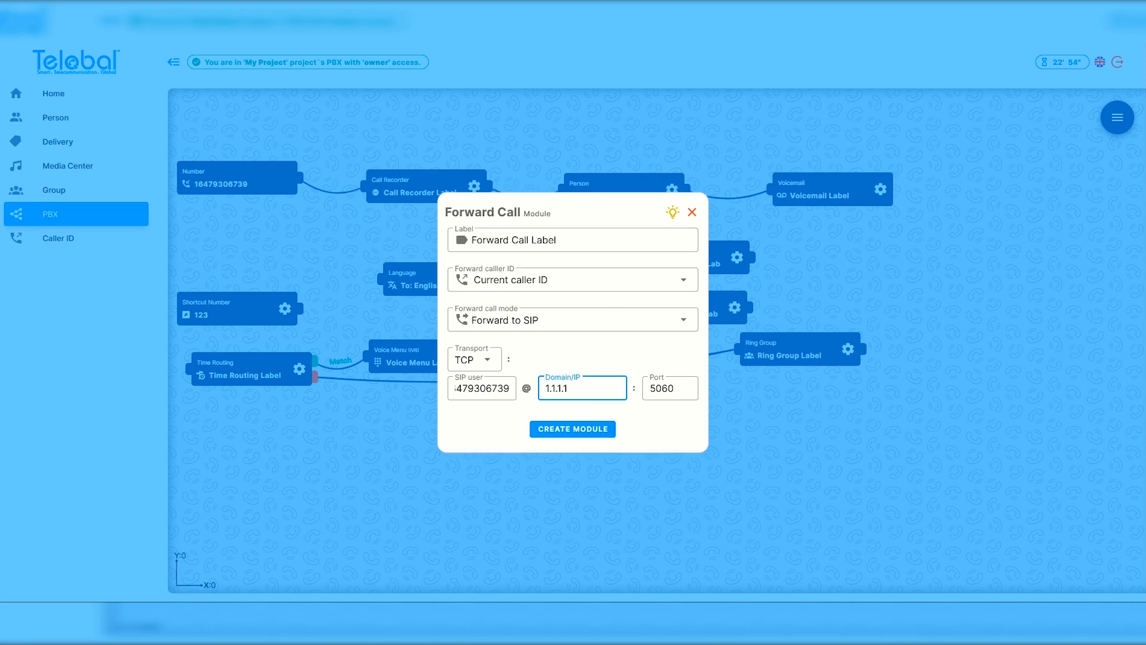
key(Tab)
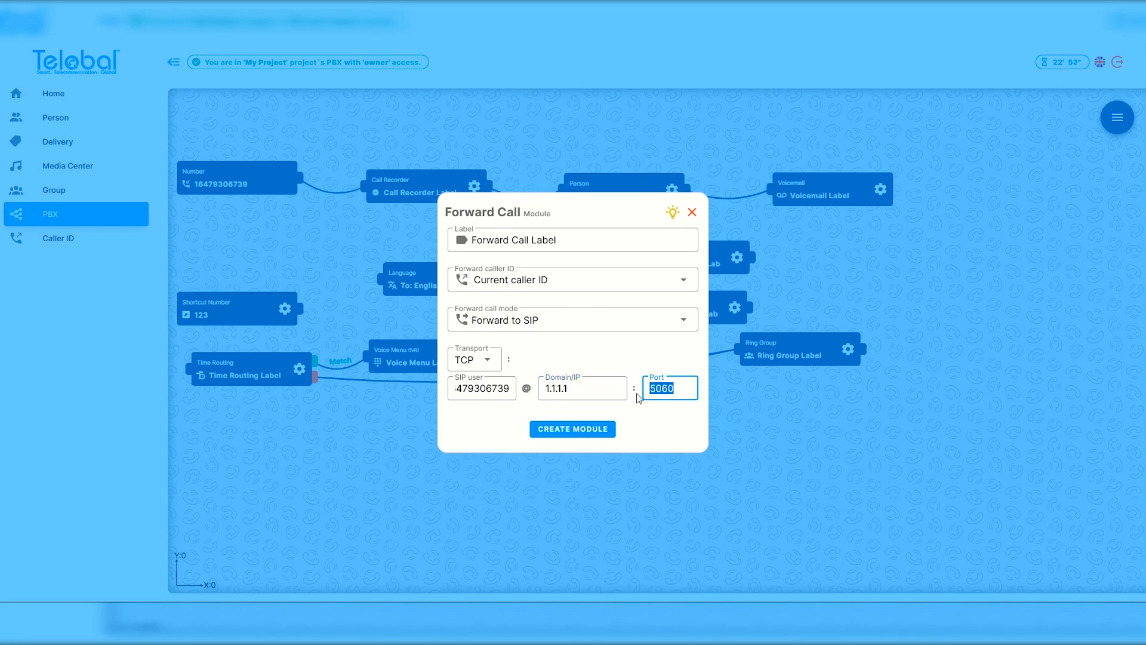
text(1111)
click(569, 430)
drag(756, 461, 971, 253)
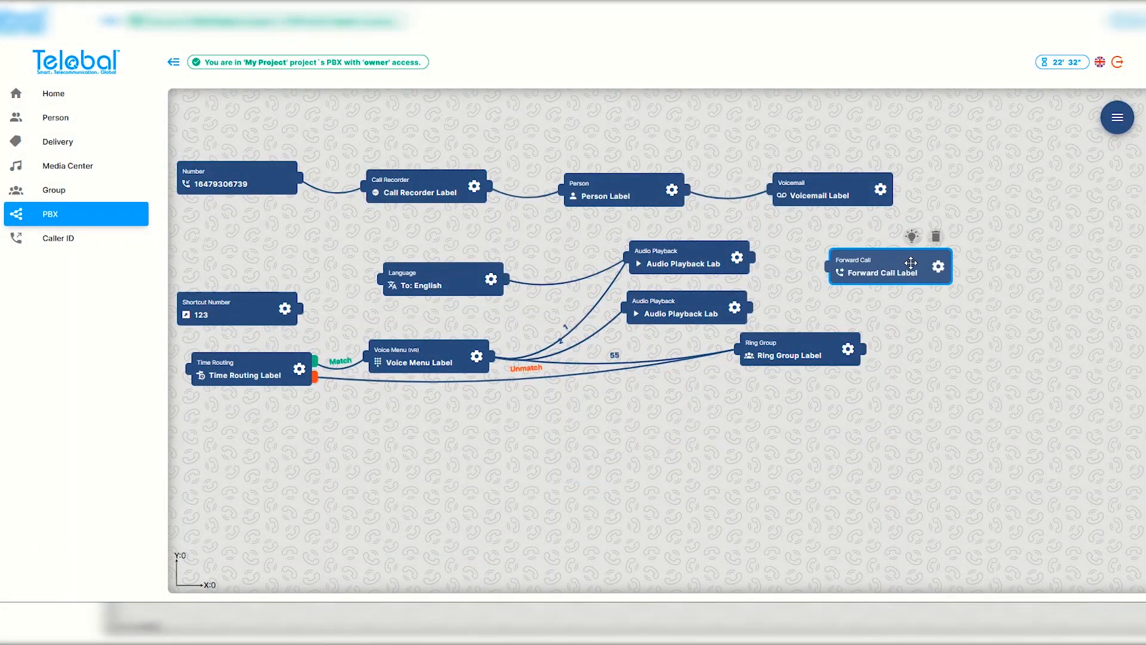
drag(754, 258, 908, 263)
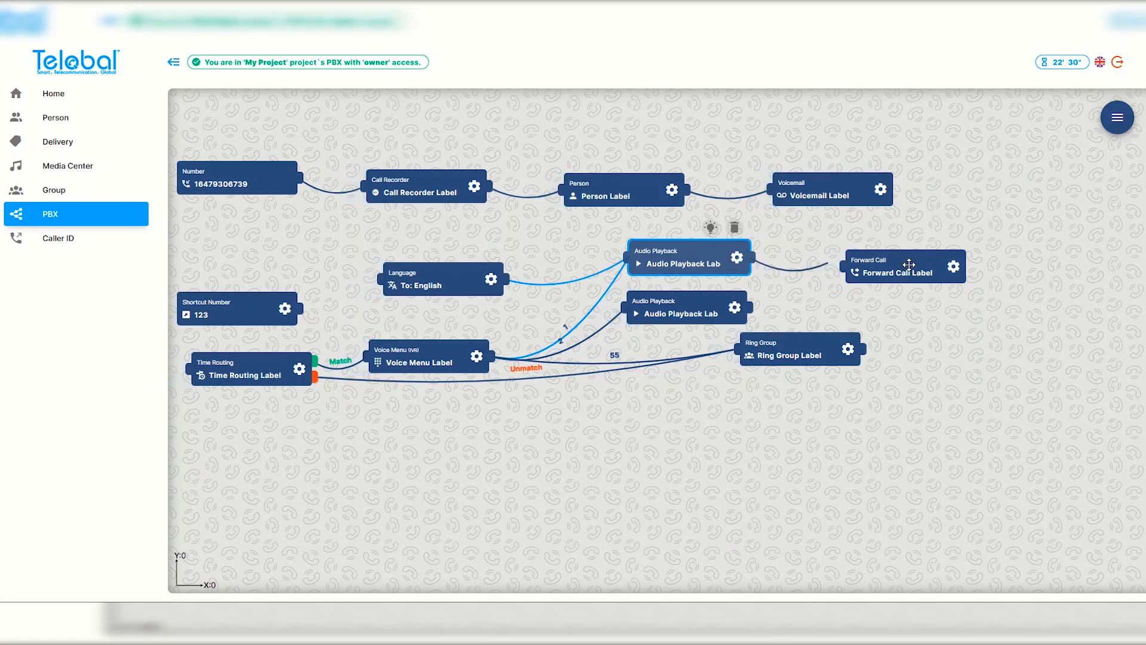
Step: Add a Notification module delivering to email 2, placed above the Language node
click(1117, 117)
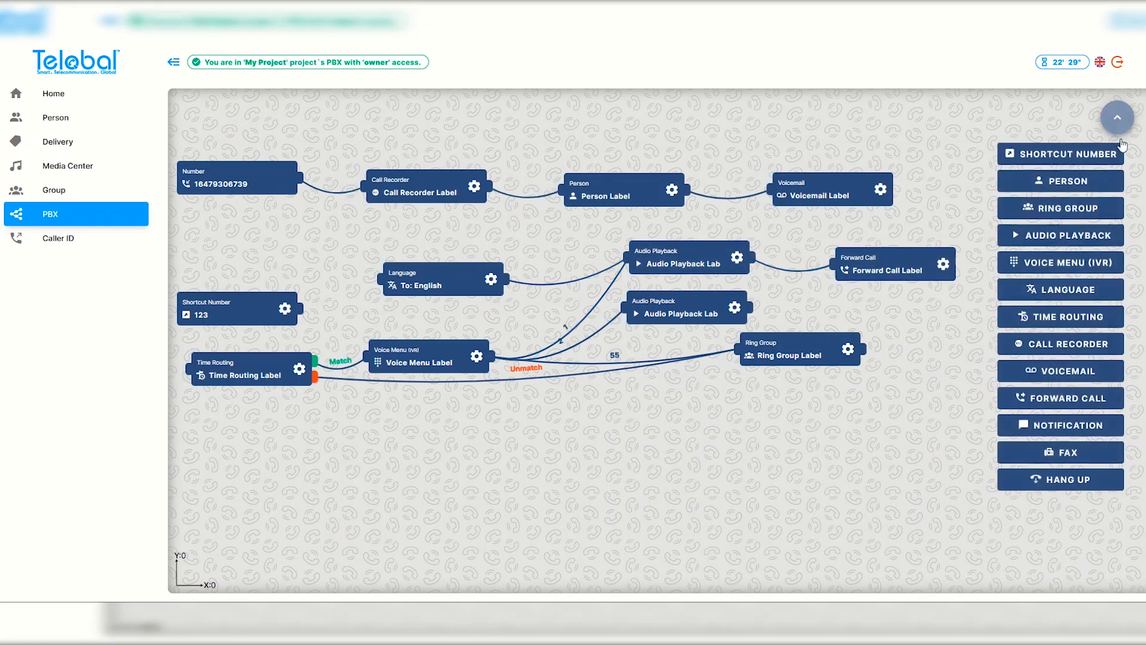
click(1071, 427)
click(561, 333)
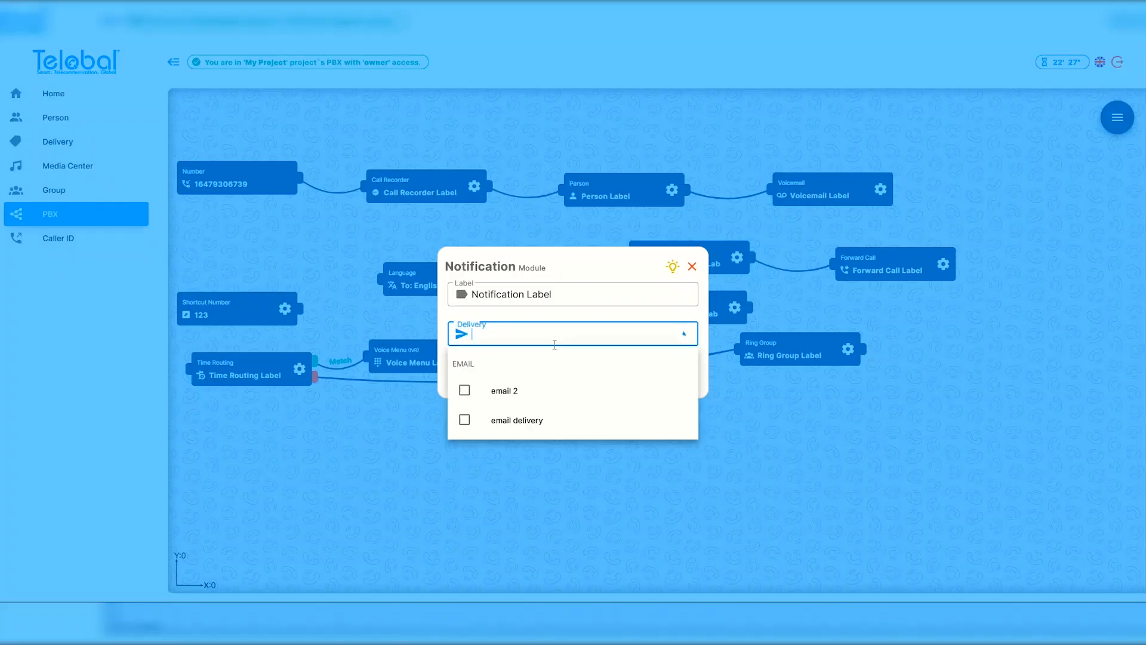
click(549, 390)
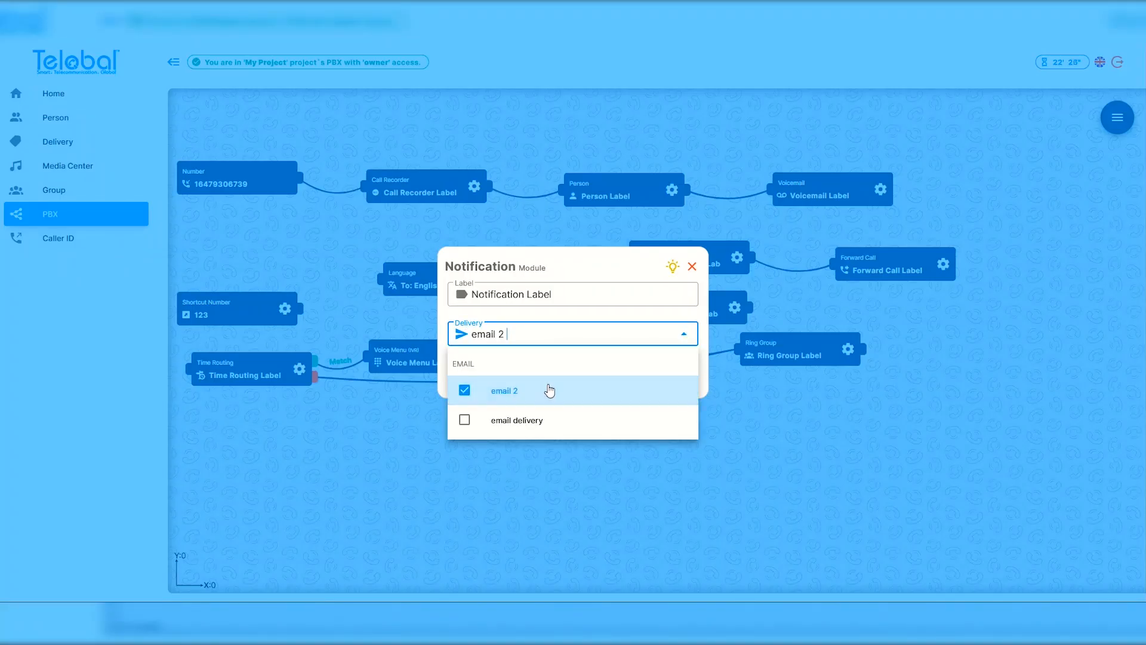
click(591, 315)
click(591, 376)
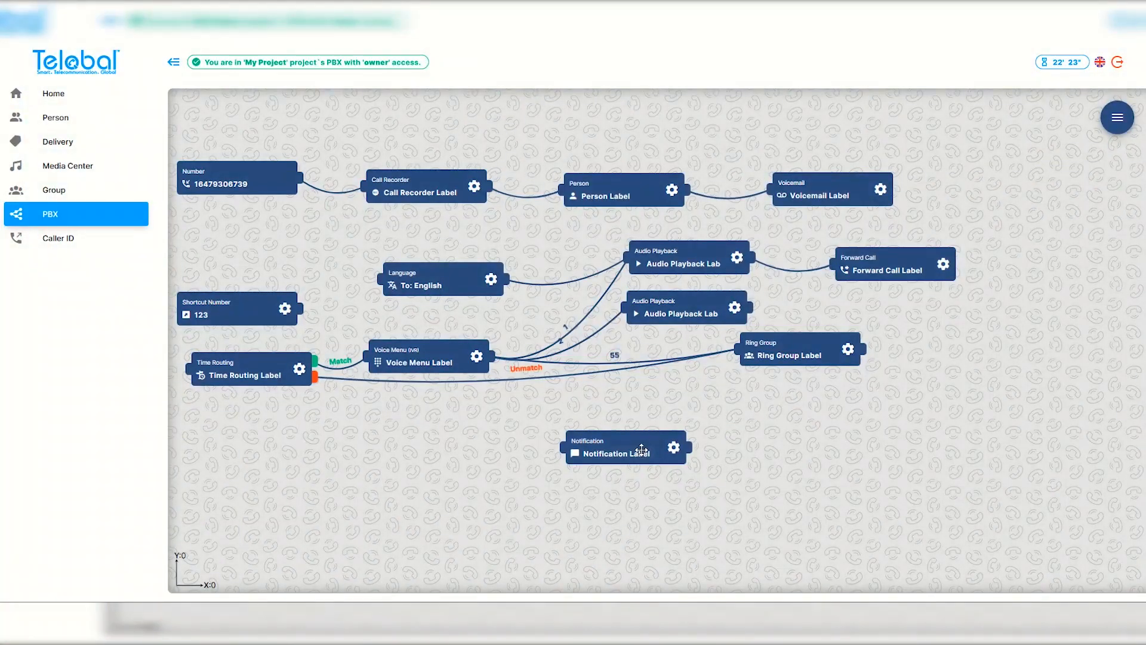
drag(642, 449, 521, 236)
Step: Add a Fax module delivering faxes to email 2
click(1115, 122)
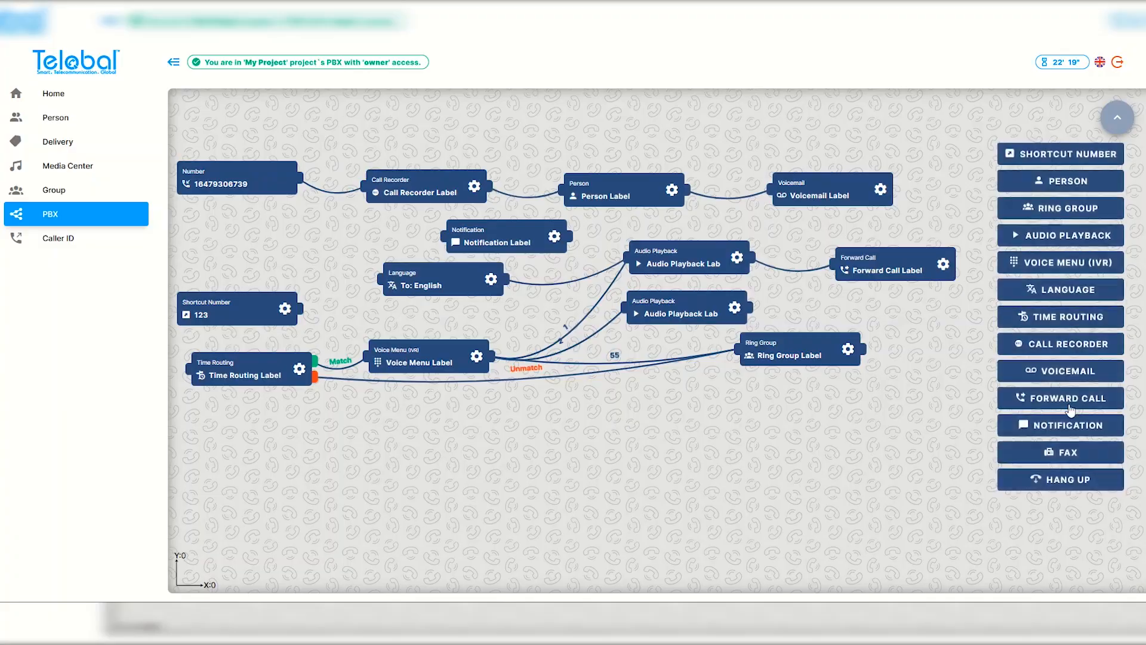
click(1065, 449)
click(560, 340)
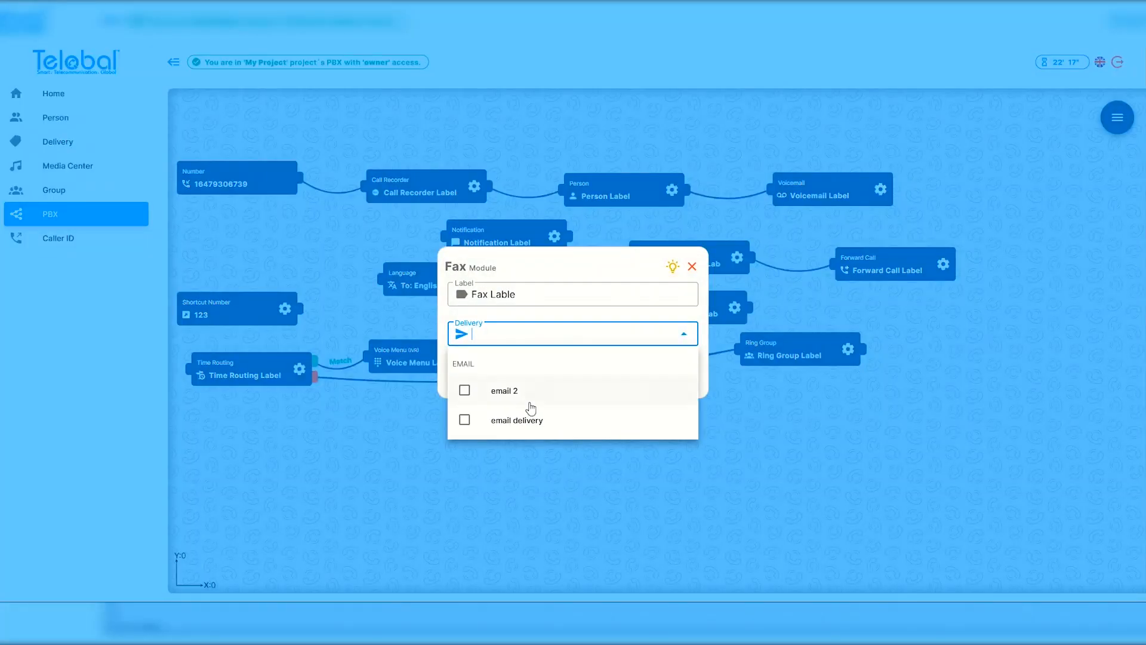
click(529, 389)
click(433, 455)
click(577, 376)
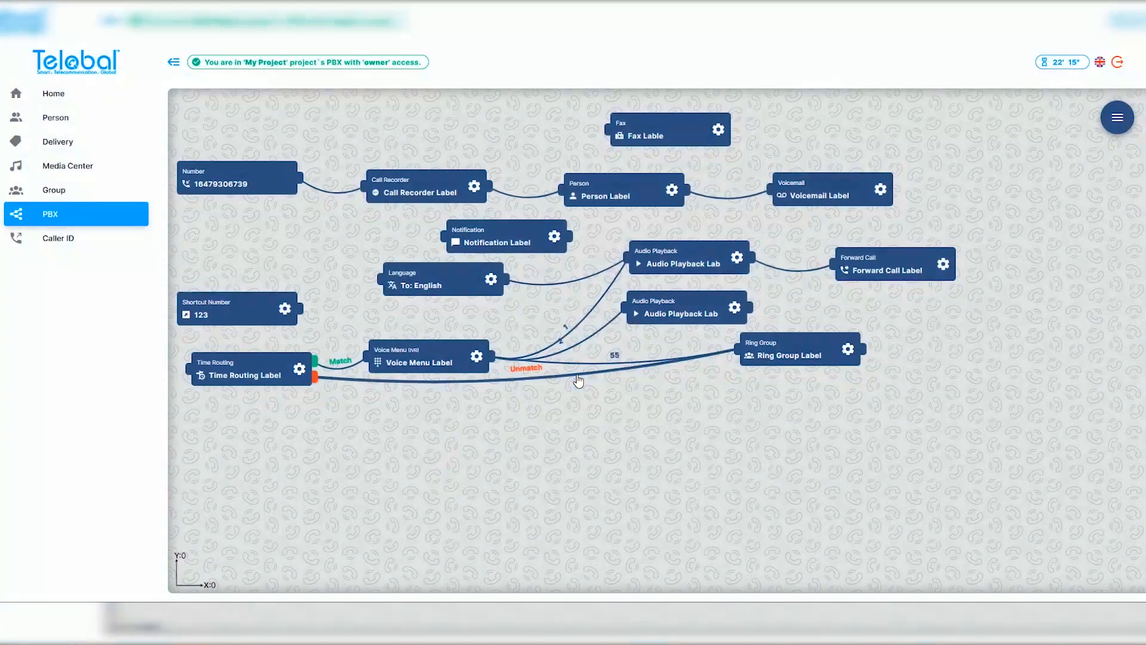
click(1116, 118)
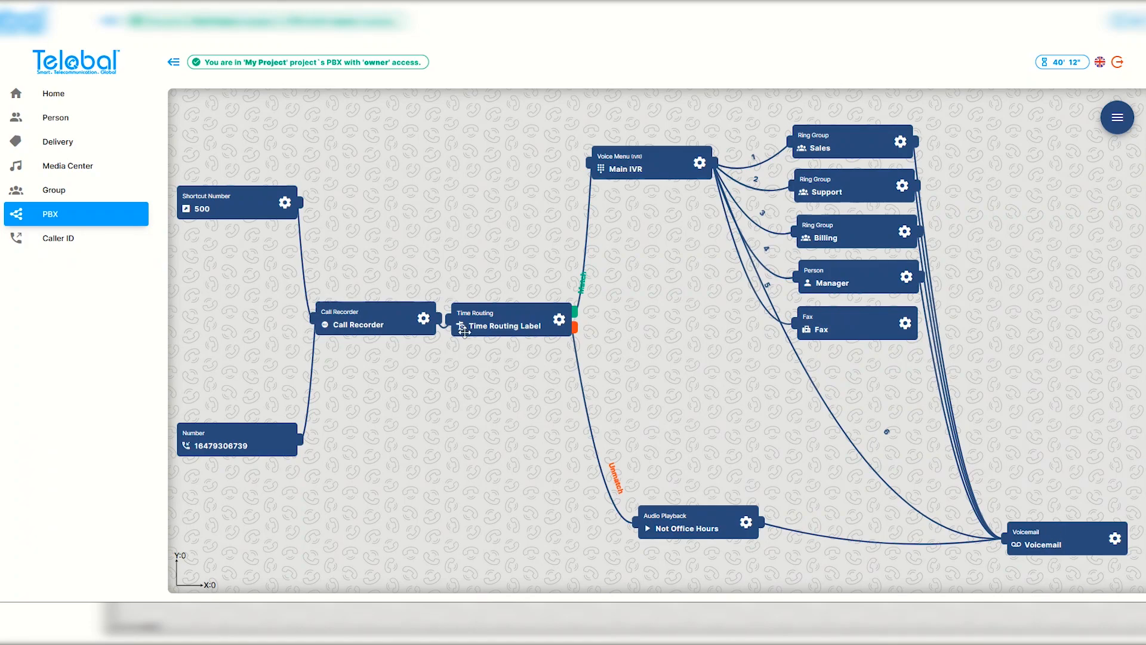
click(423, 319)
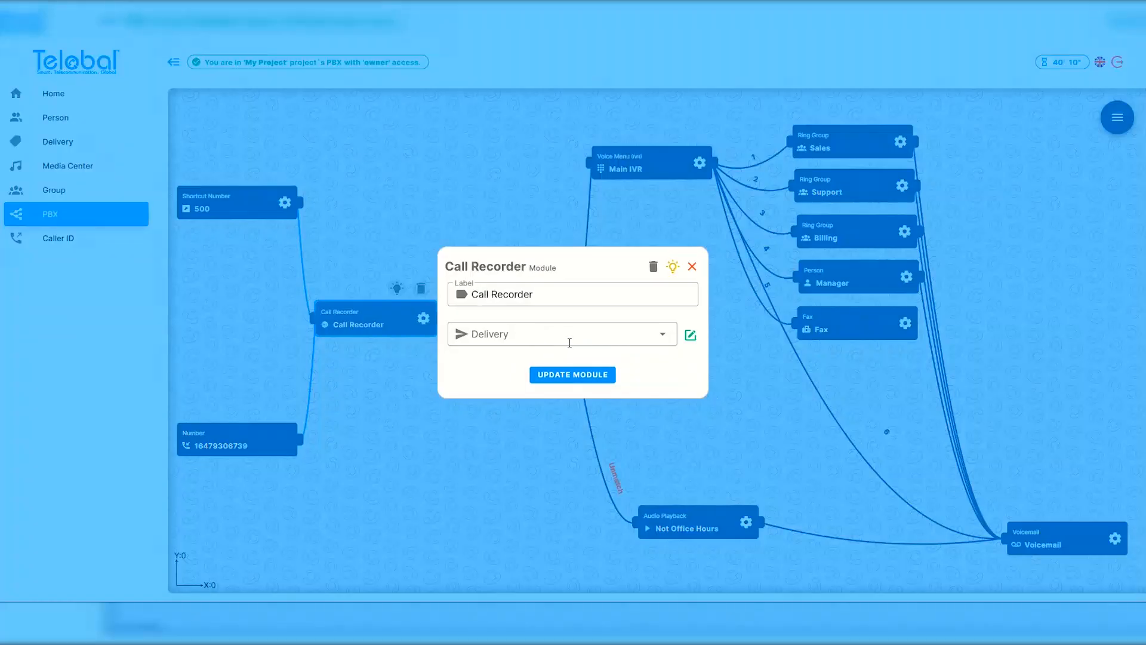
click(693, 267)
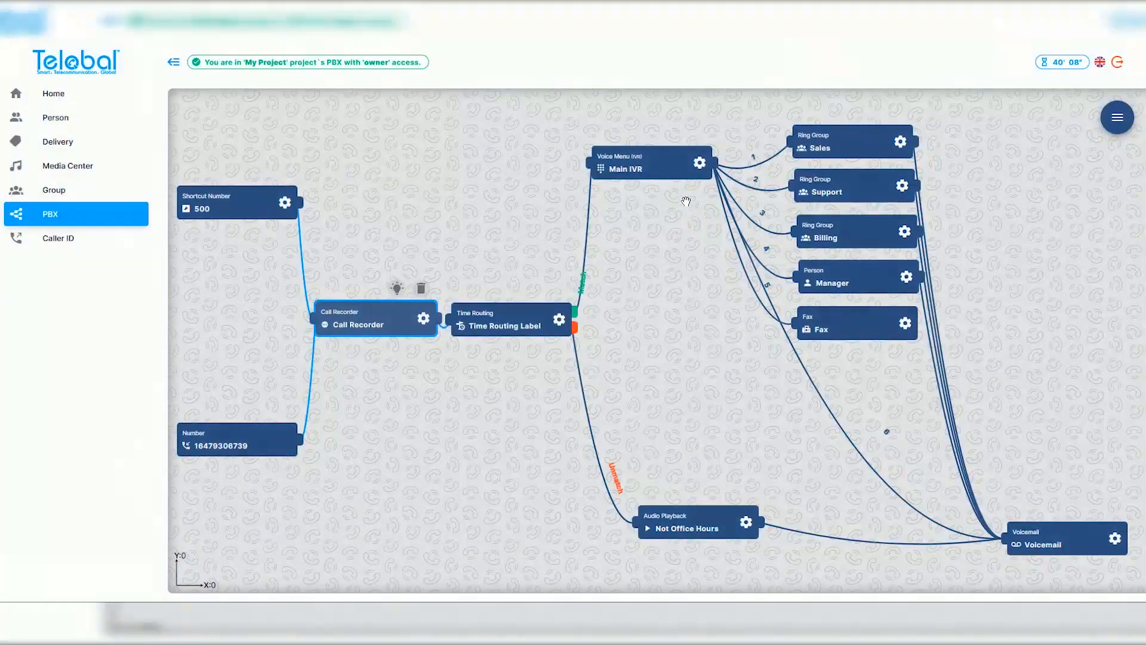
click(905, 324)
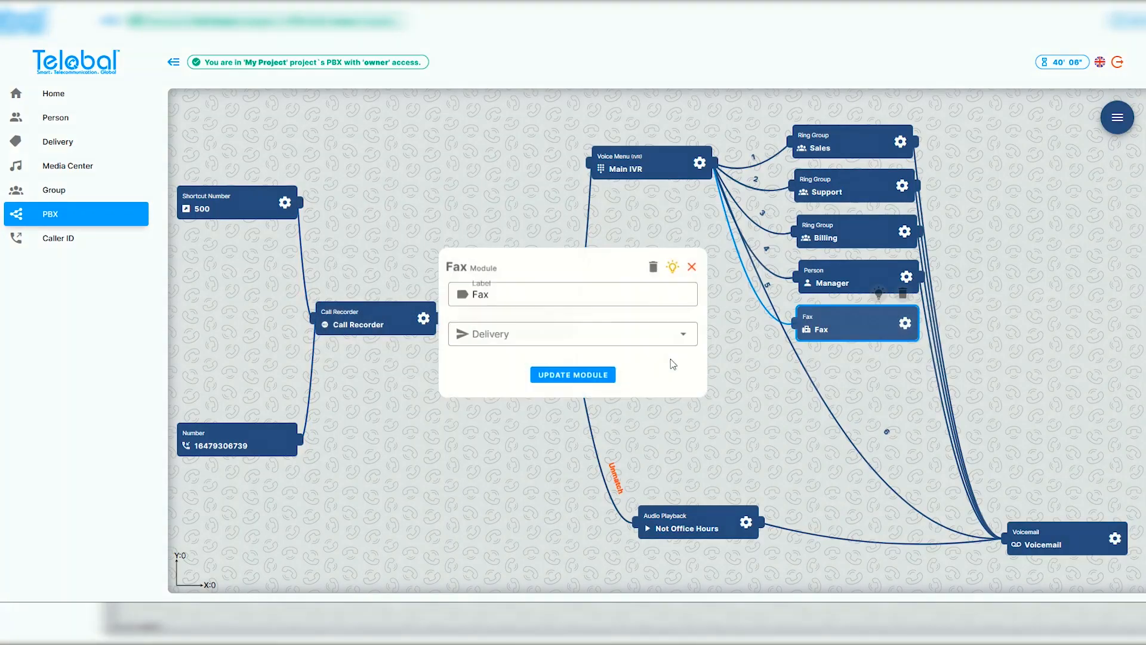
click(692, 267)
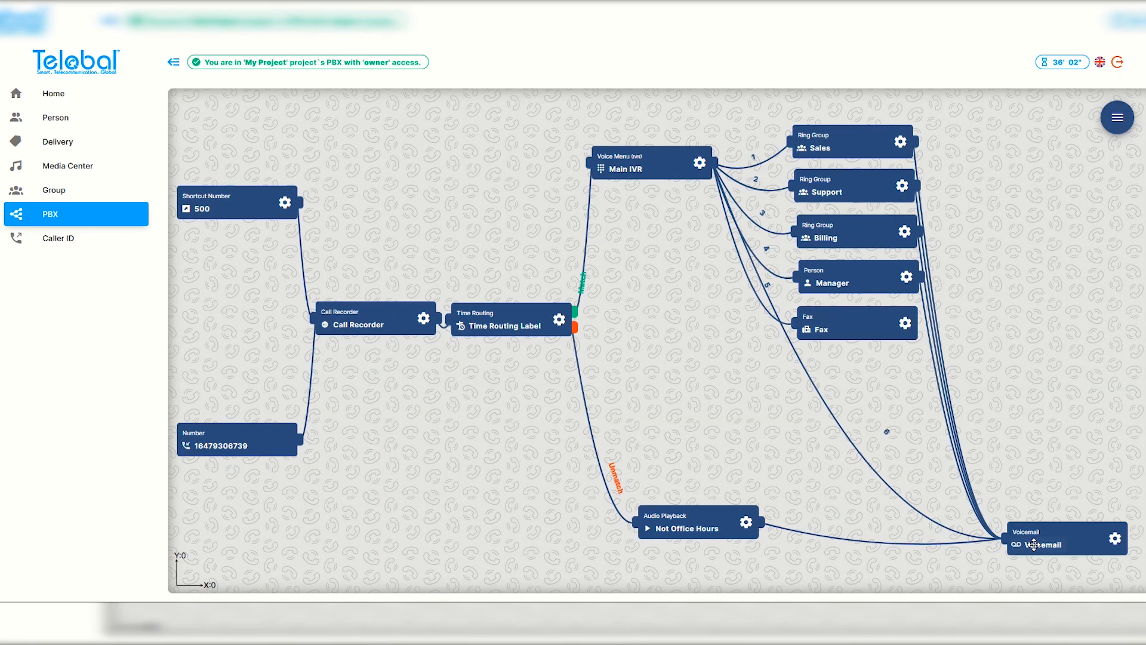
Step: Start a new caller ID for United Kingdom +44, paste the national number, and choose SMS verification
click(67, 239)
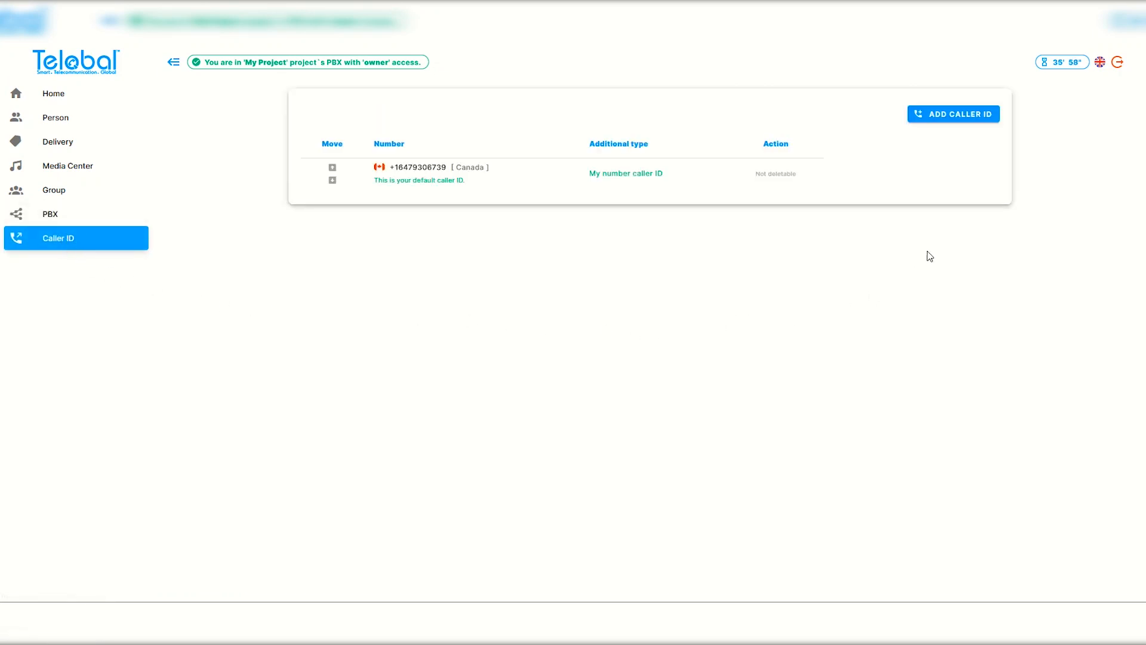
click(953, 114)
click(502, 291)
text(unite)
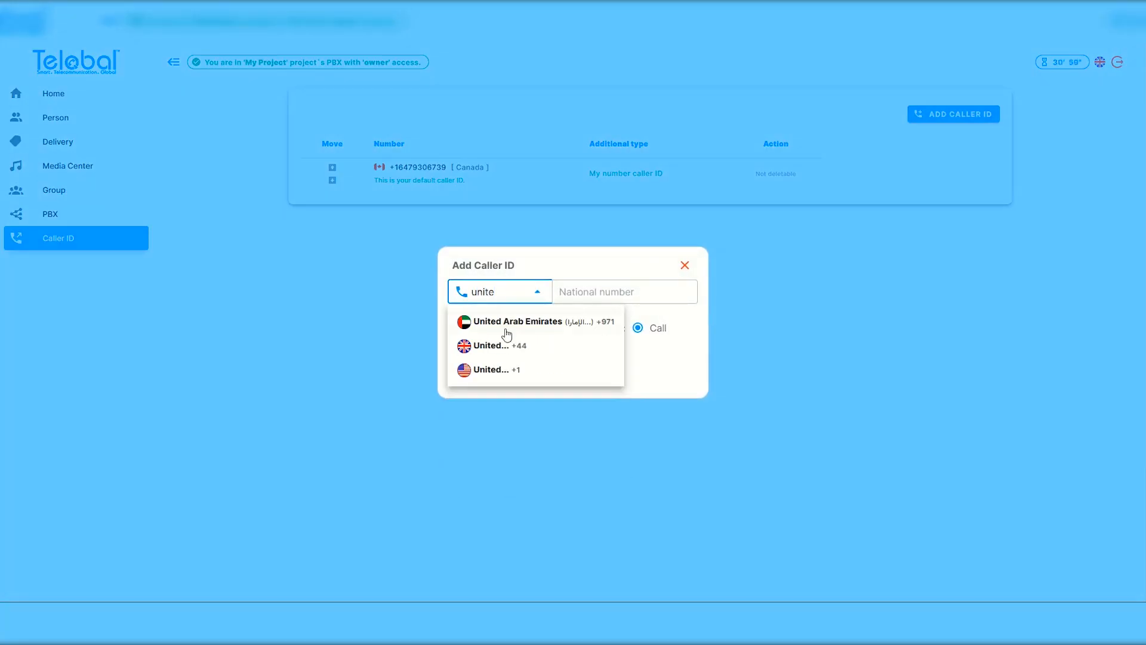
click(514, 344)
click(624, 293)
key(ctrl+v)
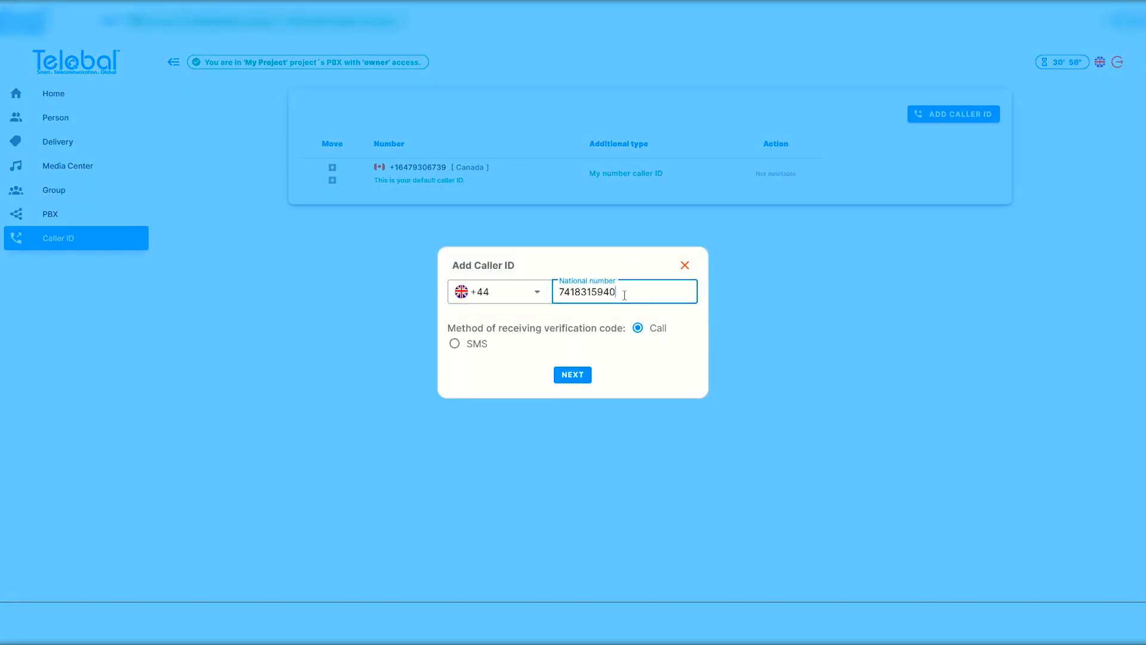
click(471, 346)
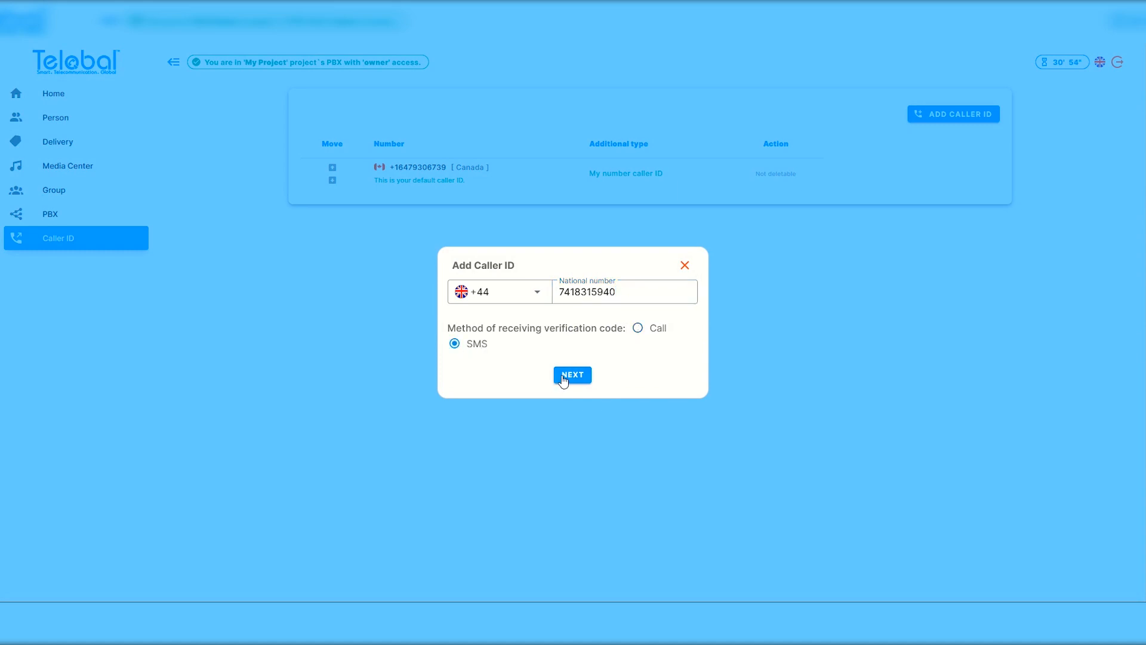
Step: Request the SMS verification code and enter the received code
click(563, 376)
click(570, 374)
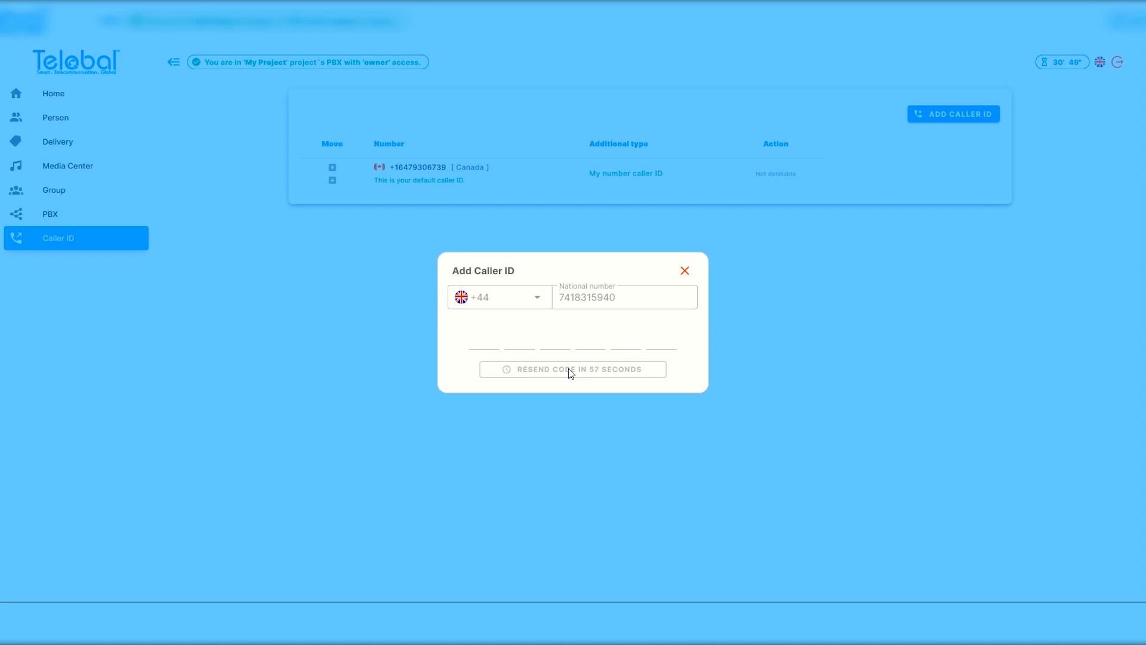
click(480, 342)
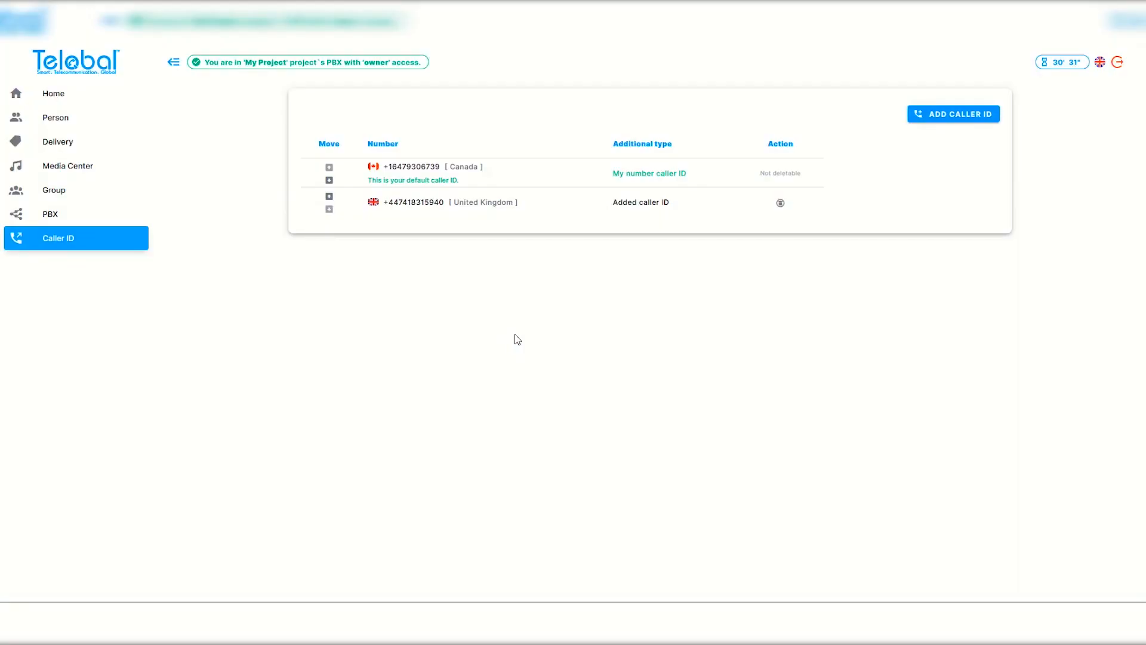
Step: Make the UK number default then restore the Canadian one, cancel deleting the UK entry, and go back to PBX
click(329, 198)
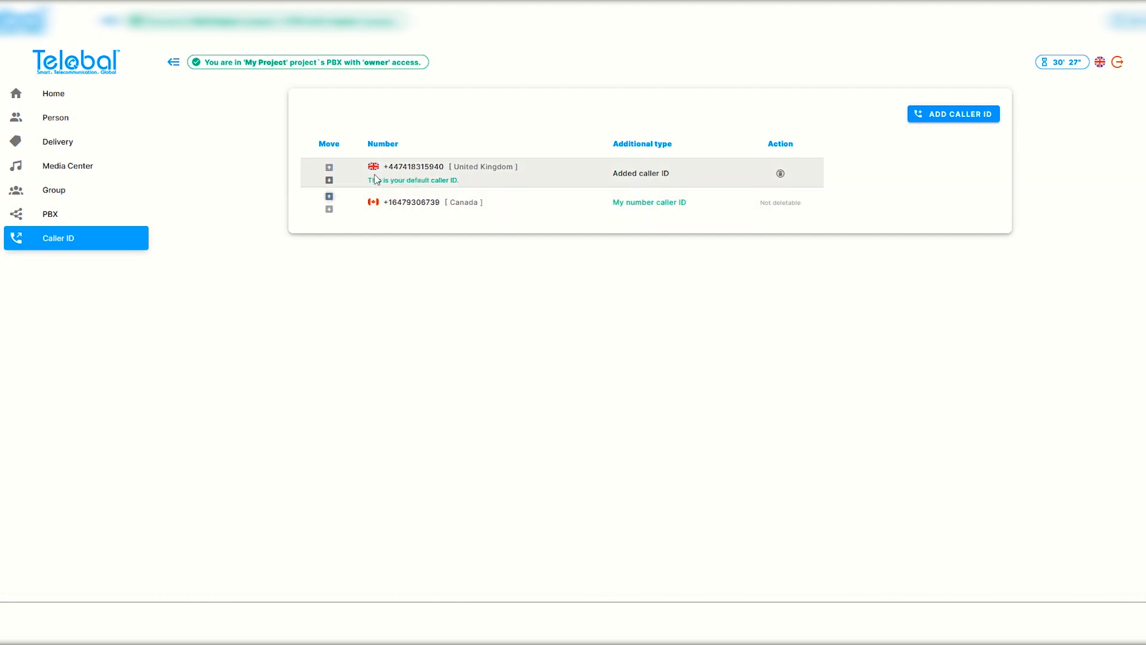
click(330, 194)
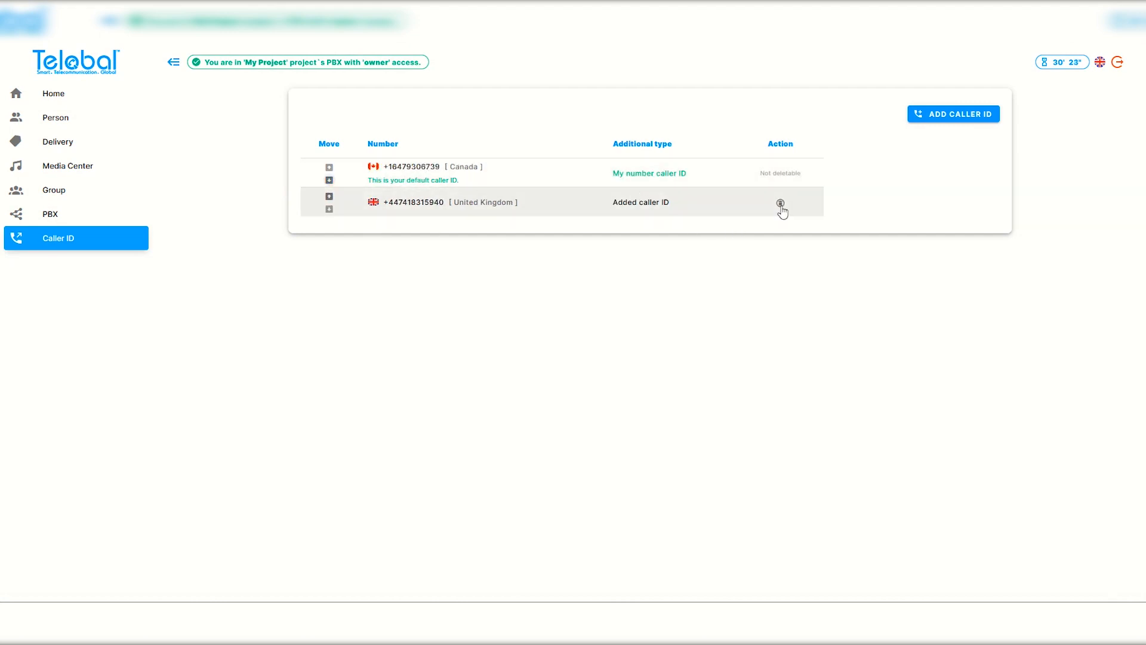
click(781, 204)
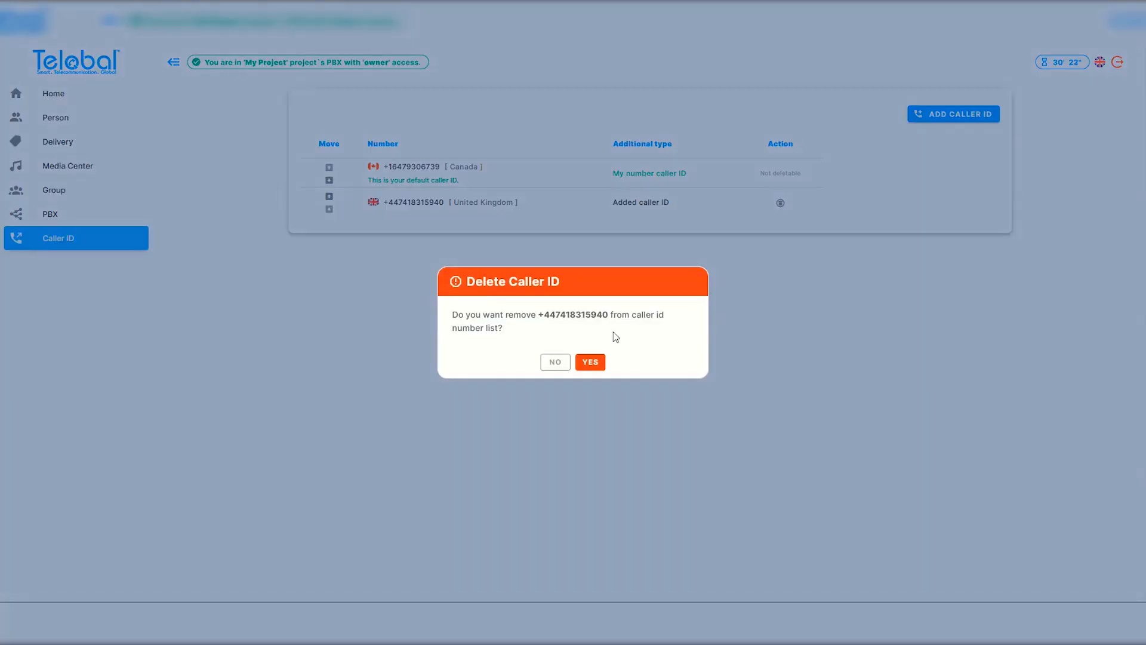
click(555, 362)
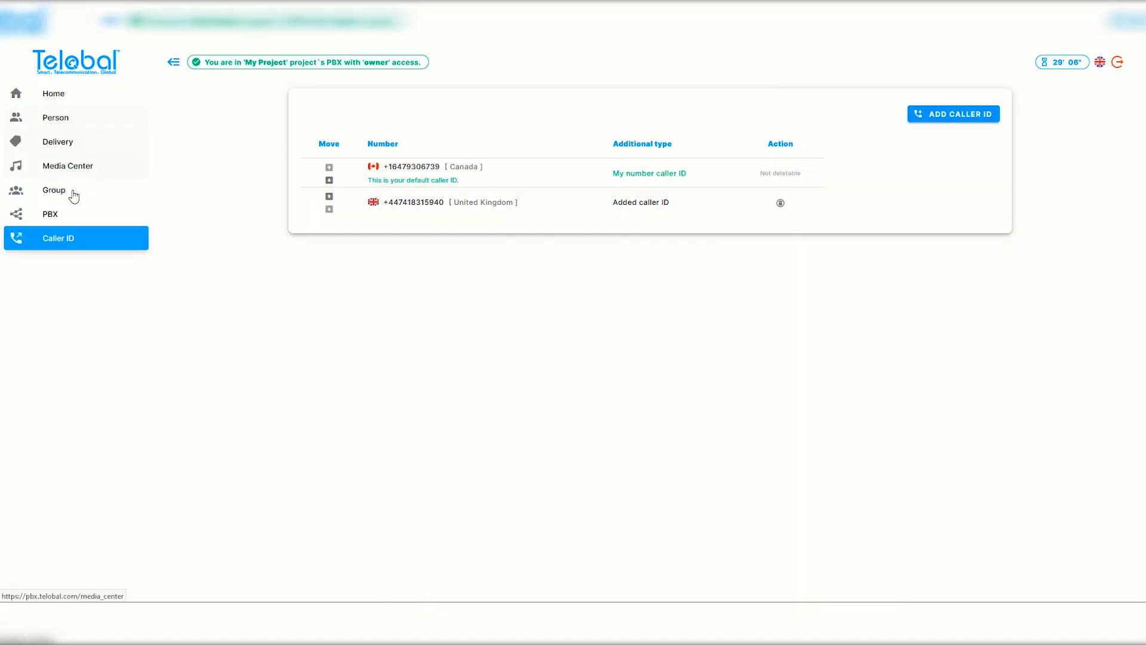
click(74, 215)
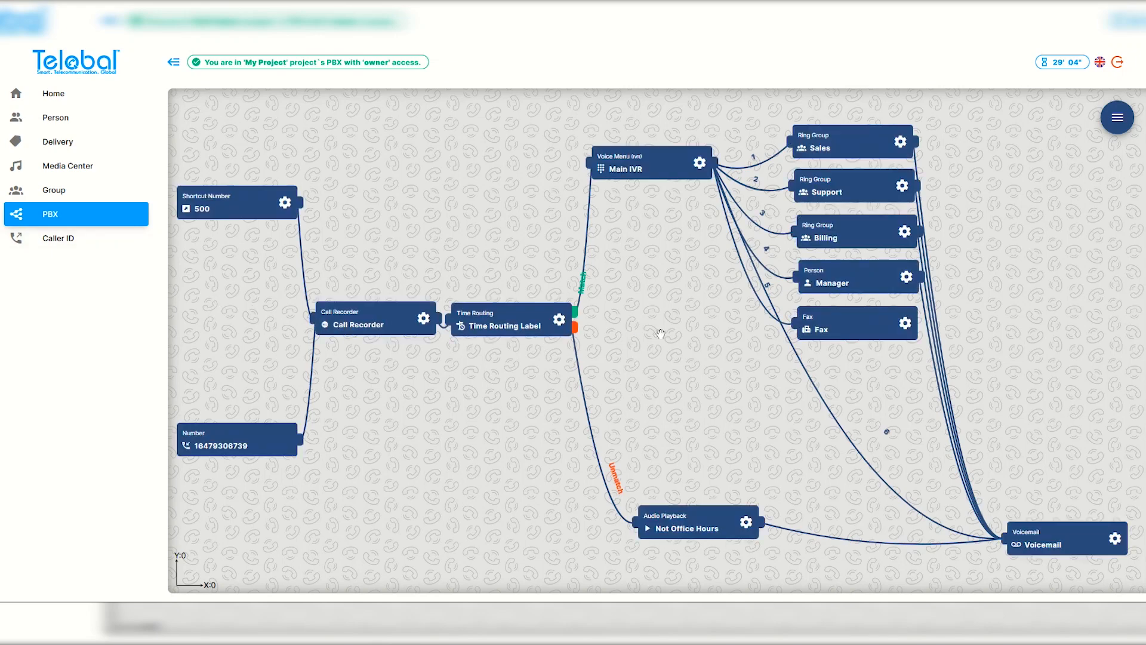